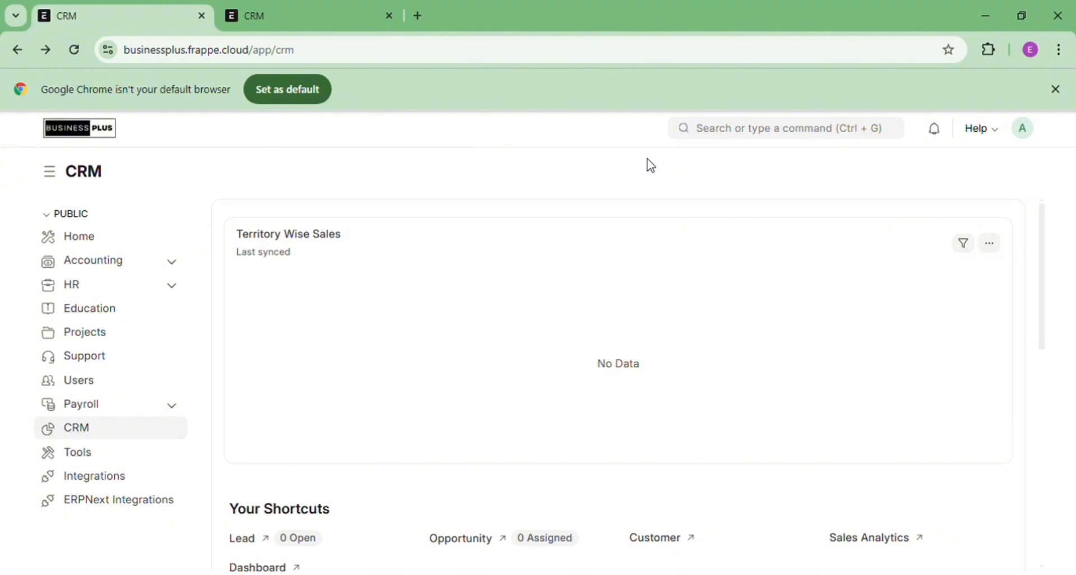
# Search for 'lead' and open the Lead List
pyautogui.click(770, 139)
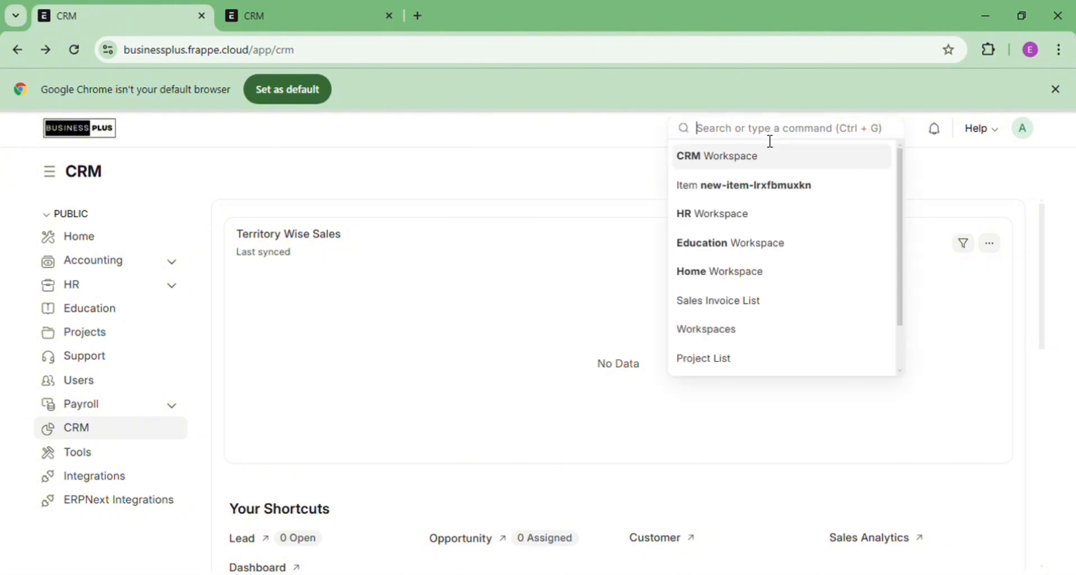
pyautogui.write('lead')
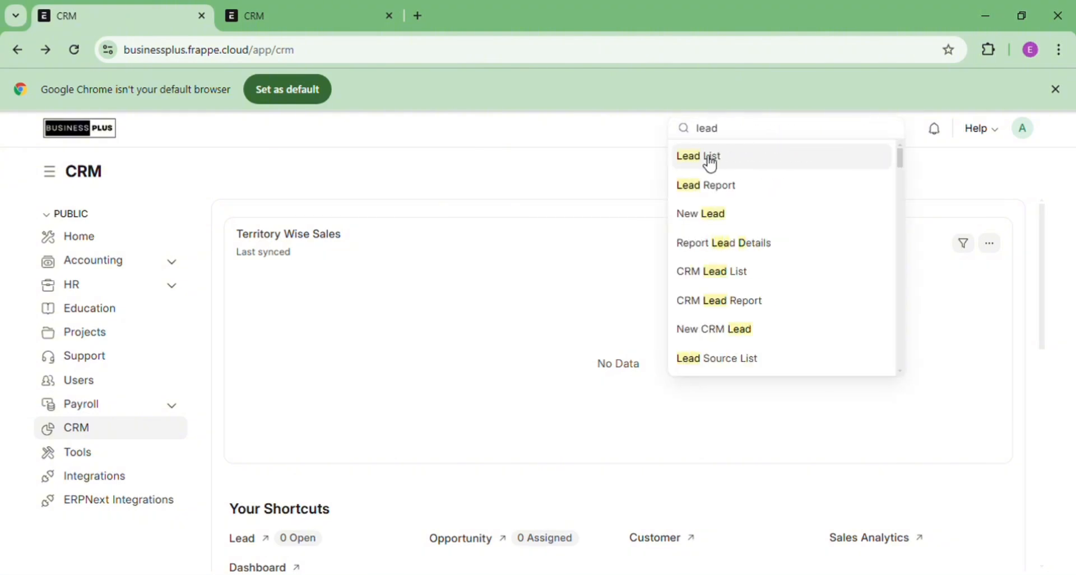
pyautogui.click(711, 159)
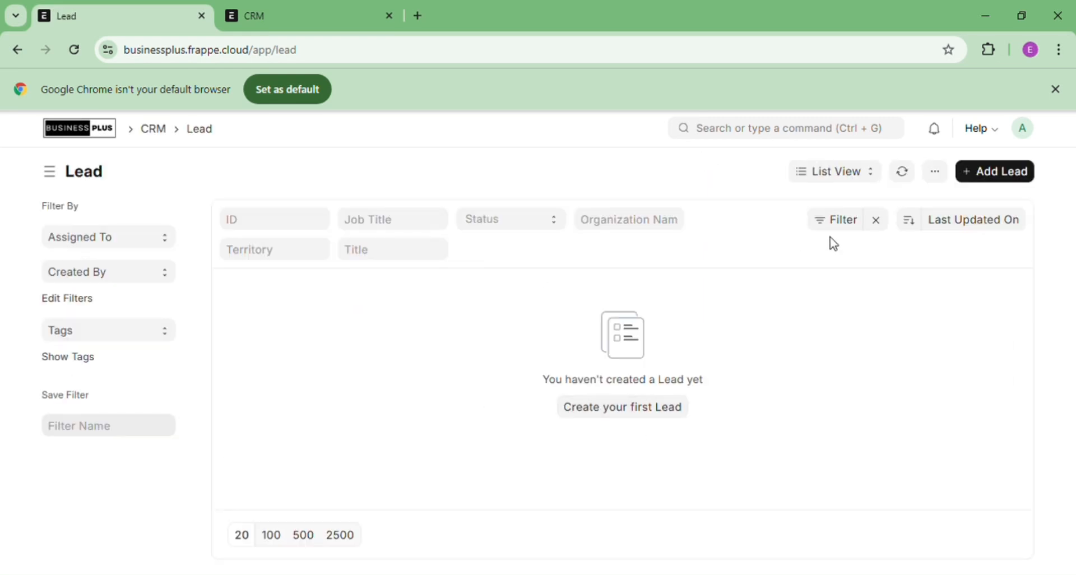
# Start a new lead and enter the lead's first and last name
pyautogui.click(980, 181)
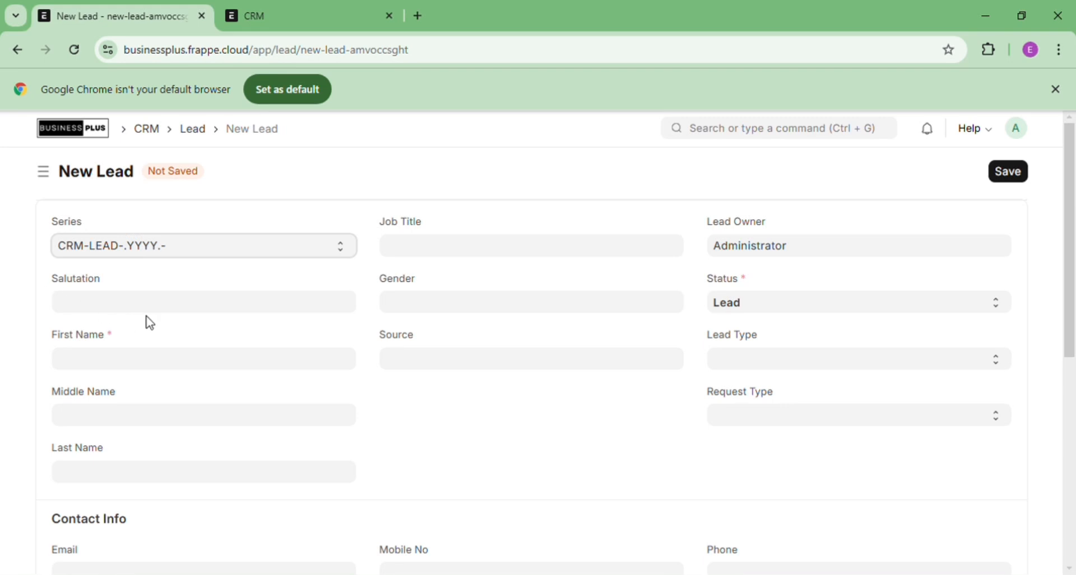
pyautogui.click(126, 365)
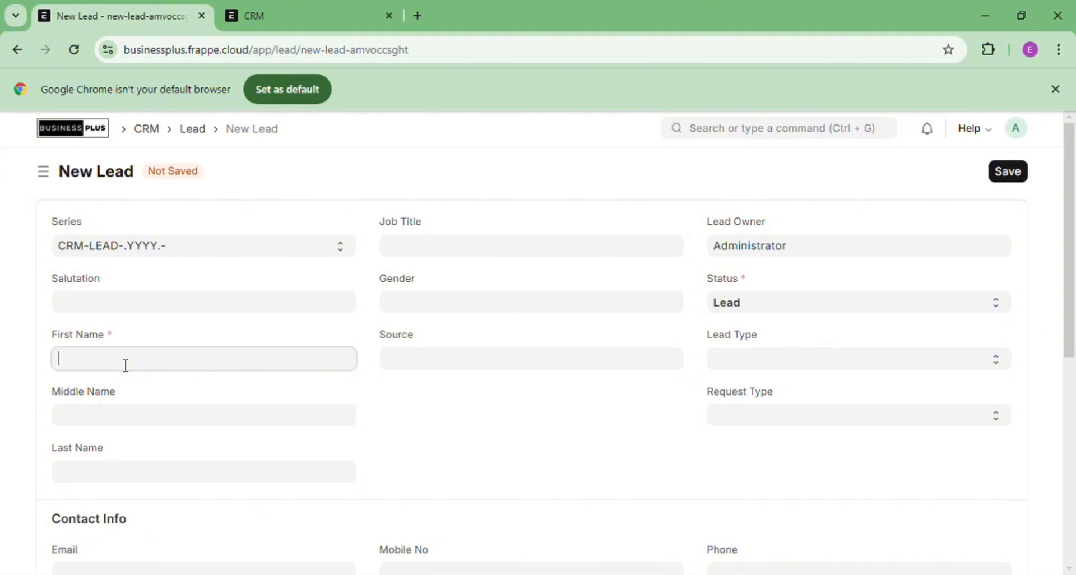
pyautogui.click(97, 482)
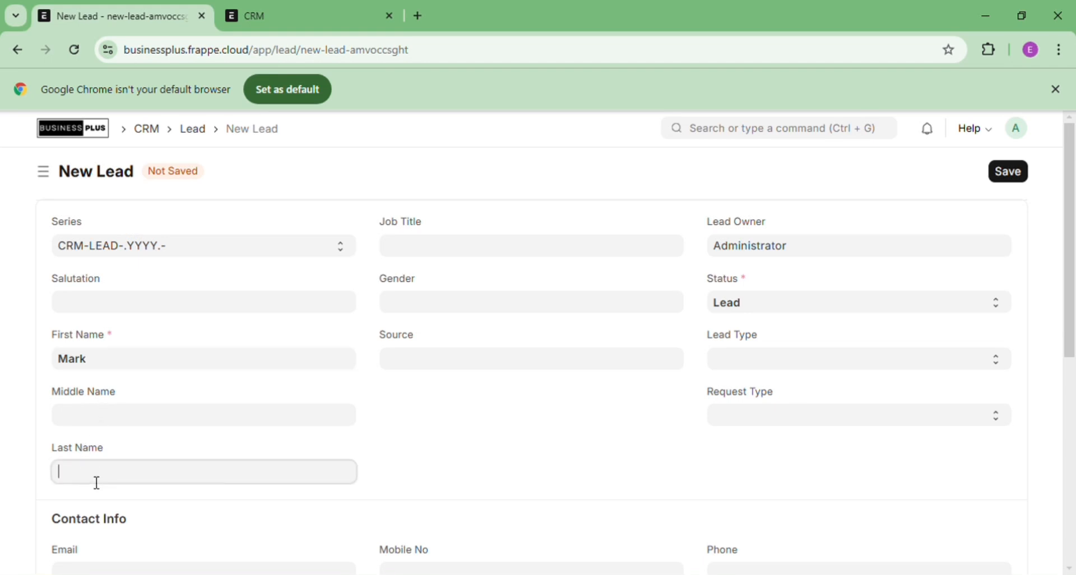
# Set the lead's gender to Female and salutation to Mr
pyautogui.click(445, 310)
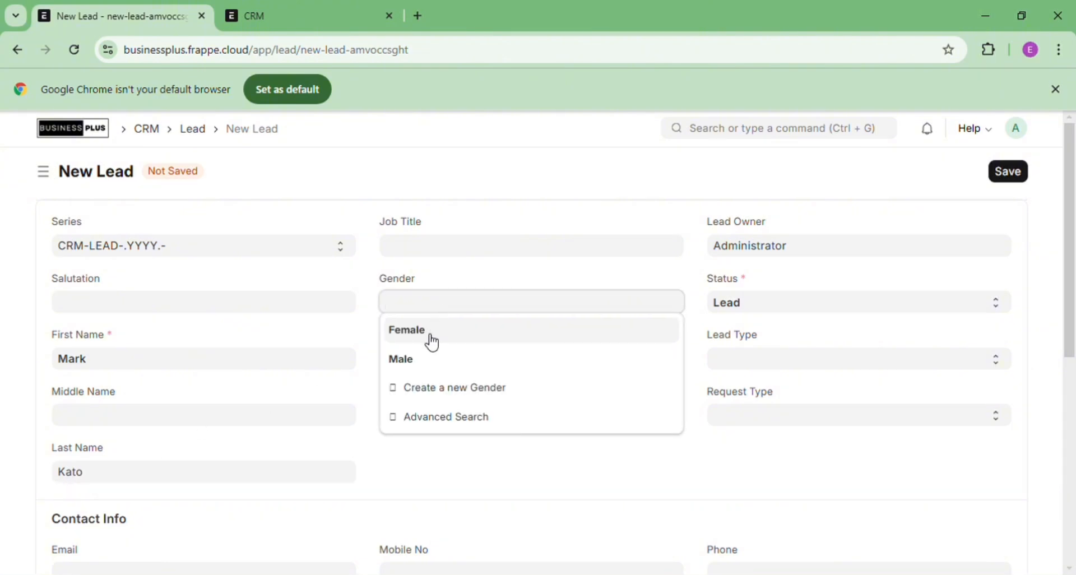
pyautogui.click(432, 342)
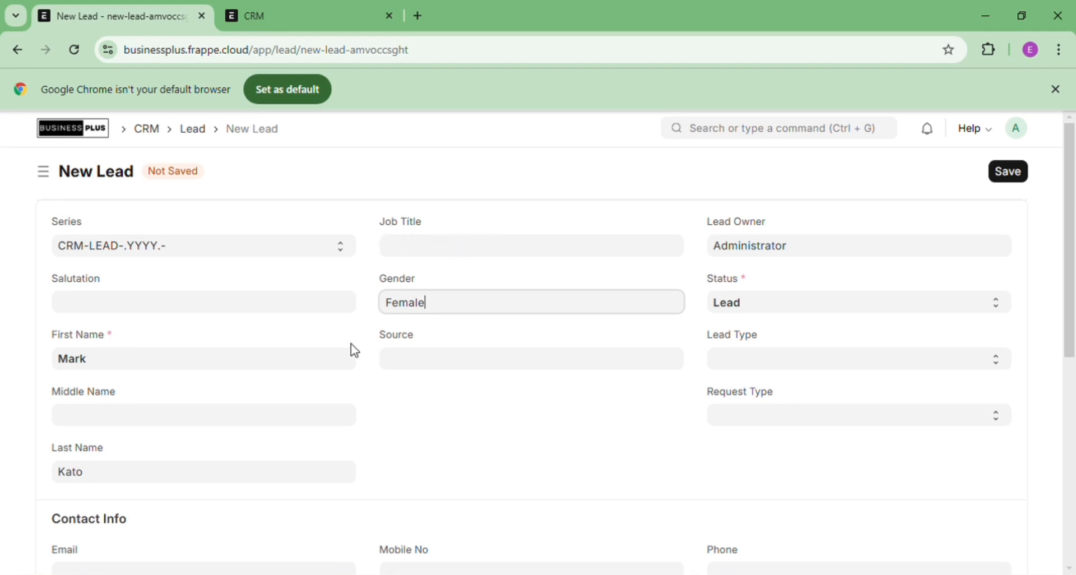
pyautogui.click(223, 312)
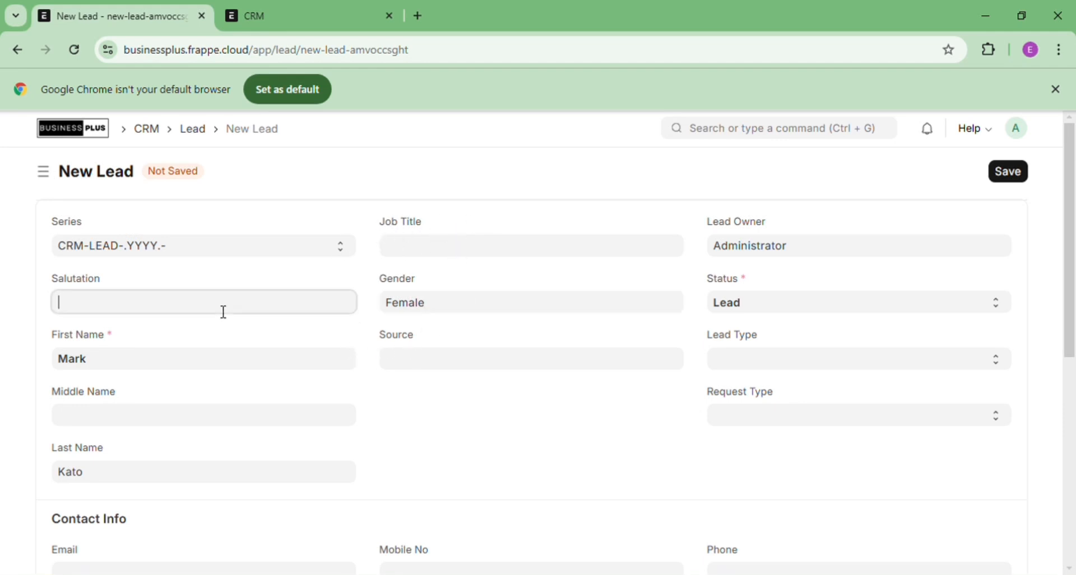
pyautogui.write('m')
pyautogui.press('BackSpace')
pyautogui.write('Mrs')
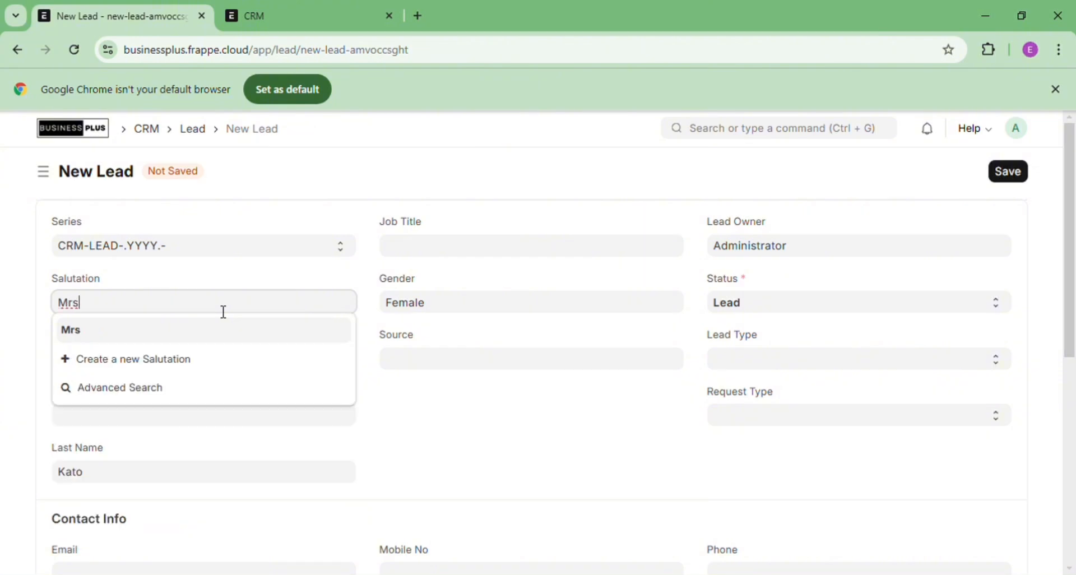
pyautogui.press('BackSpace')
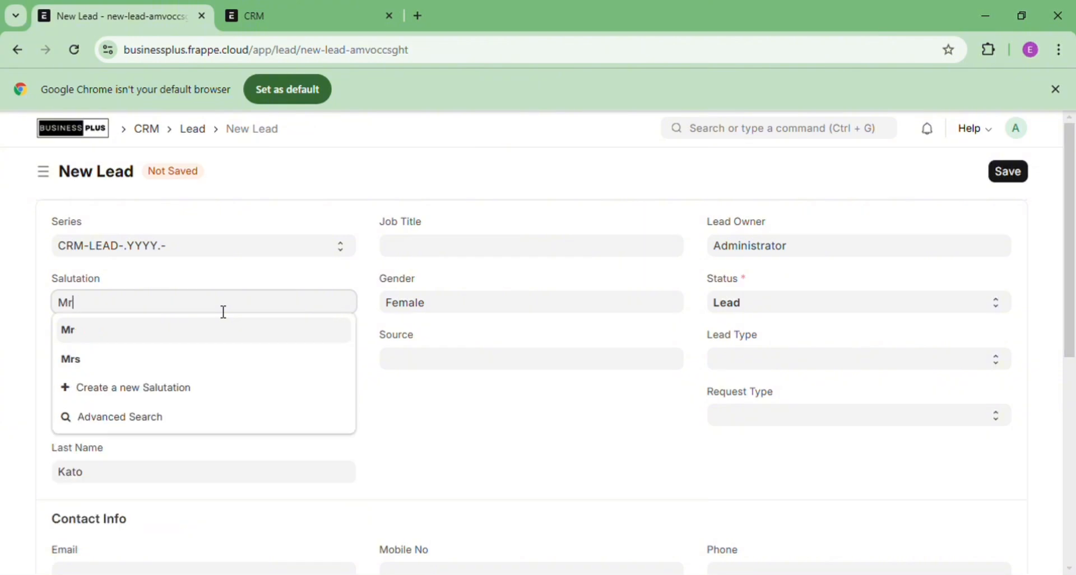
pyautogui.click(154, 339)
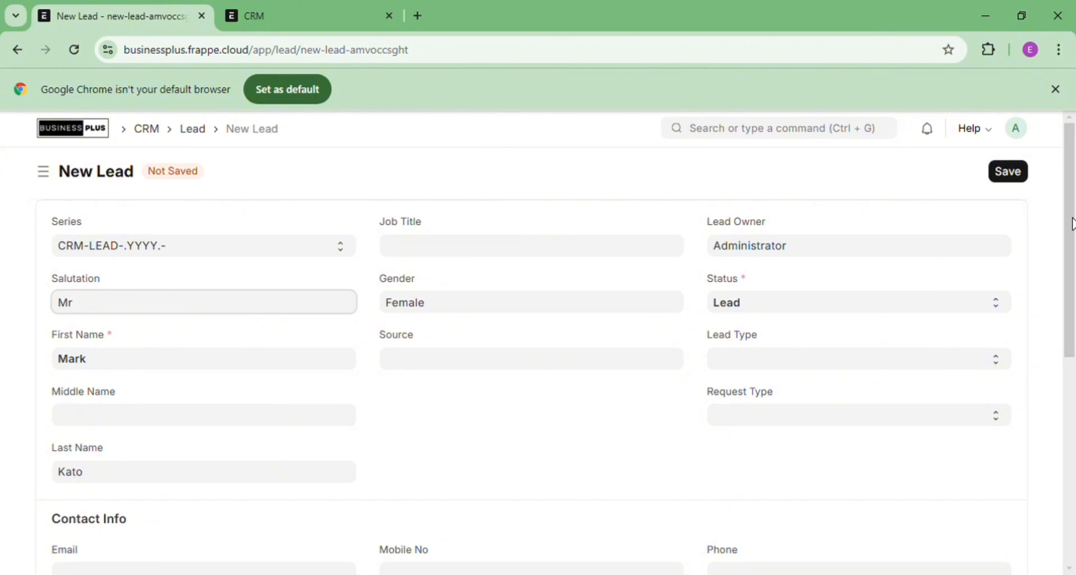
# Enter the lead's e-mail address in the Contact Info Email field
pyautogui.moveTo(1072, 225); pyautogui.dragTo(1069, 284)
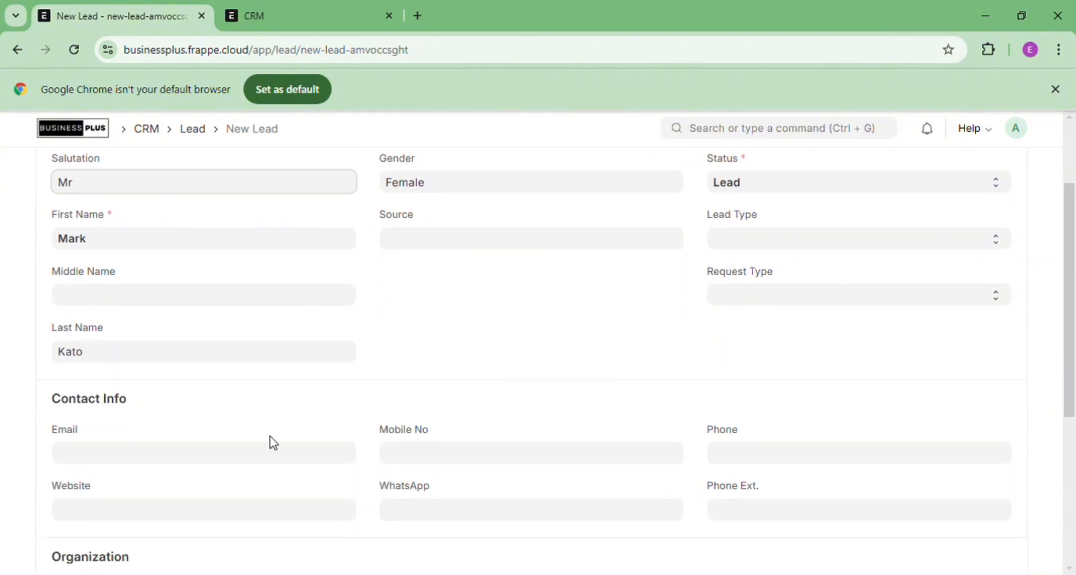
pyautogui.click(167, 458)
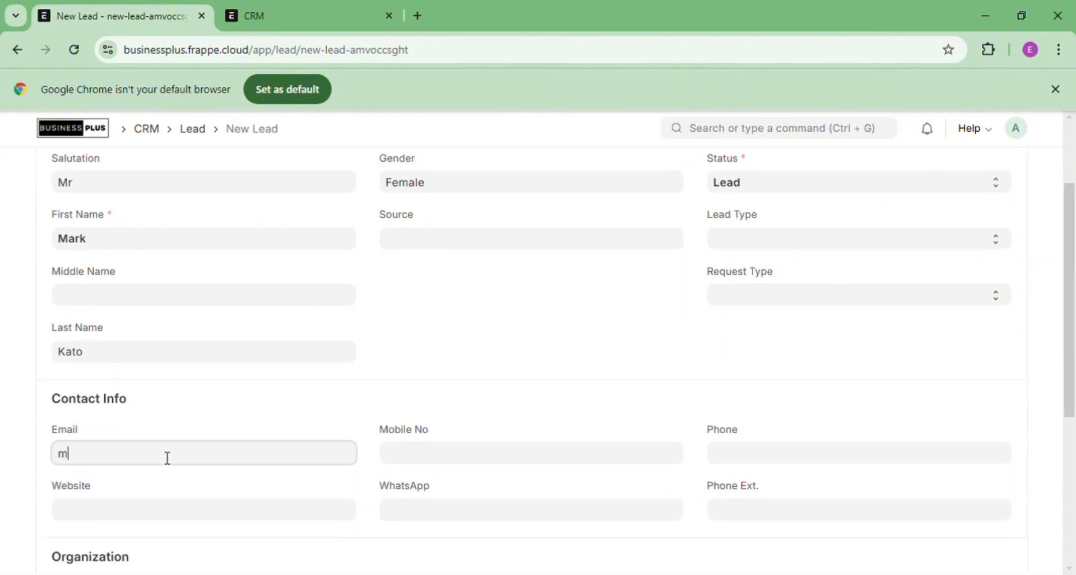
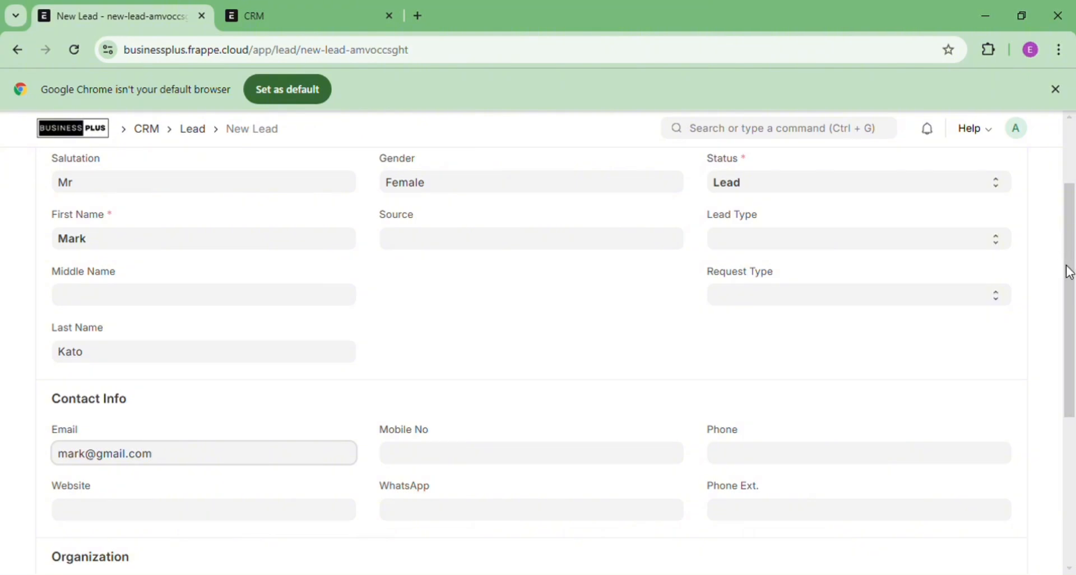
pyautogui.moveTo(1071, 272)
pyautogui.mouseDown()
pyautogui.moveTo(1074, 472)
pyautogui.moveTo(1074, 254)
pyautogui.mouseUp()
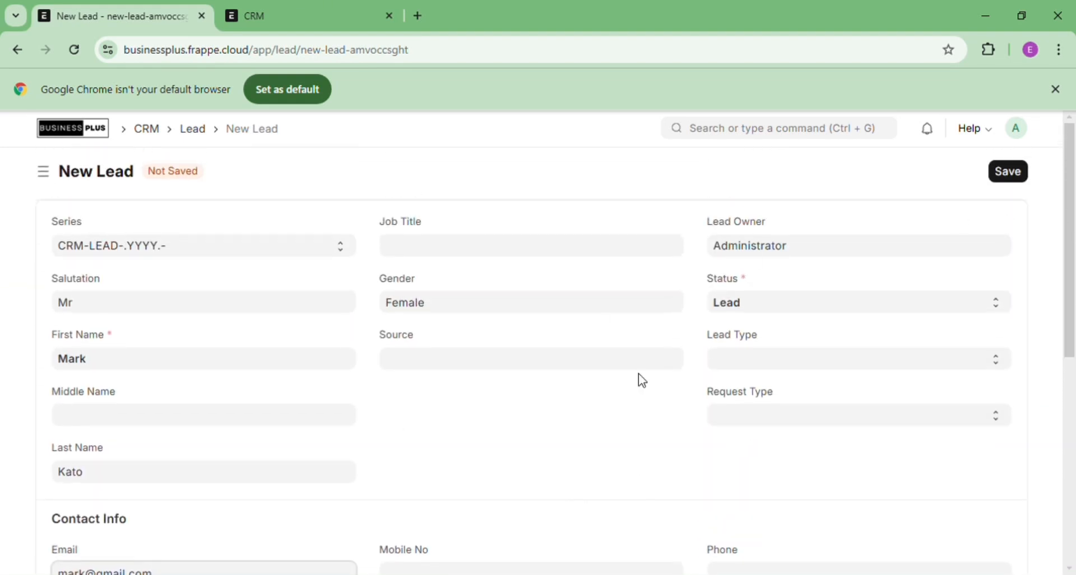
# Save the lead as CRM-LEAD-2024-00001 and review its Activities, Comments and Connections tabs
pyautogui.click(1014, 178)
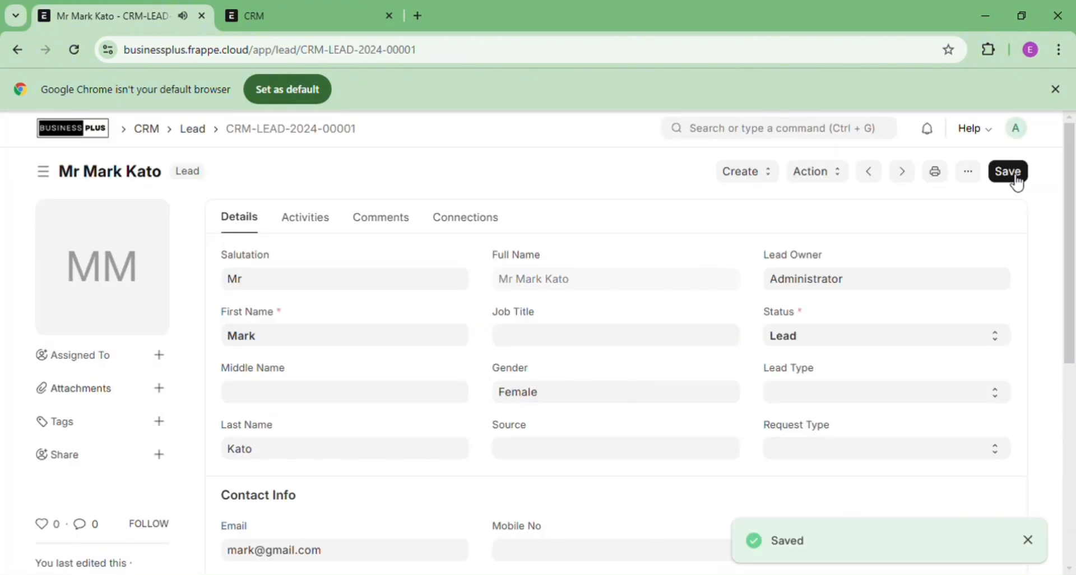
pyautogui.click(325, 225)
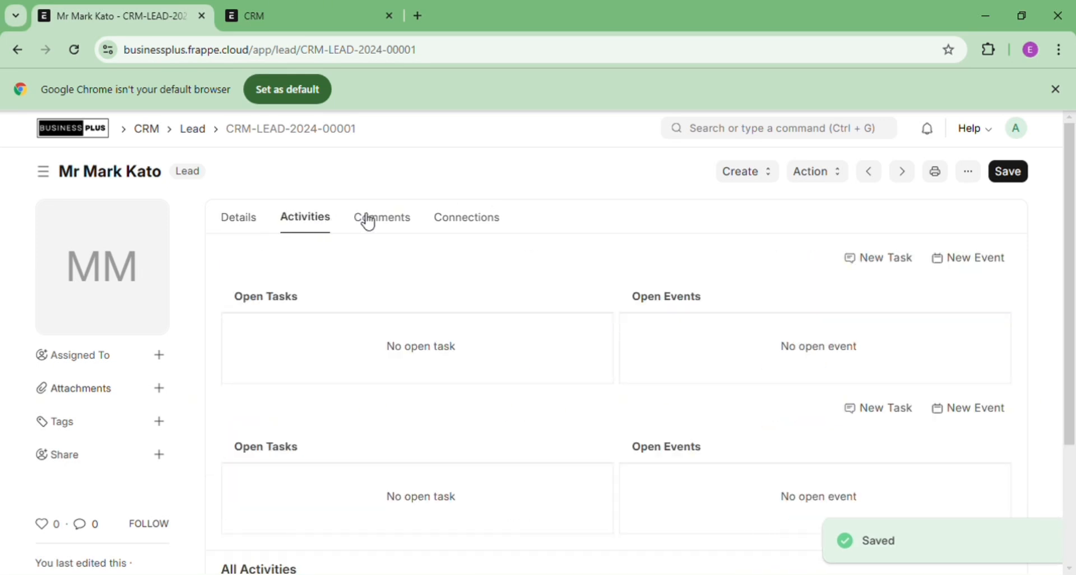
pyautogui.click(384, 225)
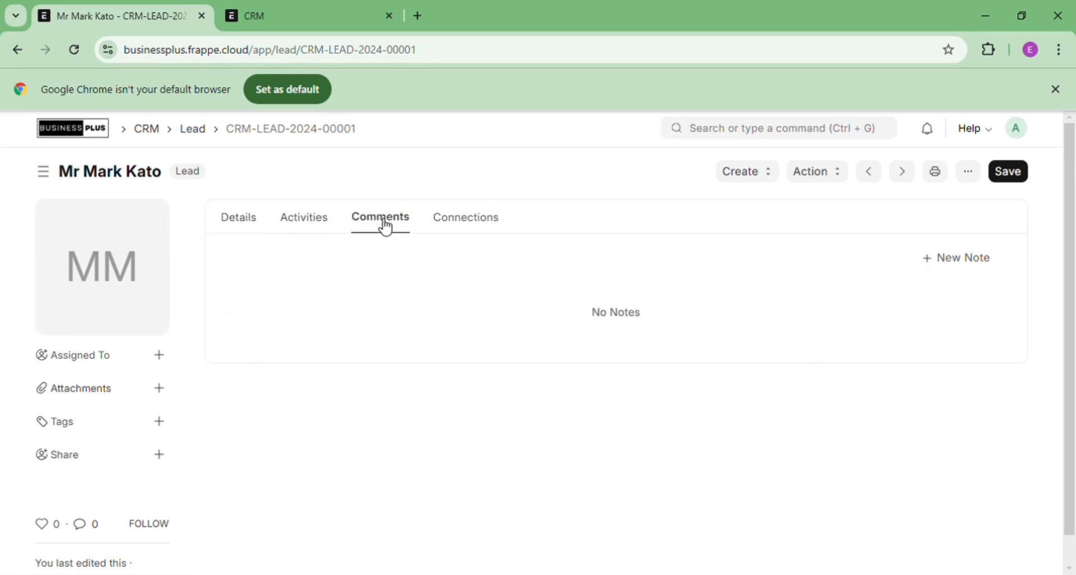
pyautogui.click(461, 236)
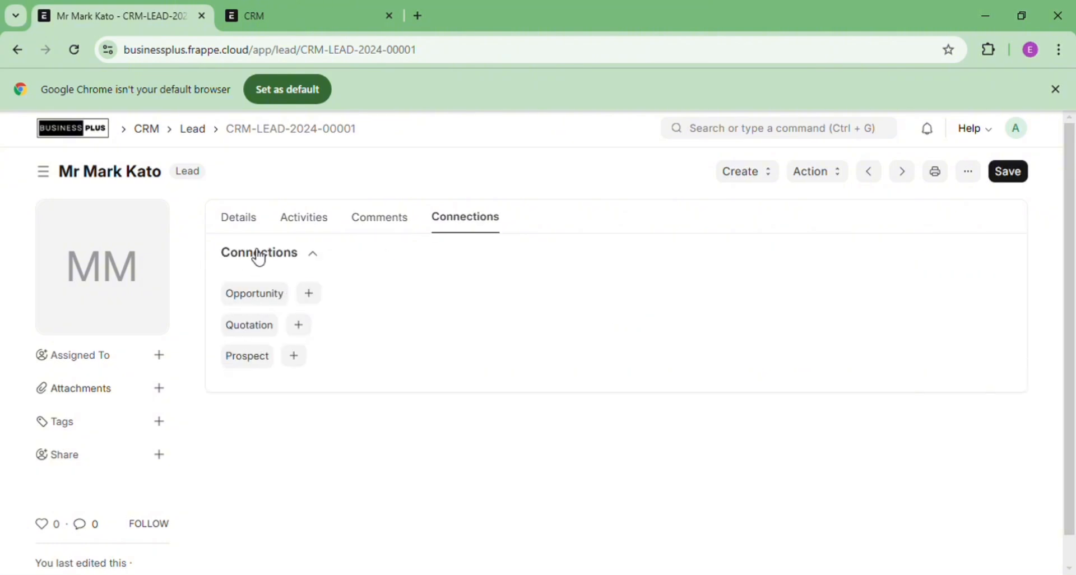
pyautogui.click(243, 230)
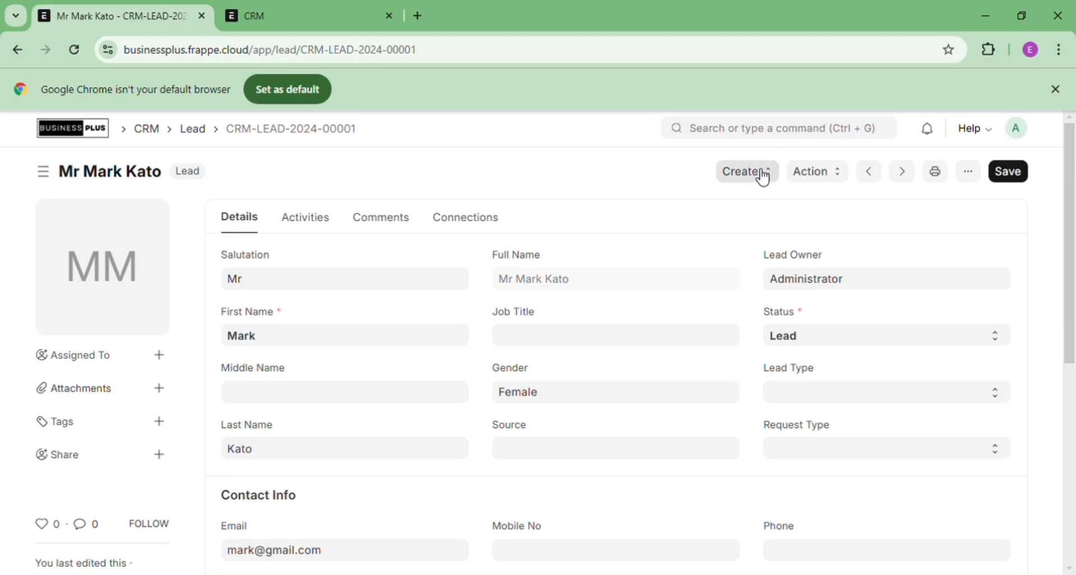
# Create an opportunity from the lead, adding a new prospect named after the lead
pyautogui.click(763, 176)
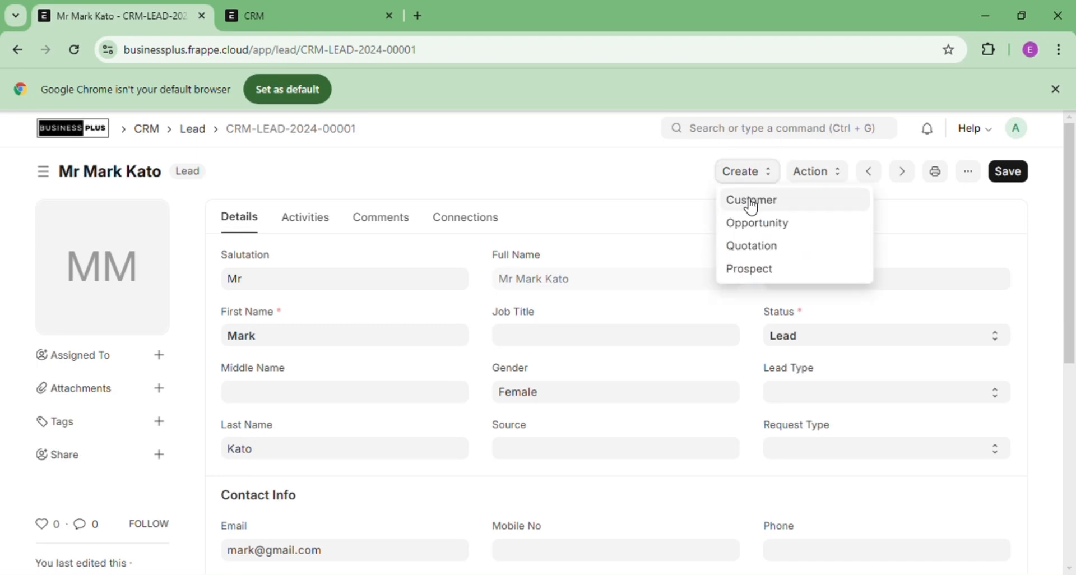
pyautogui.click(758, 224)
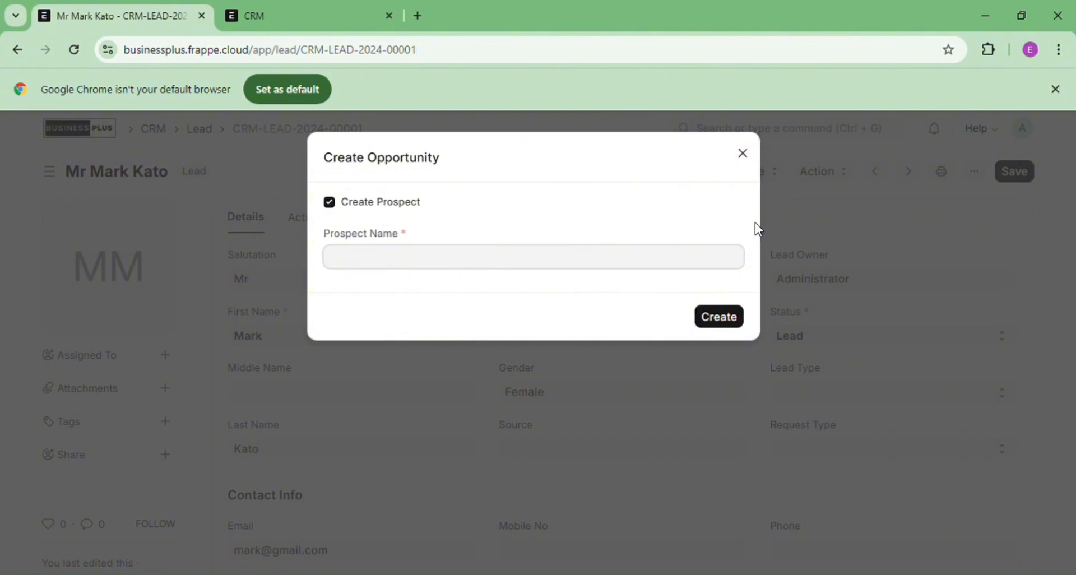
pyautogui.click(731, 321)
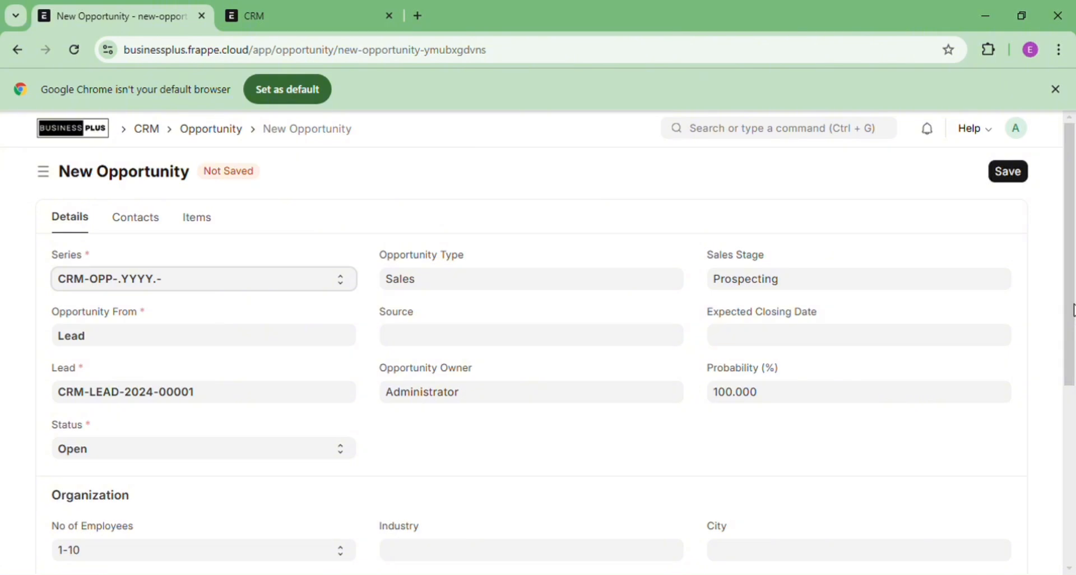
# Save the Sales opportunity as CRM-OPP-2024-00001
pyautogui.moveTo(1072, 310)
pyautogui.mouseDown()
pyautogui.moveTo(1070, 491)
pyautogui.moveTo(1074, 297)
pyautogui.mouseUp()
pyautogui.click(1013, 173)
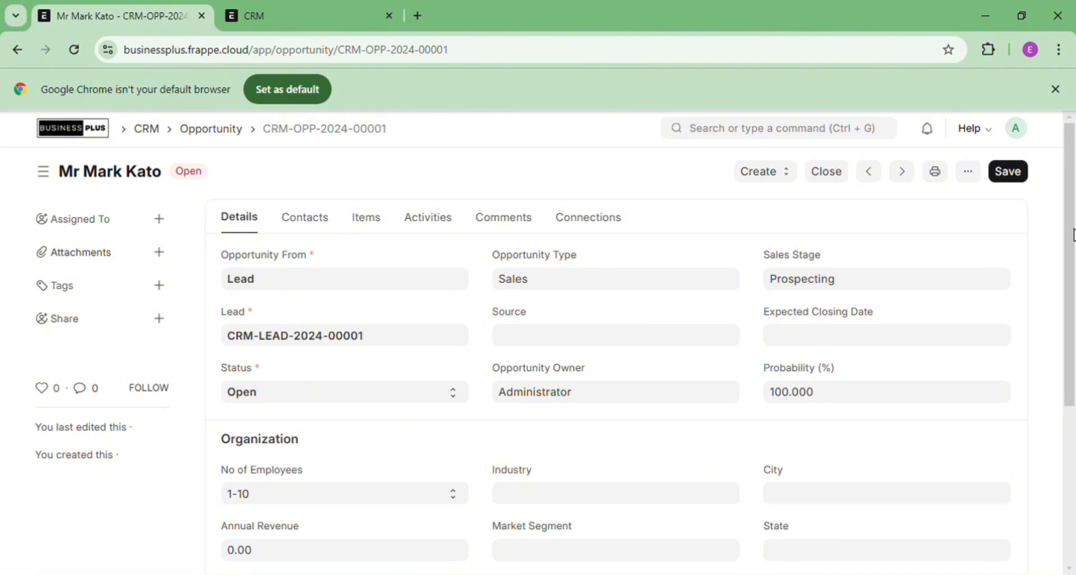
pyautogui.moveTo(1069, 228); pyautogui.dragTo(1075, 165)
pyautogui.click(786, 176)
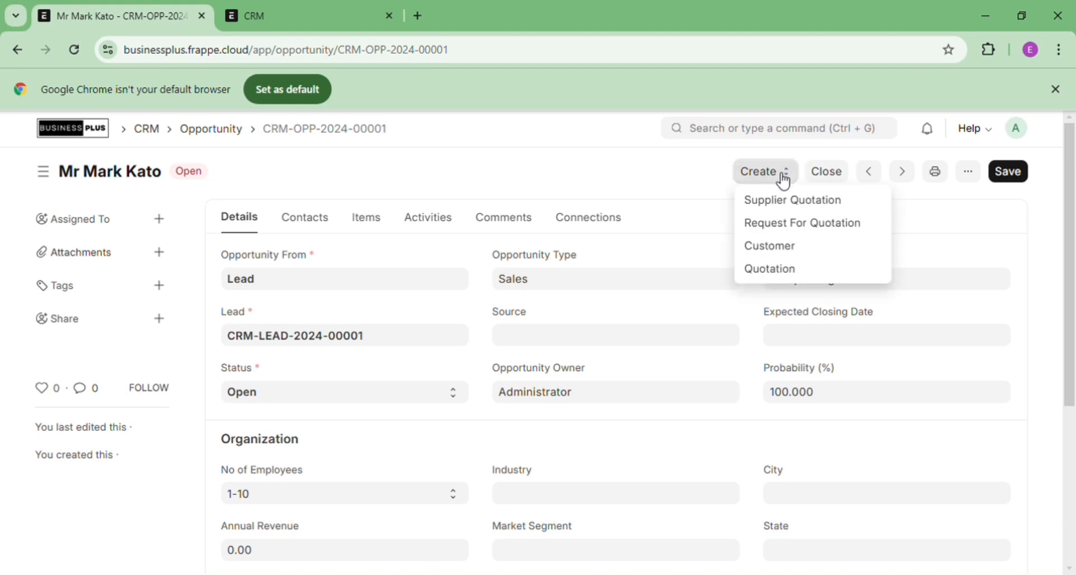
# Make a quotation from the opportunity and start a new 'Dining Table' item on line 1
pyautogui.click(777, 270)
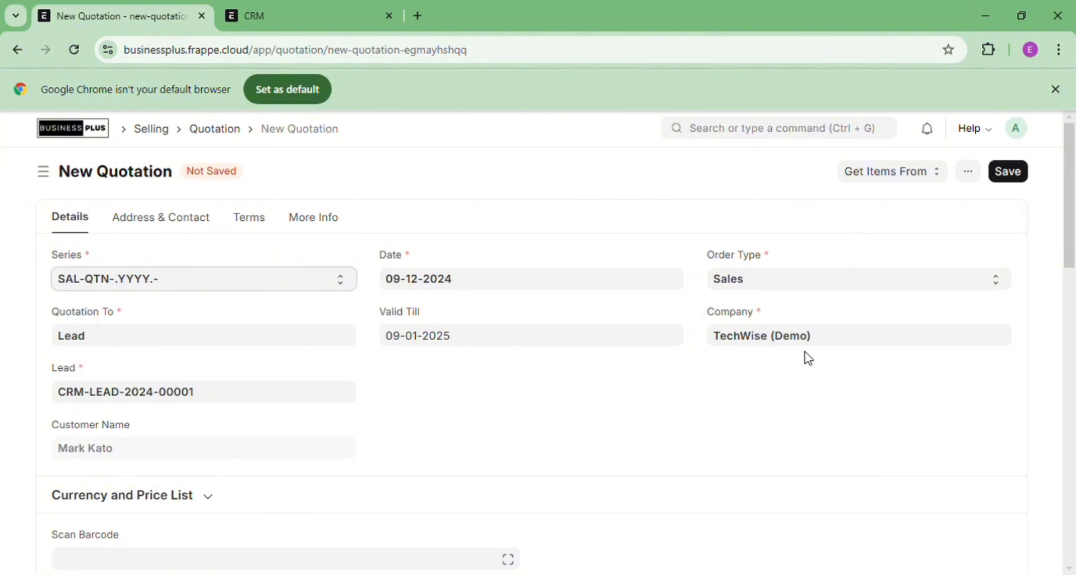
pyautogui.moveTo(1071, 219); pyautogui.dragTo(1073, 313)
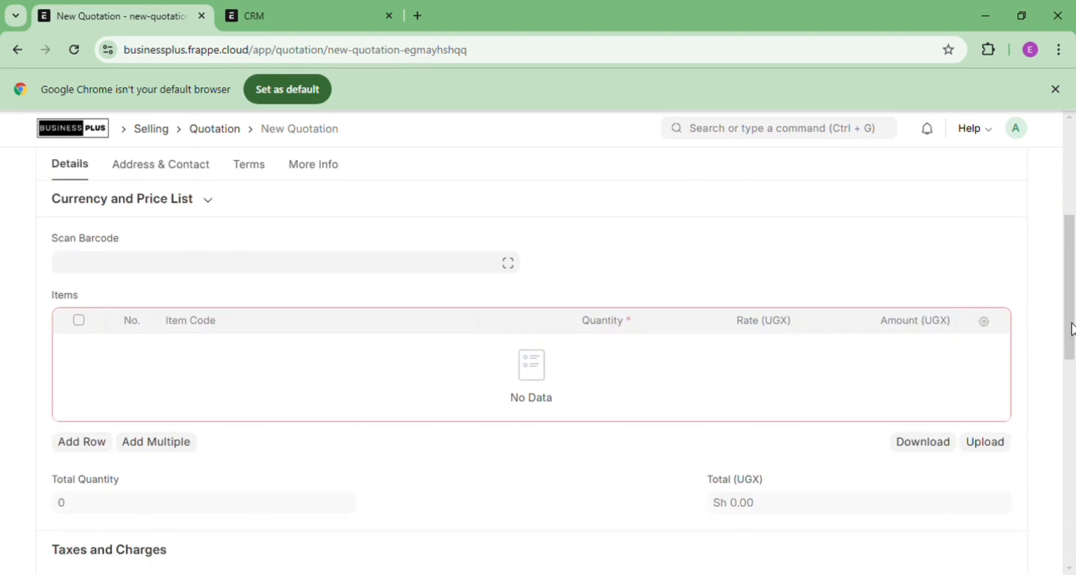
pyautogui.moveTo(1072, 329)
pyautogui.mouseDown()
pyautogui.moveTo(1073, 476)
pyautogui.moveTo(1073, 320)
pyautogui.mouseUp()
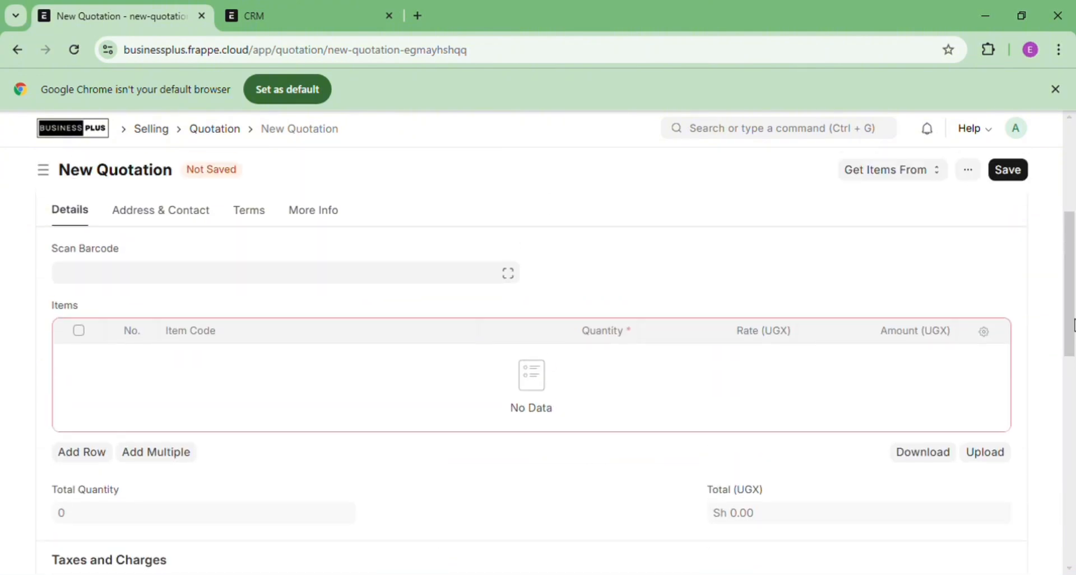
pyautogui.click(85, 455)
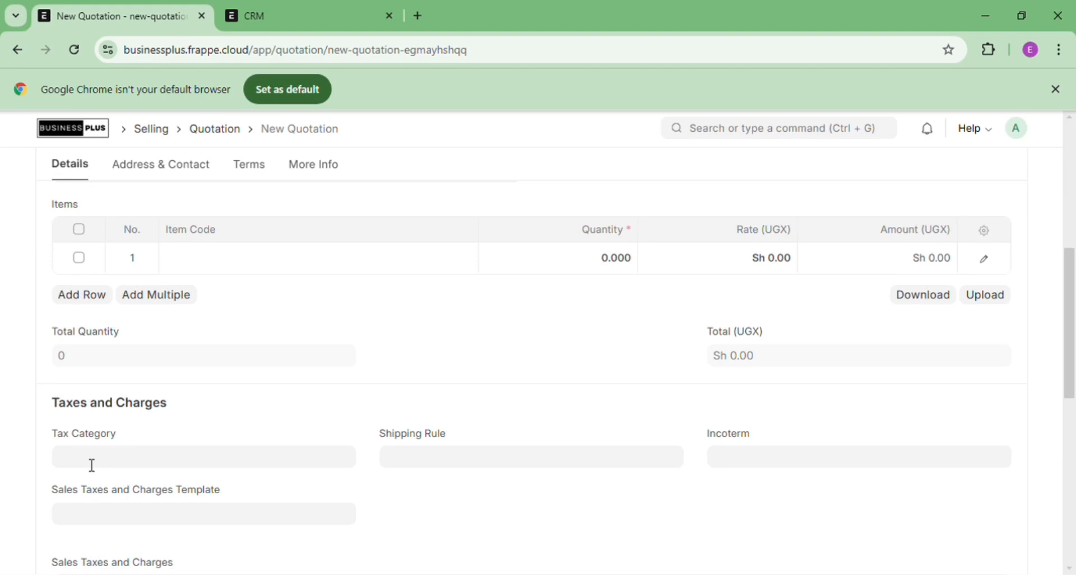
pyautogui.click(218, 268)
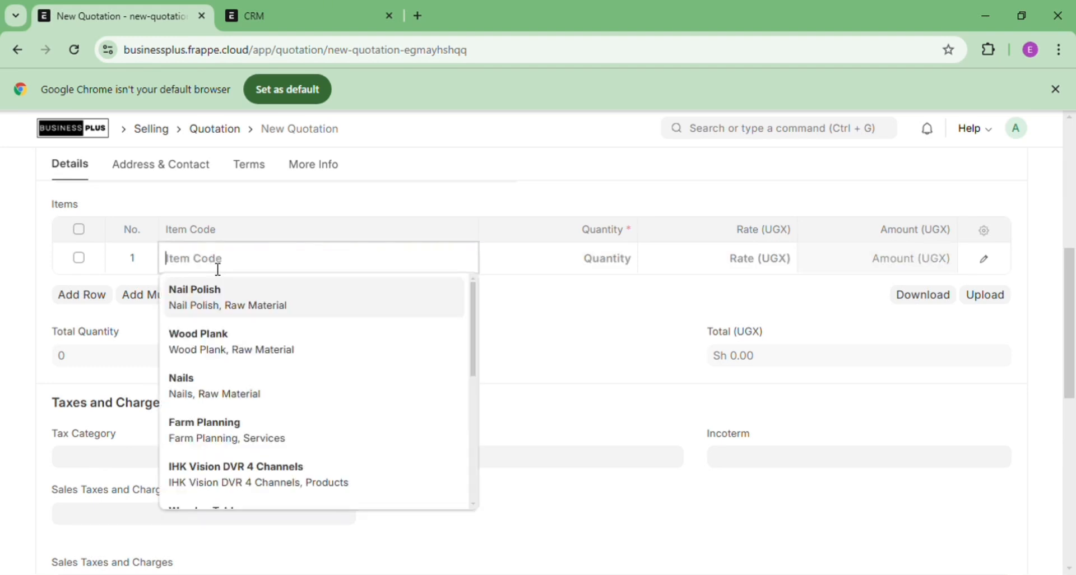
pyautogui.write('Dining')
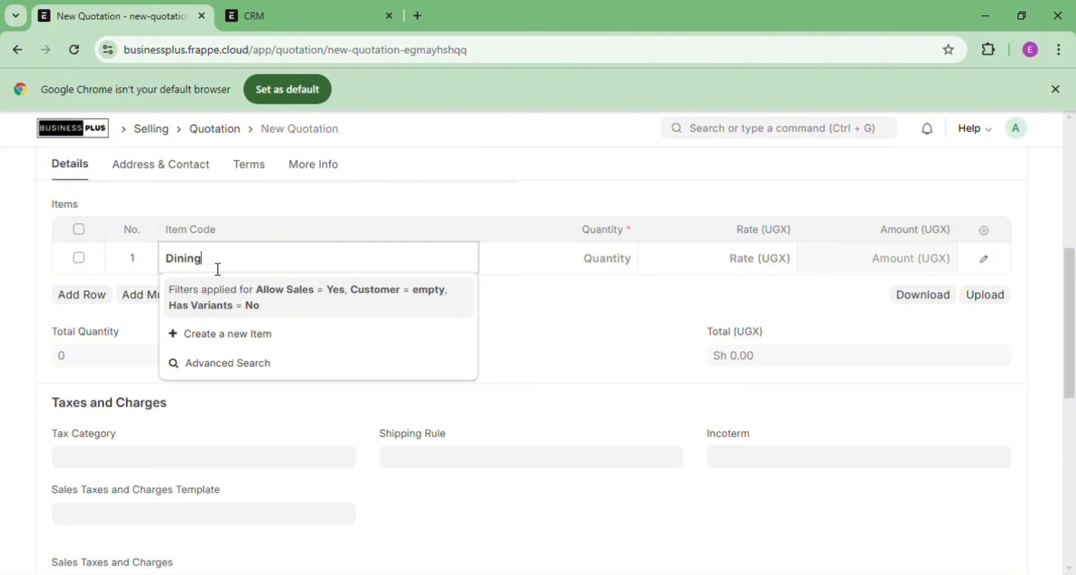
pyautogui.write(' Table')
pyautogui.click(242, 335)
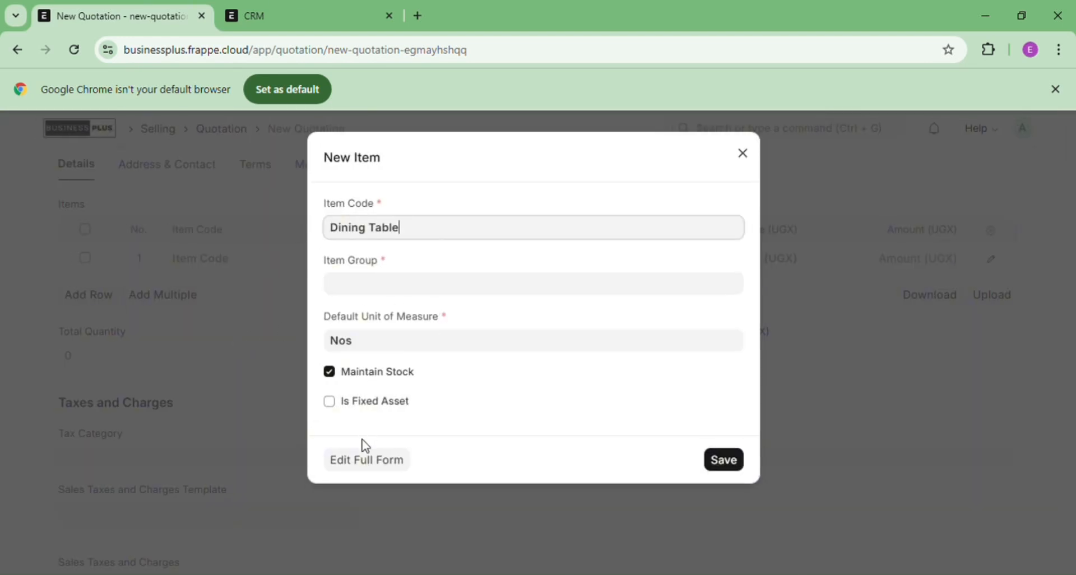
# In the full item form, name the item Dining Table in the Products group, unit Nos
pyautogui.click(390, 465)
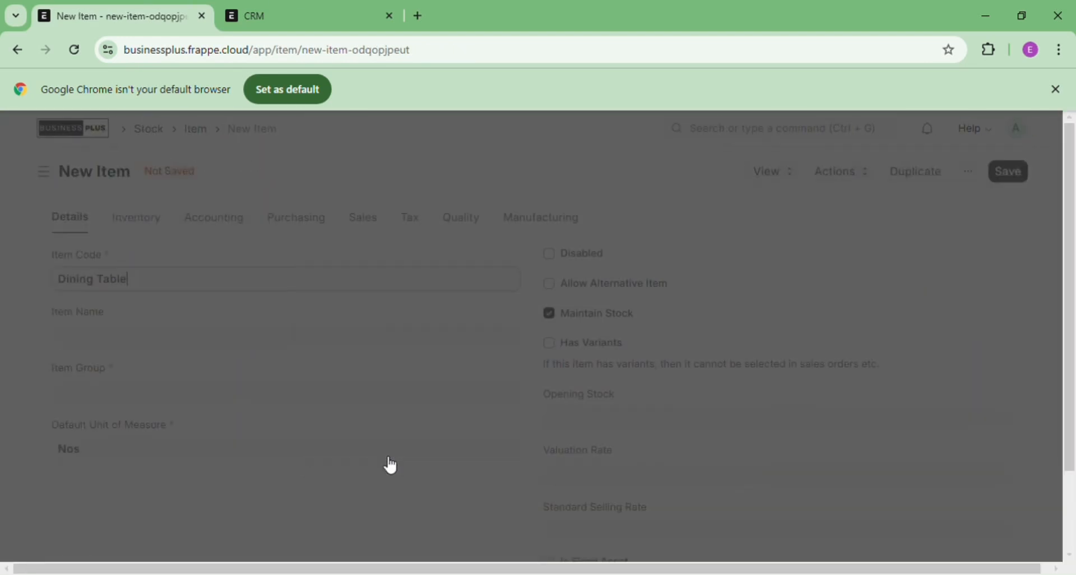
pyautogui.click(134, 342)
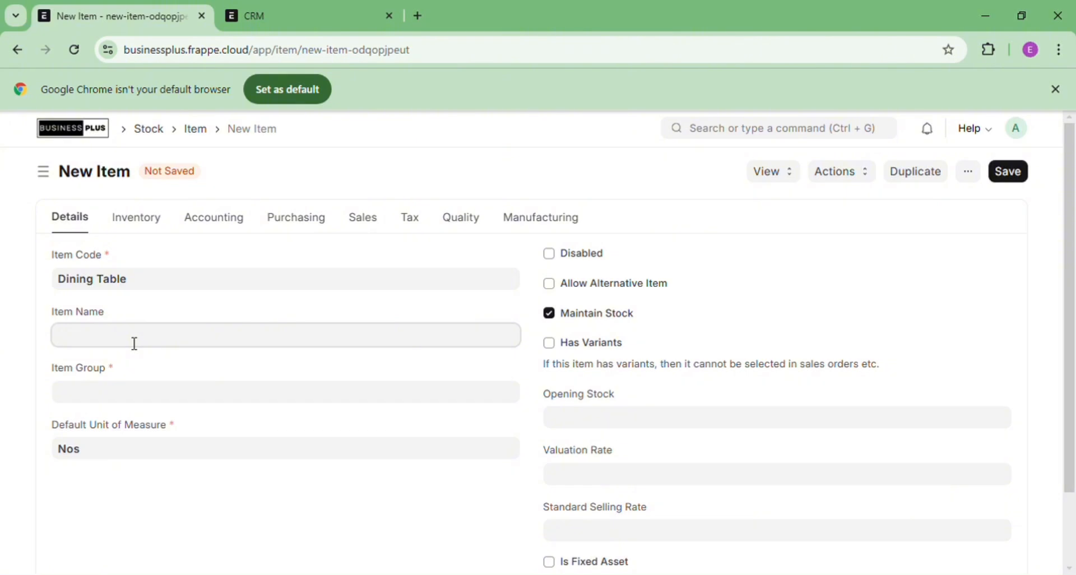
pyautogui.write('Dining Table')
pyautogui.click(116, 400)
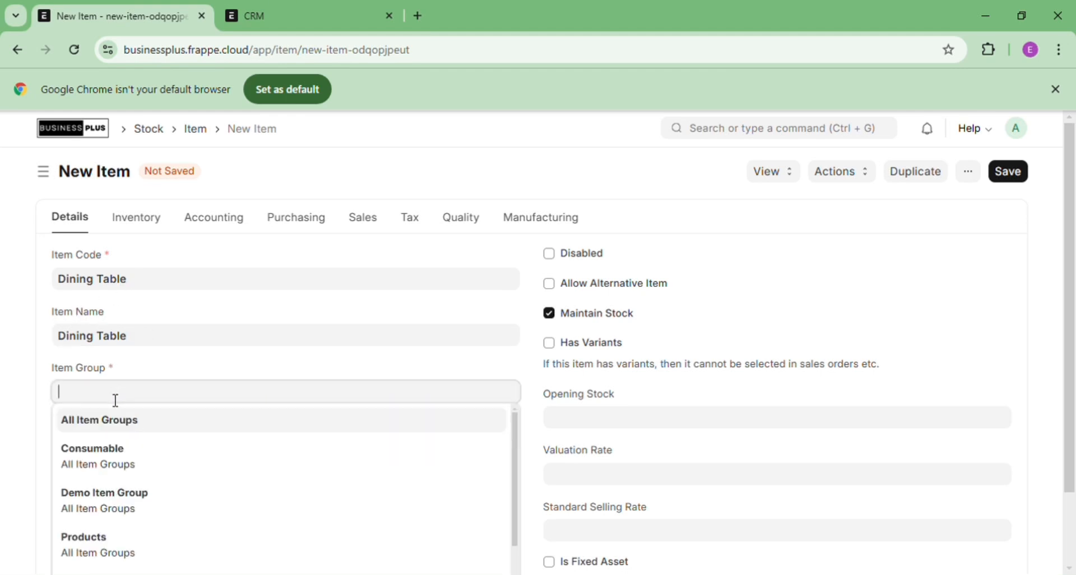
pyautogui.click(103, 547)
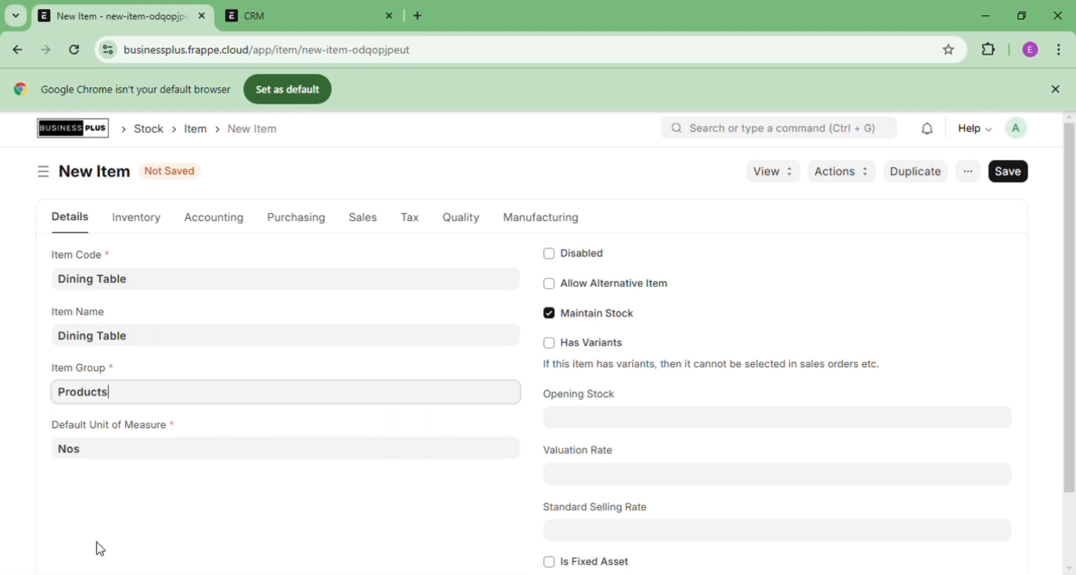
pyautogui.click(131, 460)
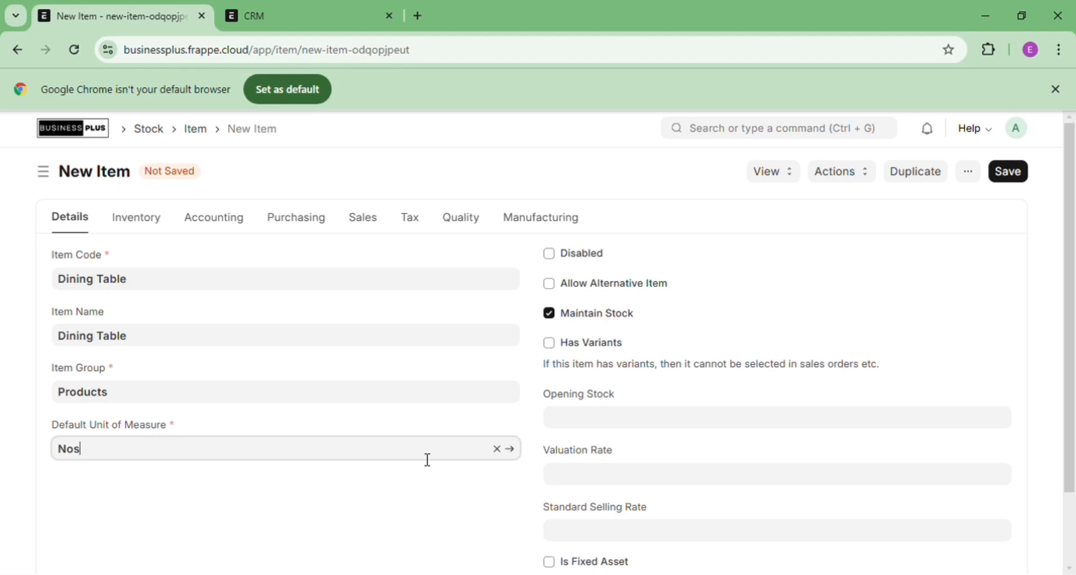
# Add the description 'These are dining tables.' and save the item
pyautogui.scroll(-2, 1074, 200)
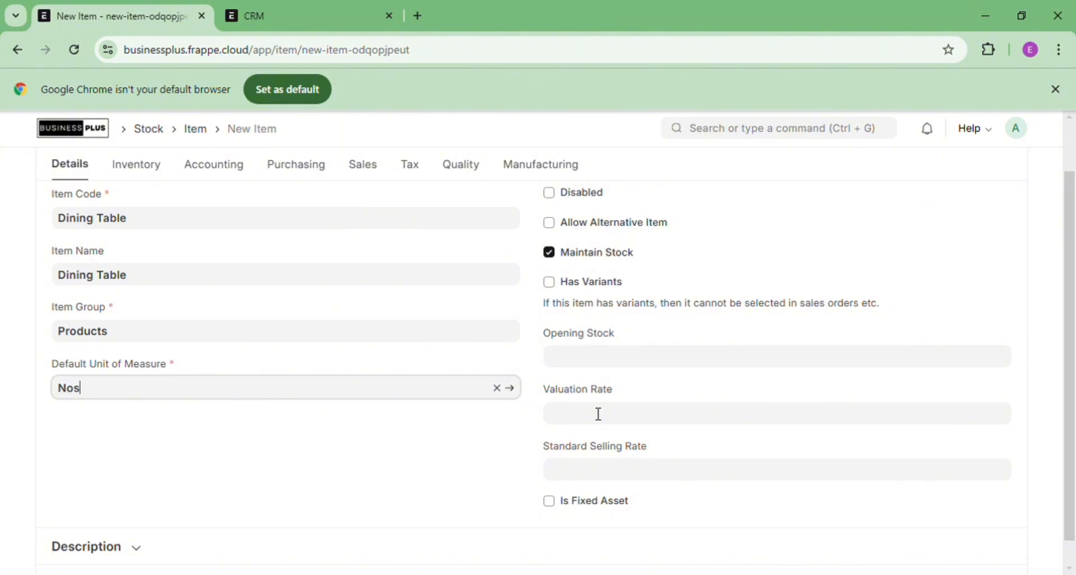
pyautogui.scroll(-1, 1073, 343)
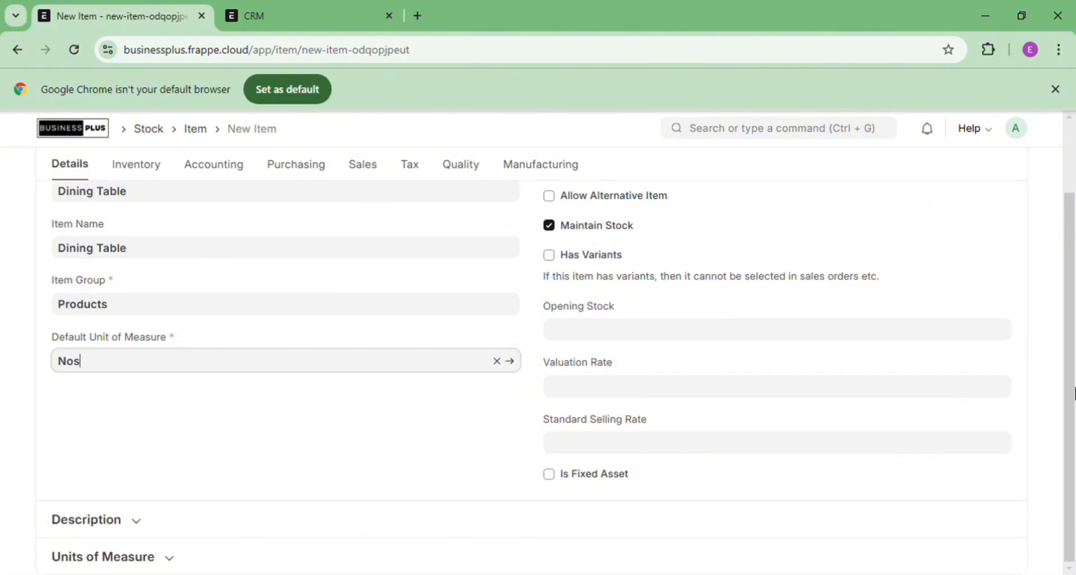
pyautogui.click(145, 534)
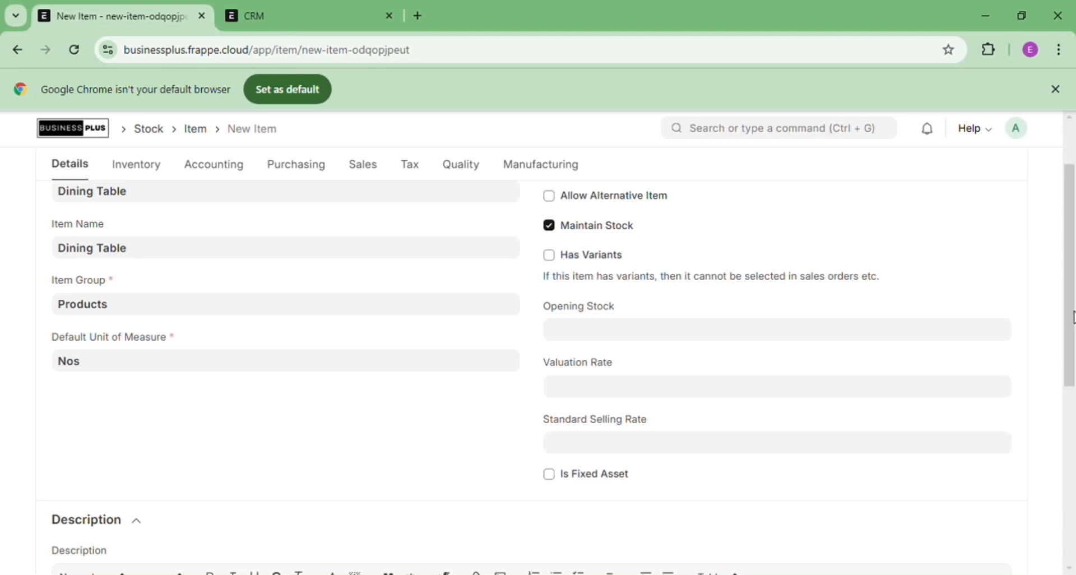
pyautogui.moveTo(1073, 317); pyautogui.dragTo(1073, 394)
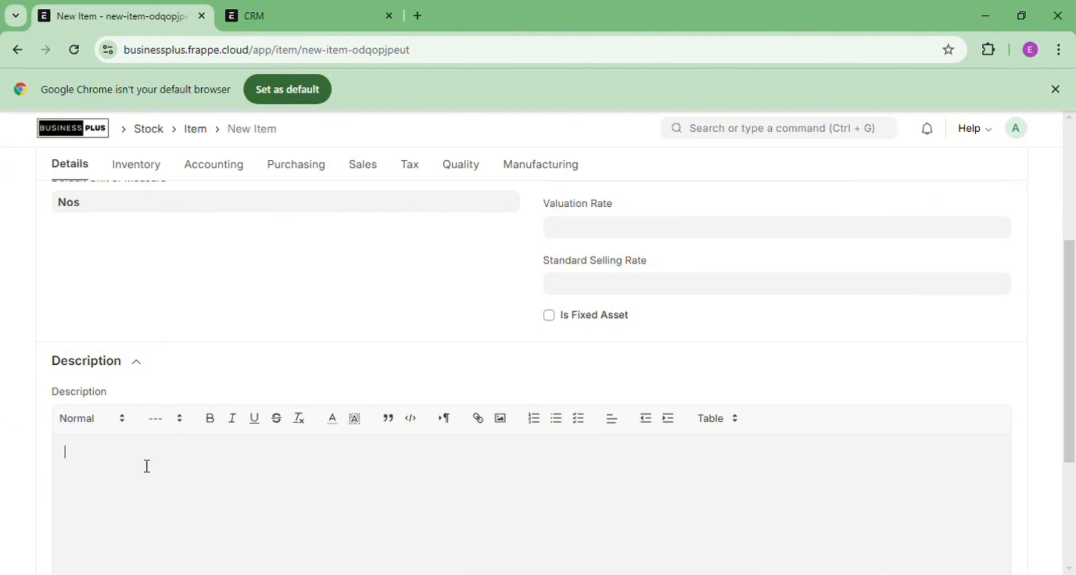
pyautogui.write('hese are dining tables.')
pyautogui.moveTo(1071, 325); pyautogui.dragTo(1067, 426)
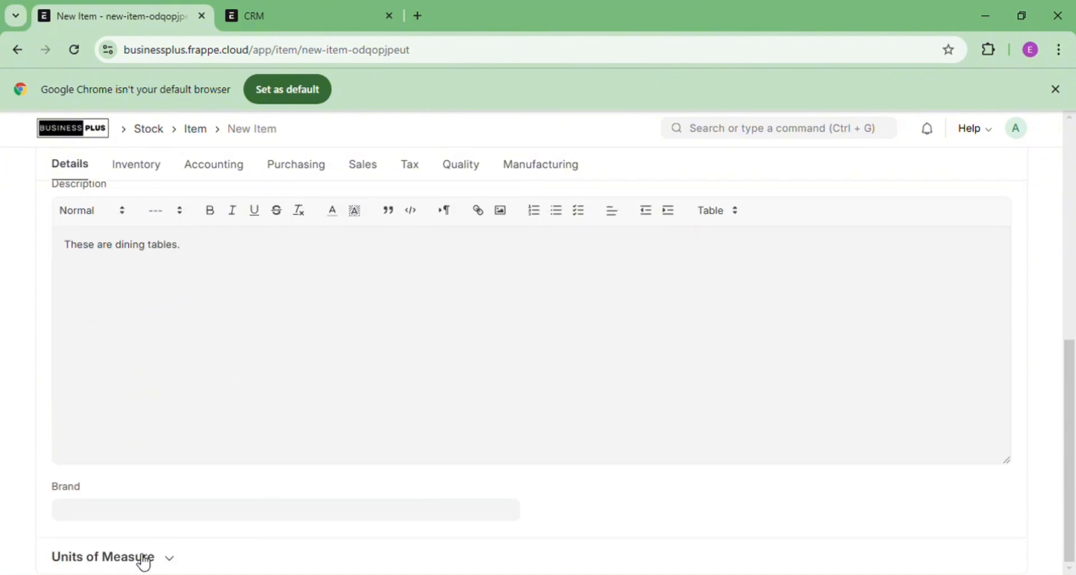
pyautogui.click(179, 560)
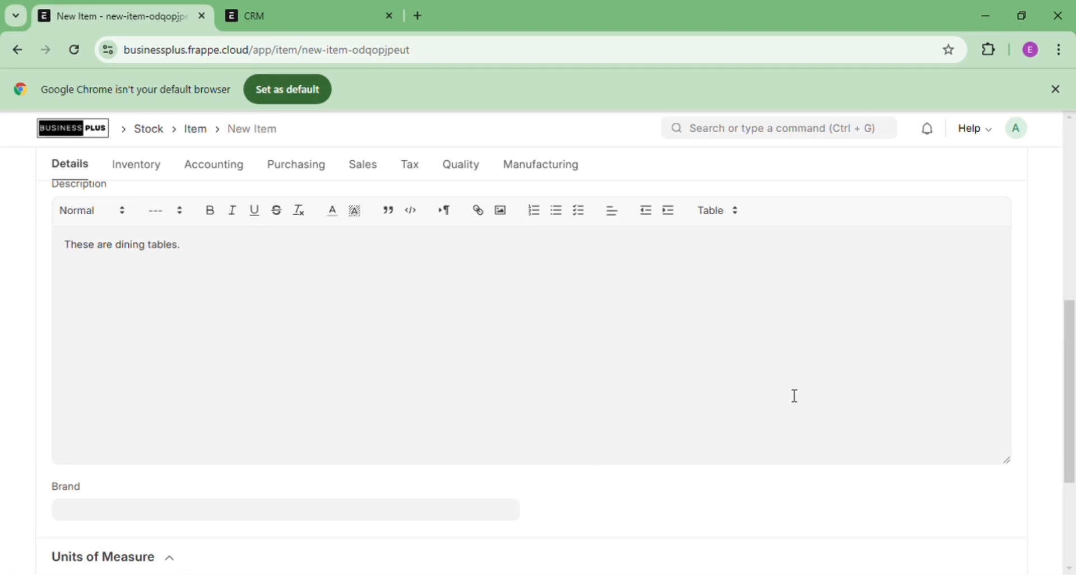
pyautogui.moveTo(1072, 365); pyautogui.dragTo(1069, 466)
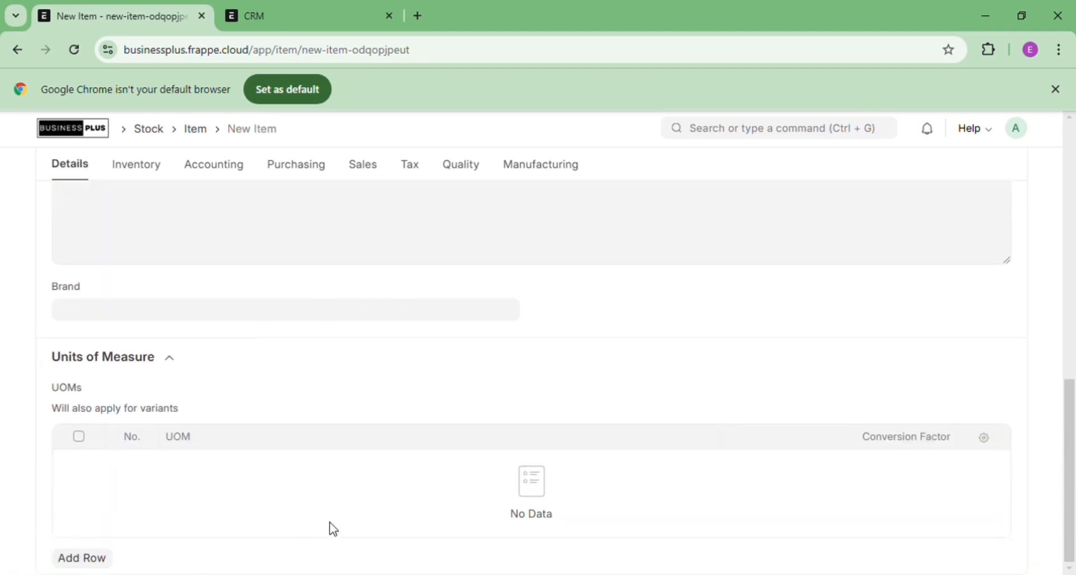
pyautogui.moveTo(1072, 429); pyautogui.dragTo(1073, 171)
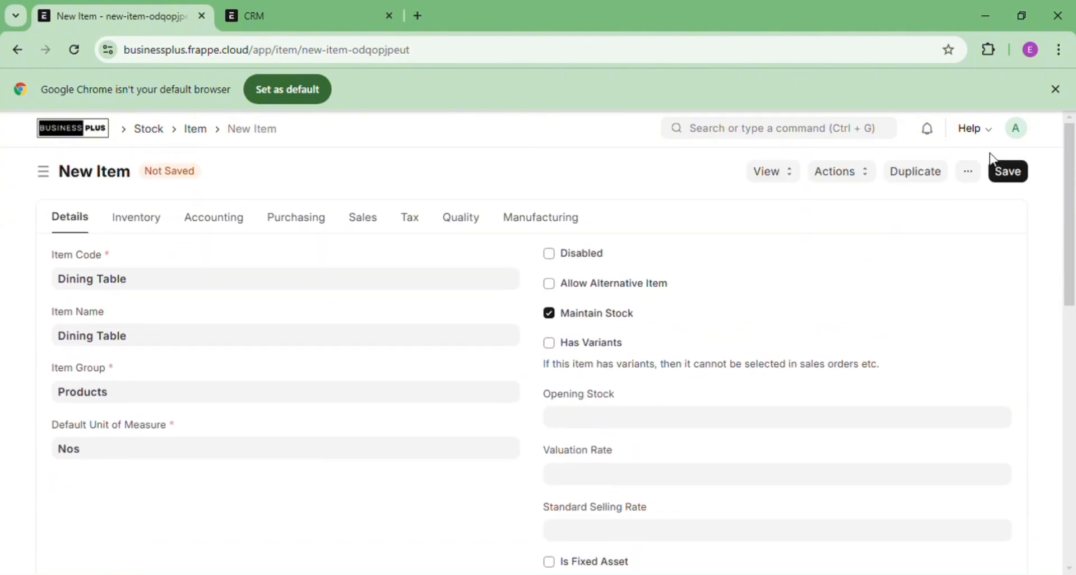
pyautogui.click(1018, 175)
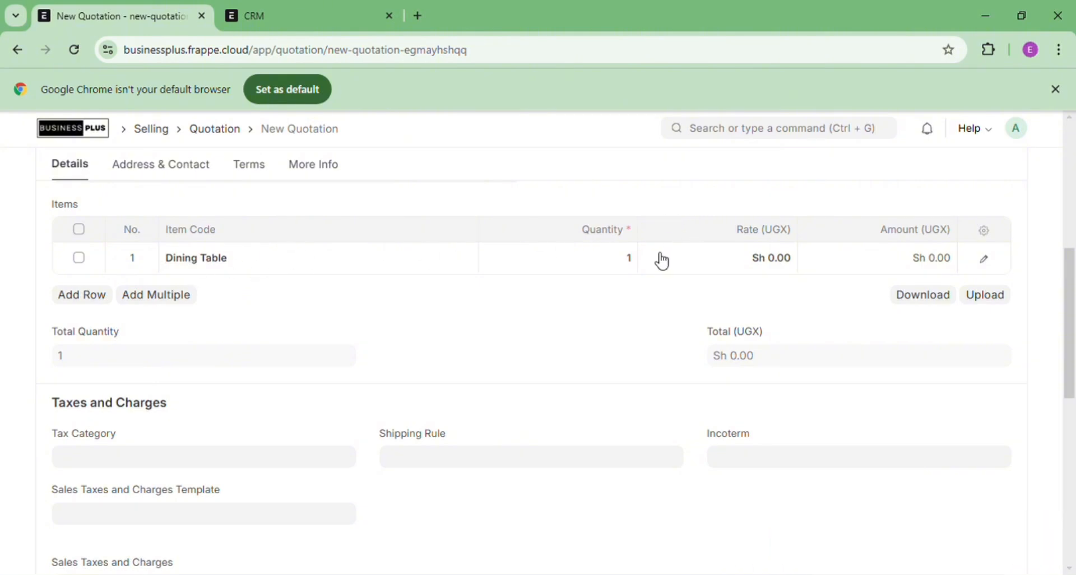
# Set the Dining Table line to rate 900,000 and quantity 5, then add a second row
pyautogui.click(755, 264)
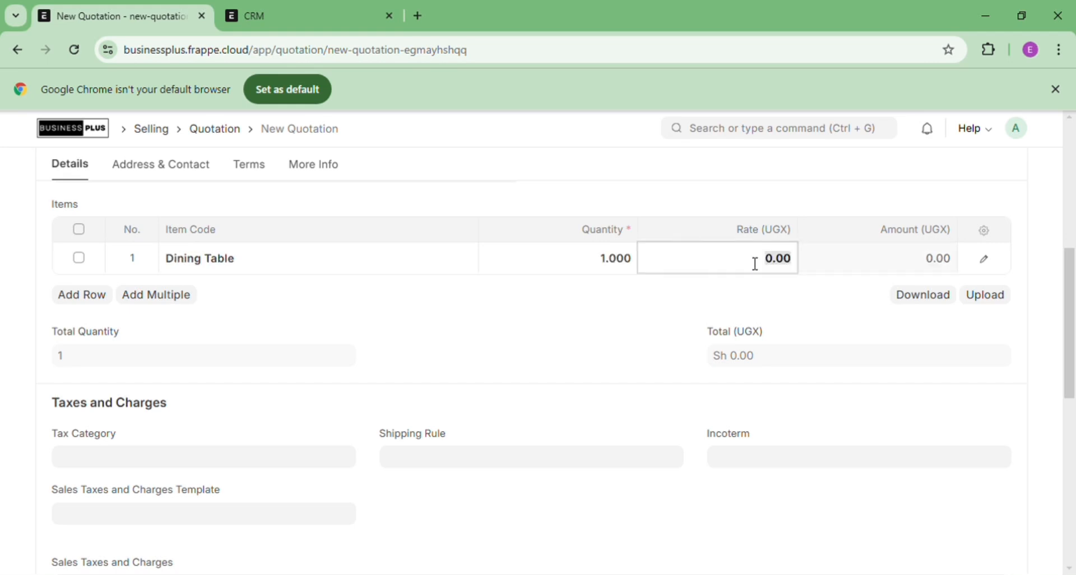
pyautogui.write('900000')
pyautogui.click(633, 272)
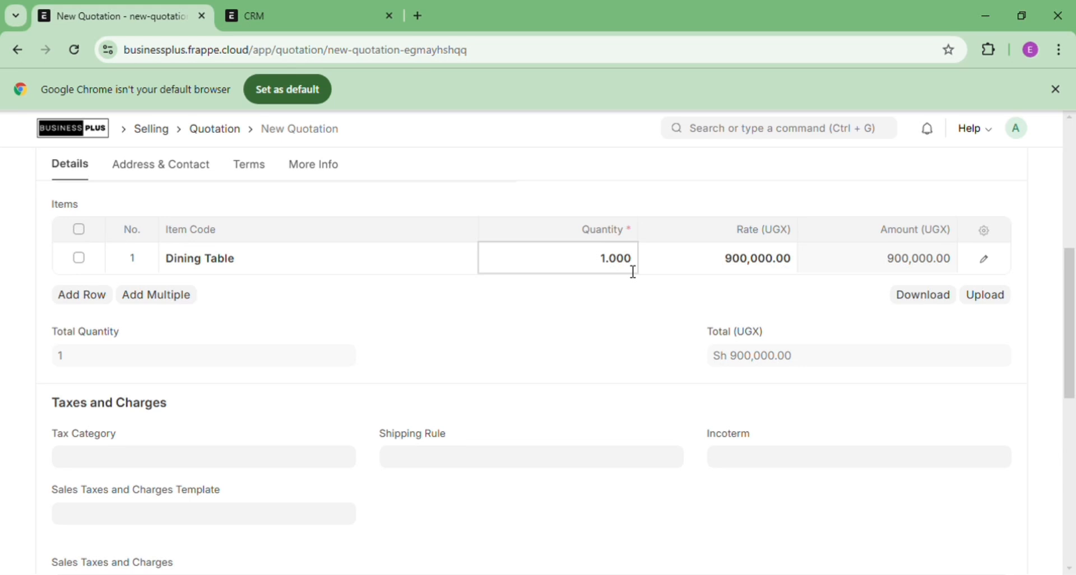
pyautogui.doubleClick(633, 272)
pyautogui.write('5')
pyautogui.click(86, 306)
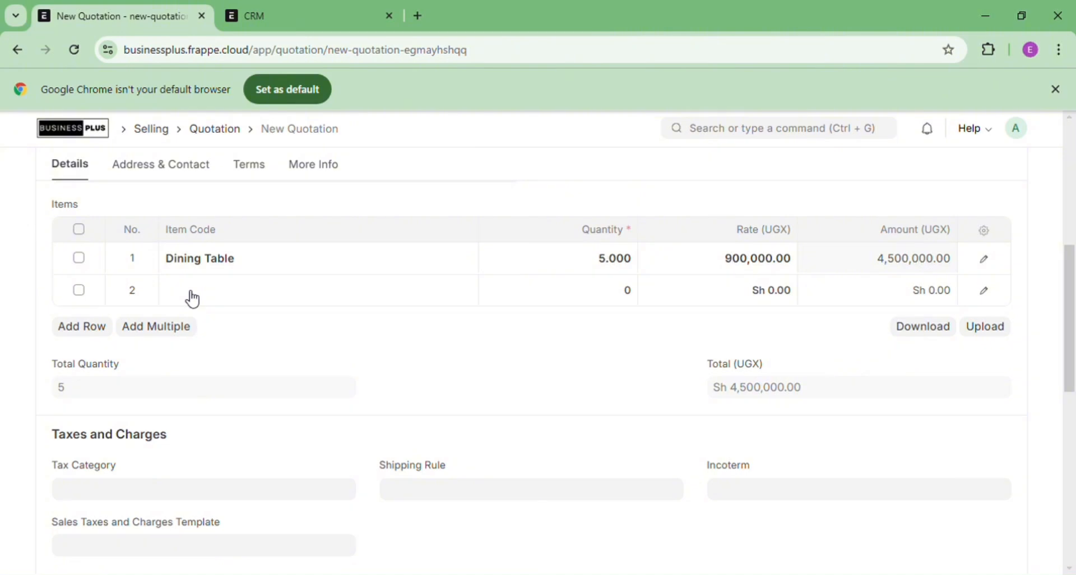
# Start a new item 'Chairs' from line 2, named Chairs in the Products group
pyautogui.click(193, 299)
pyautogui.write('Cha')
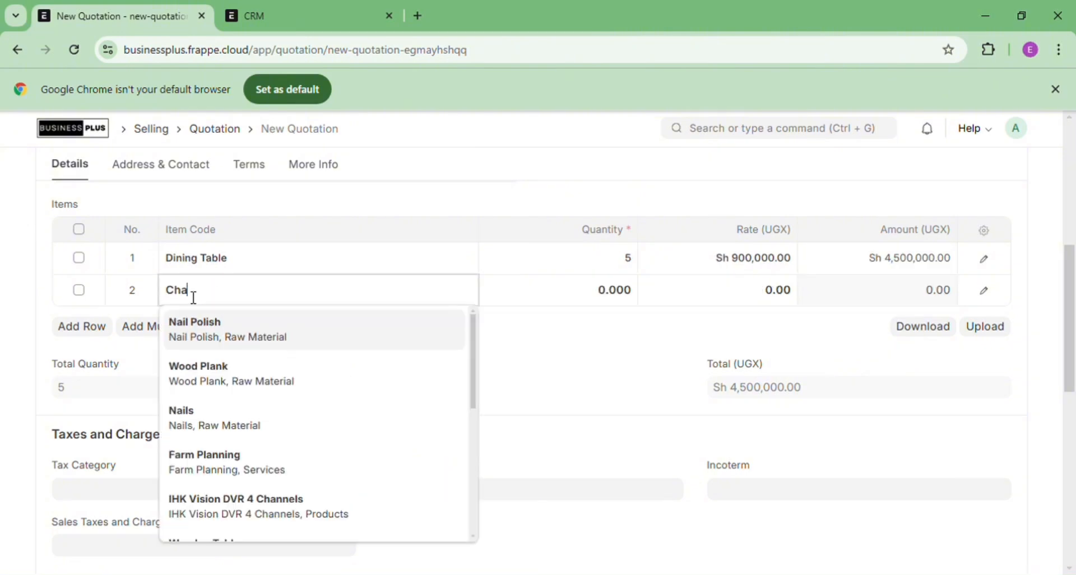
pyautogui.write('irs')
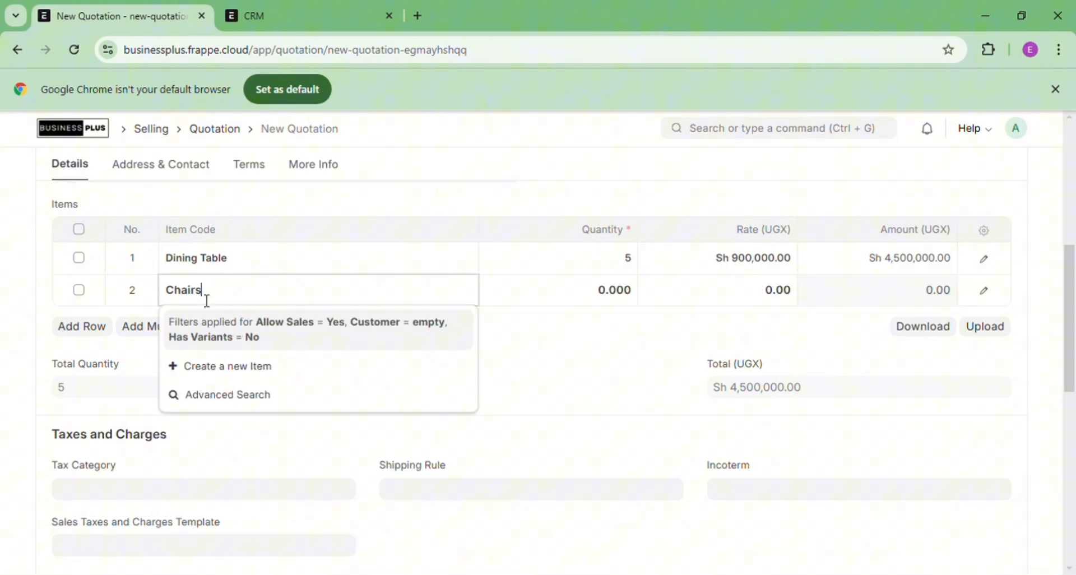
pyautogui.click(233, 369)
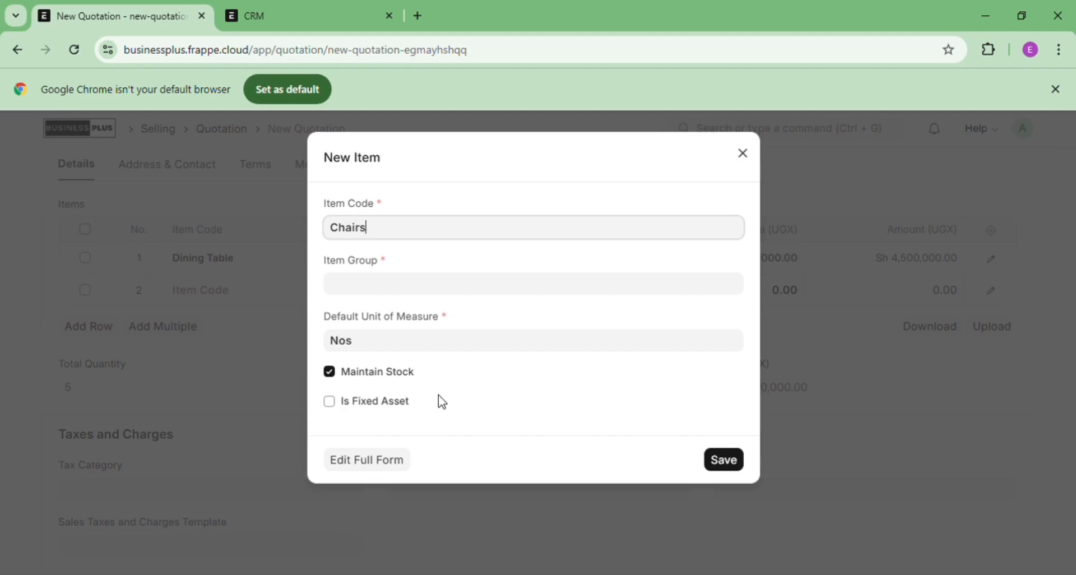
pyautogui.click(394, 464)
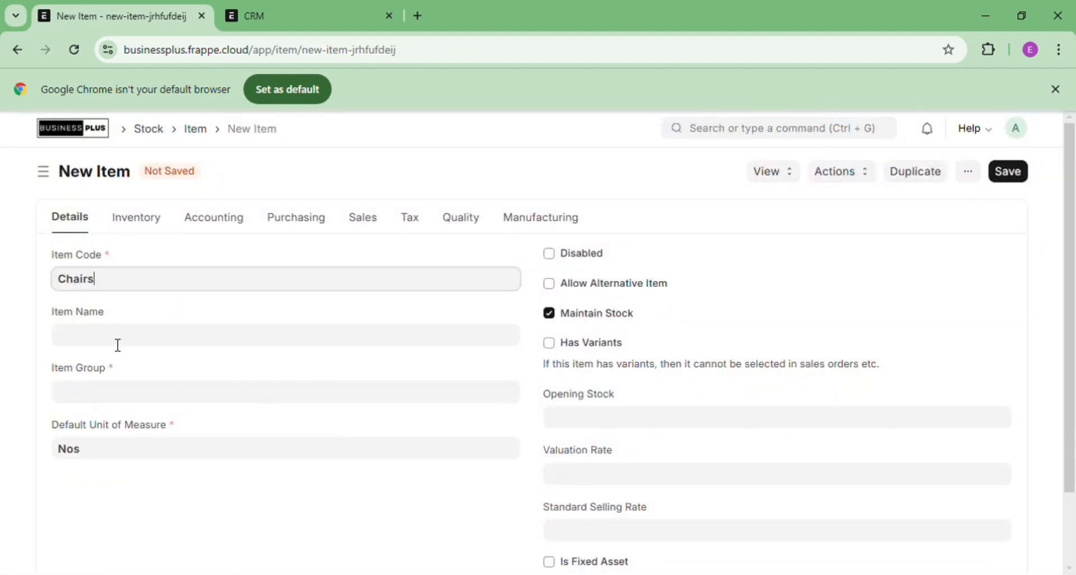
pyautogui.click(117, 344)
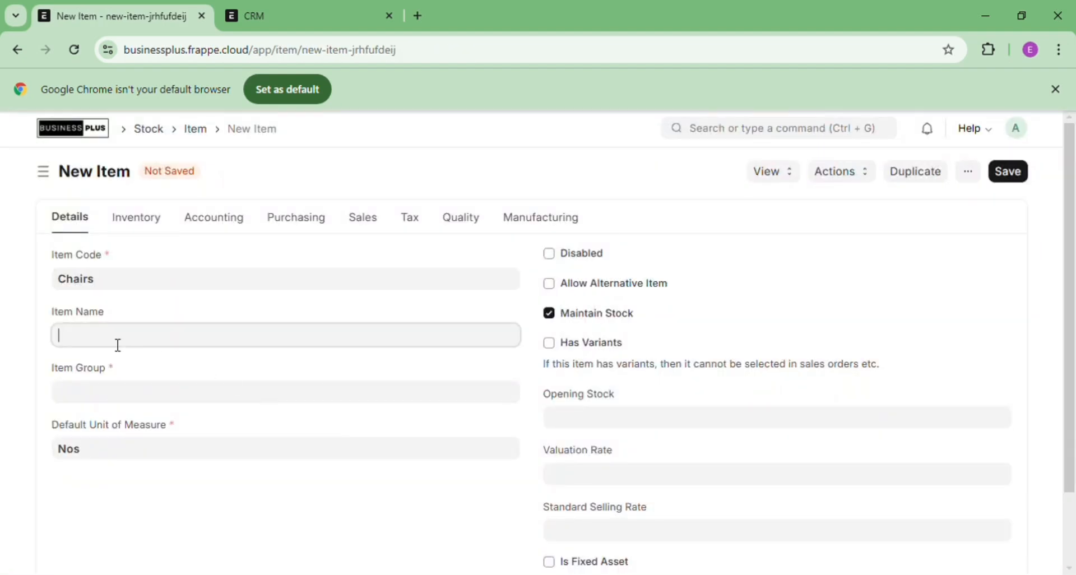
pyautogui.write('Chairs')
pyautogui.click(118, 395)
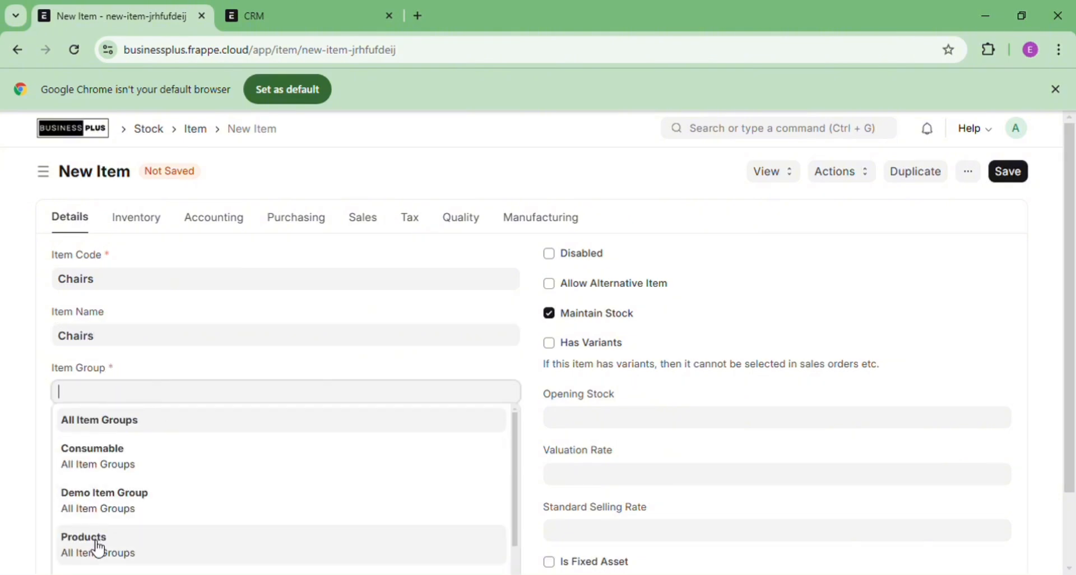
pyautogui.click(100, 550)
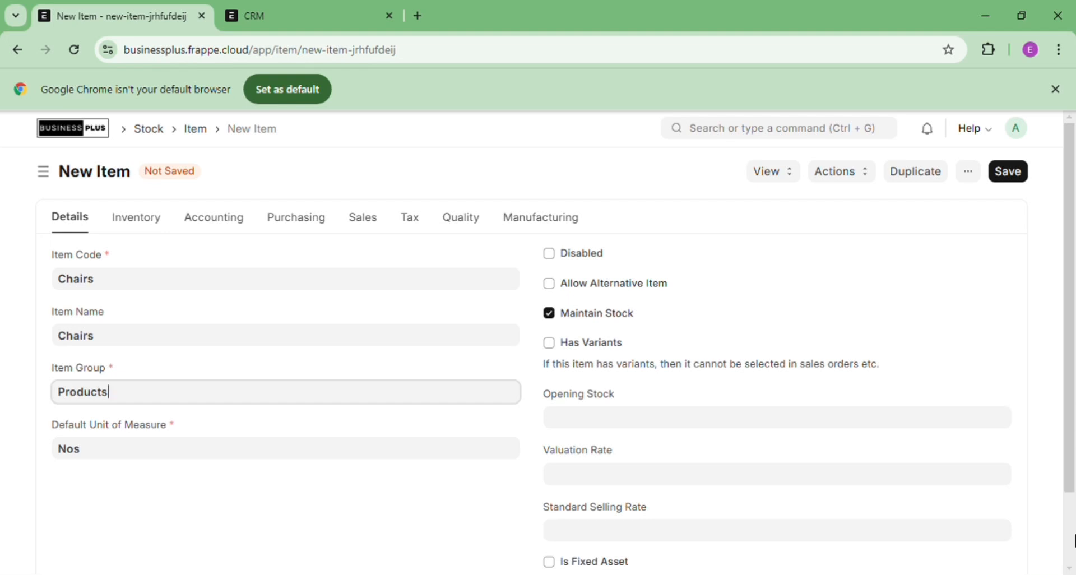
# Describe the Chairs item as 'These are chairs.' and save it
pyautogui.scroll(-1, 625, 440)
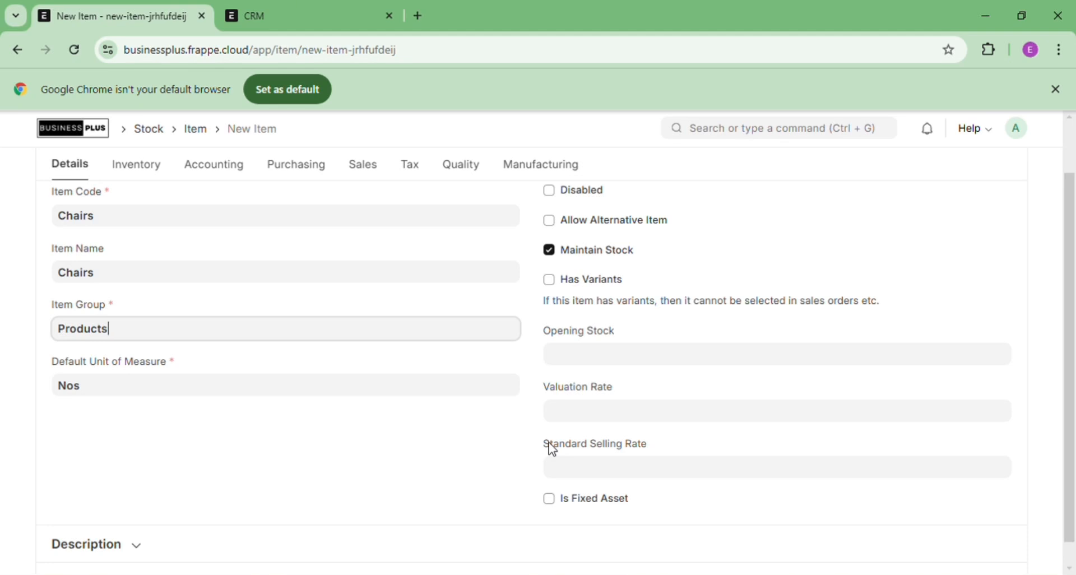
pyautogui.click(1070, 570)
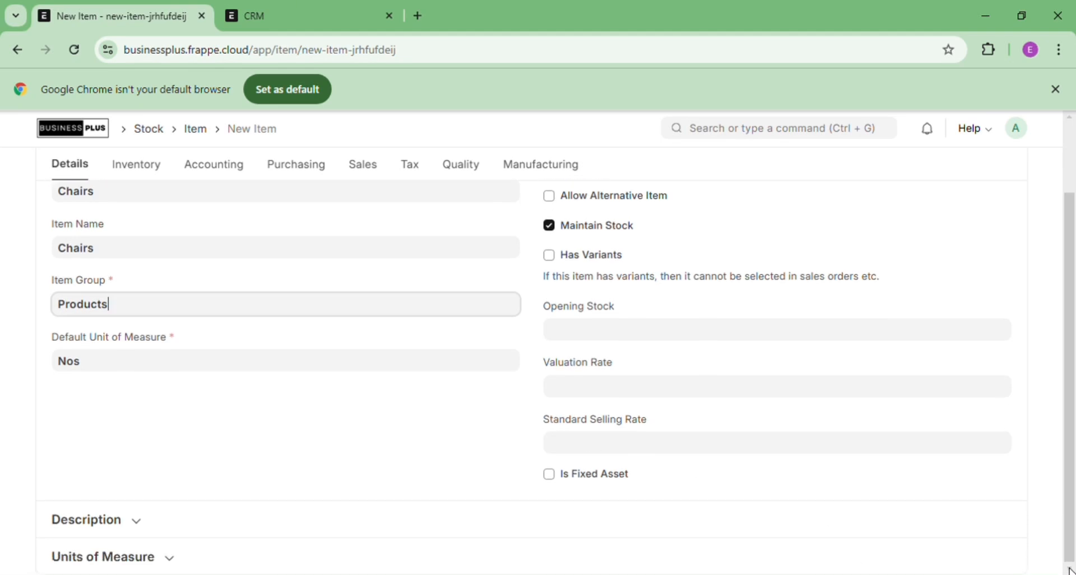
pyautogui.click(140, 527)
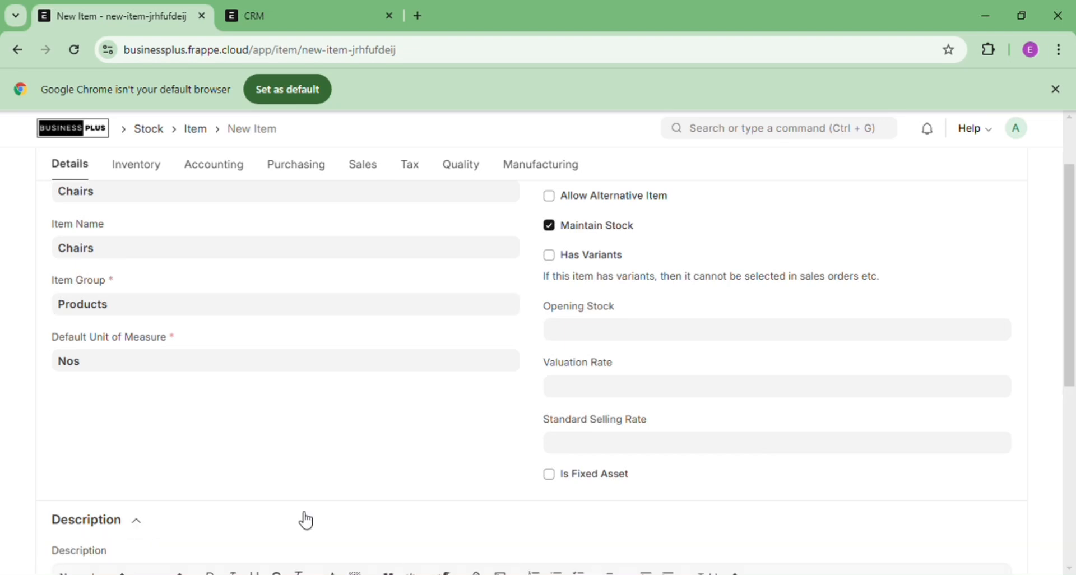
pyautogui.moveTo(1072, 365); pyautogui.dragTo(1072, 468)
pyautogui.click(129, 447)
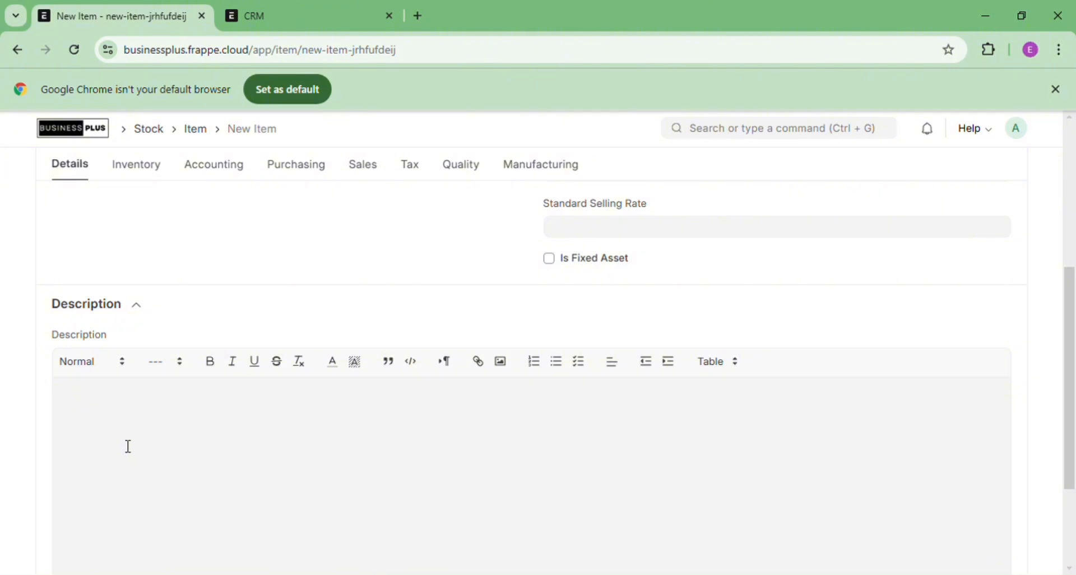
pyautogui.write('These are chairs.')
pyautogui.moveTo(1071, 326); pyautogui.dragTo(1067, 145)
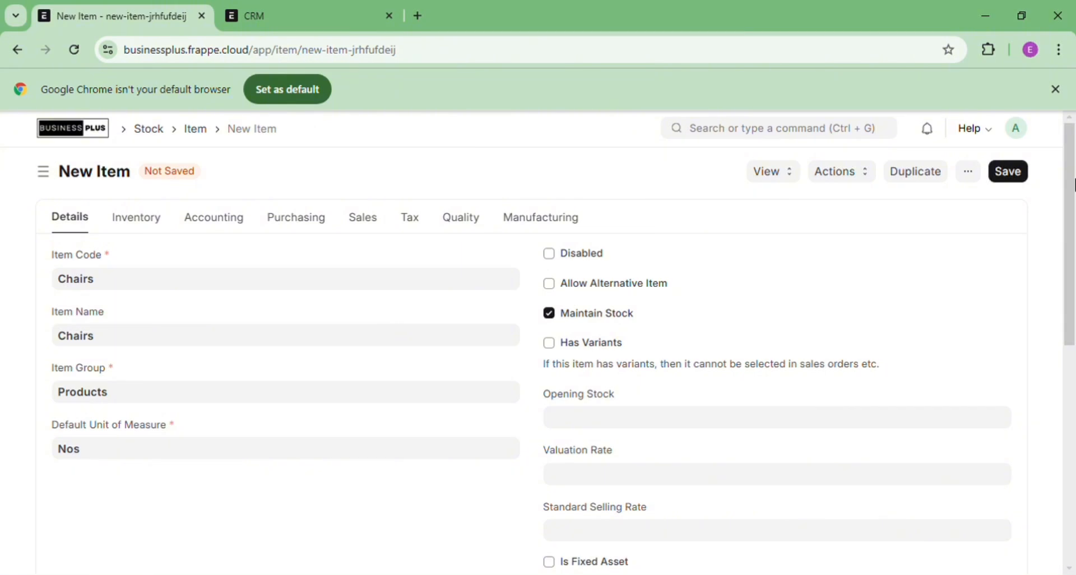
pyautogui.click(1013, 179)
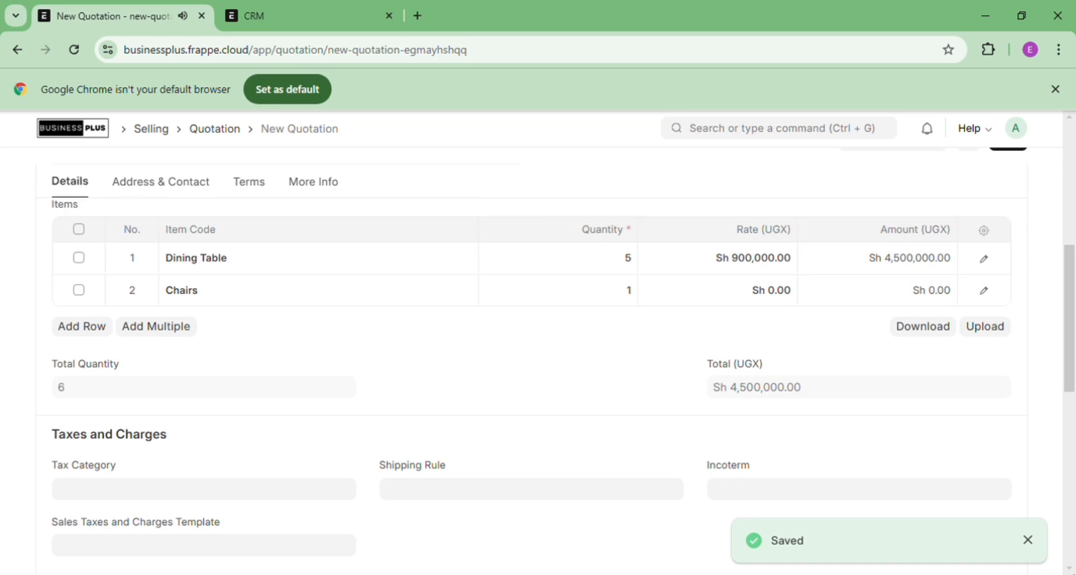
# Set the Chairs line to rate 600,000.00 and quantity 6, a 3,600,000.00 line total
pyautogui.click(1071, 568)
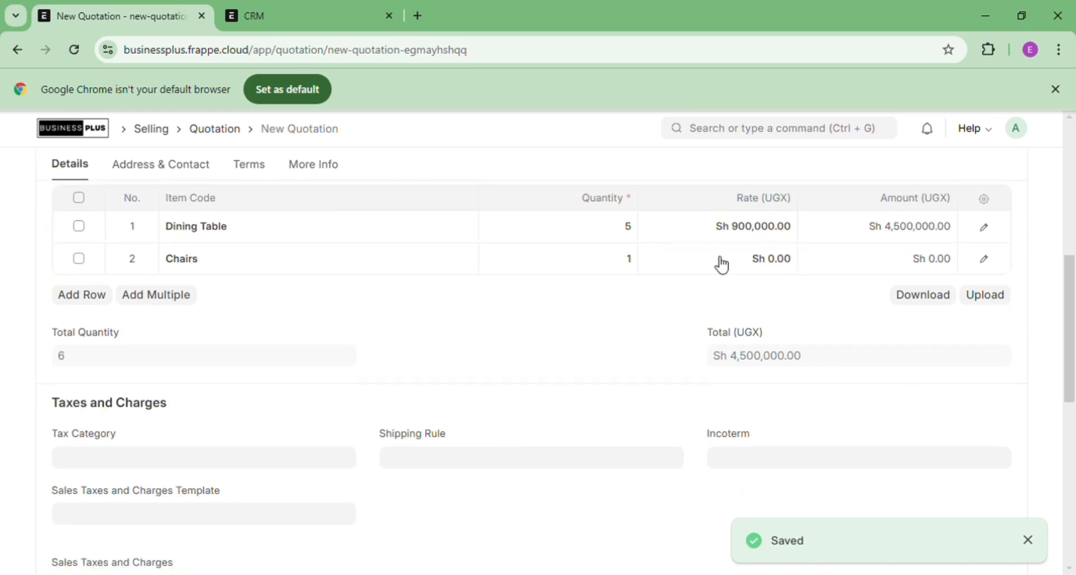
pyautogui.click(751, 268)
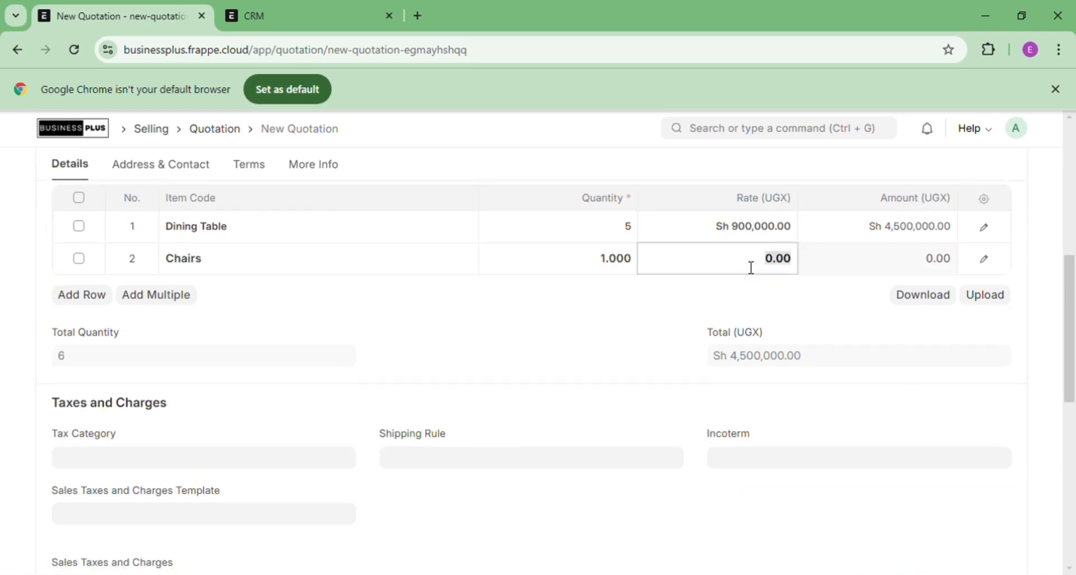
pyautogui.write('600,00')
pyautogui.click(614, 270)
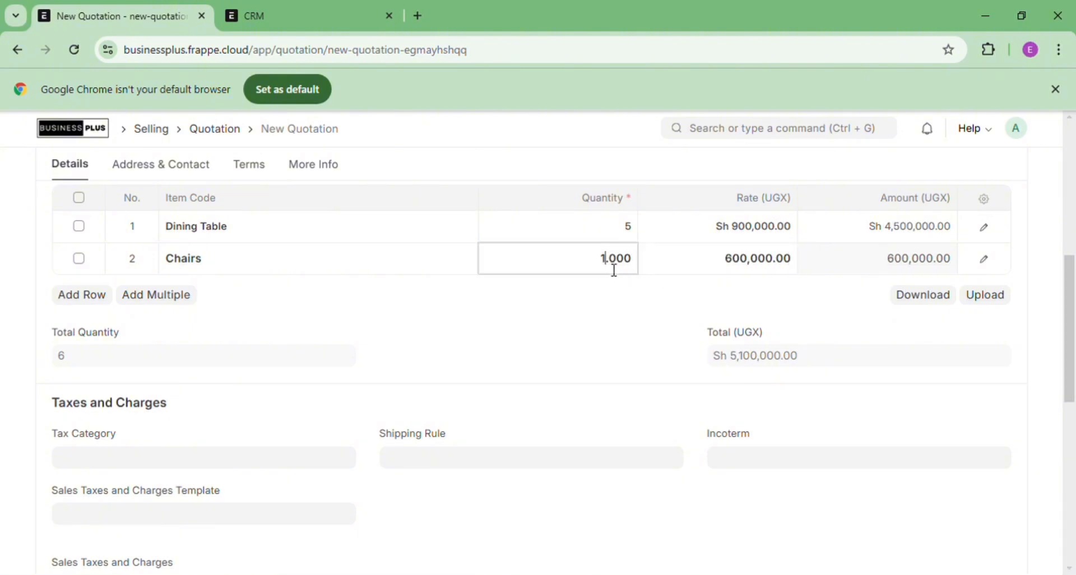
pyautogui.doubleClick(614, 270)
pyautogui.write('6')
pyautogui.click(1064, 355)
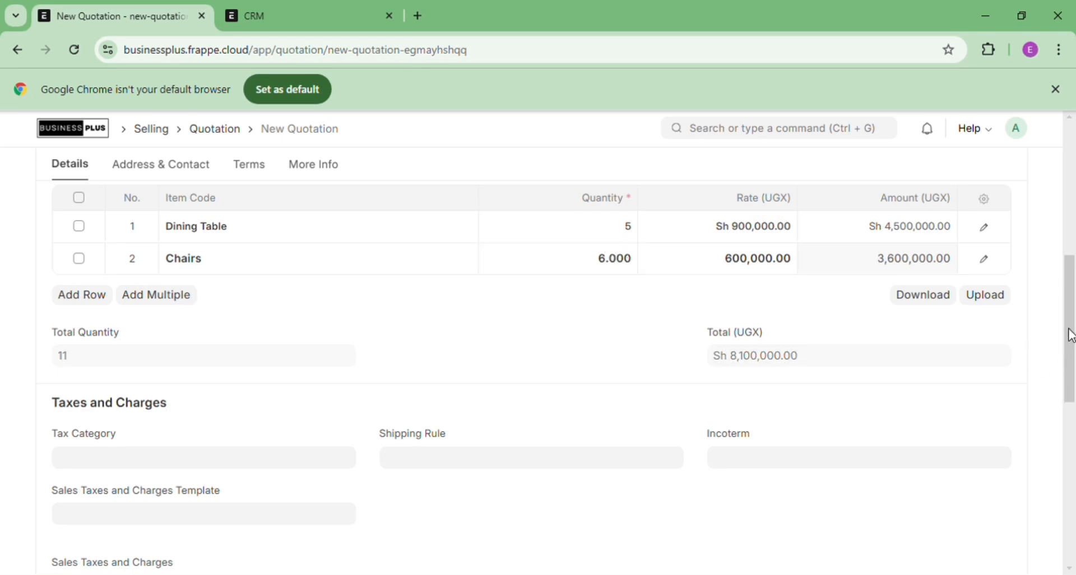
pyautogui.moveTo(1071, 336); pyautogui.dragTo(1071, 183)
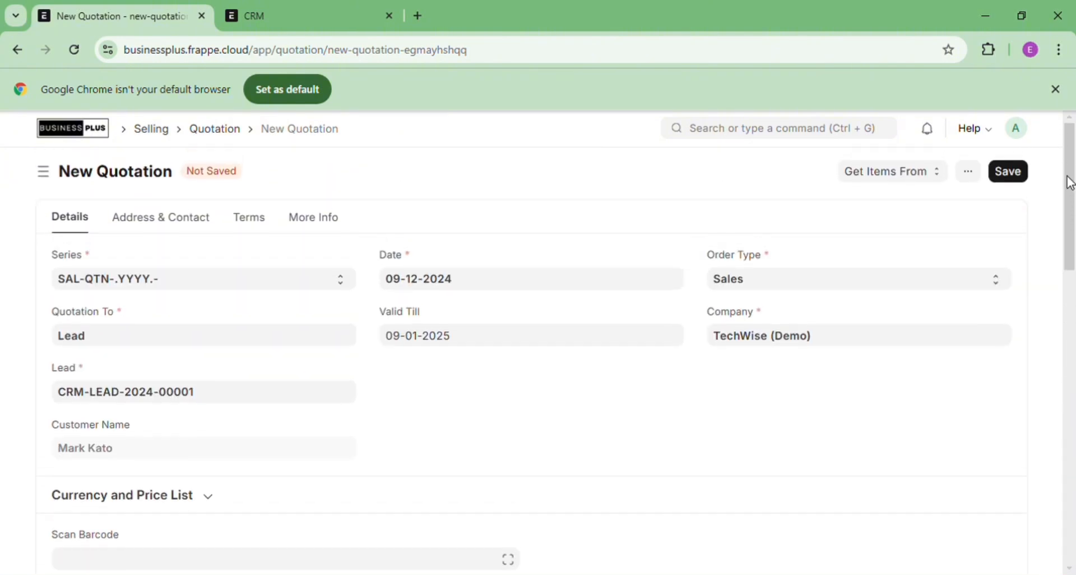
# Save quotation SAL-QTN-2024-00004 and confirm submitting it
pyautogui.click(1014, 176)
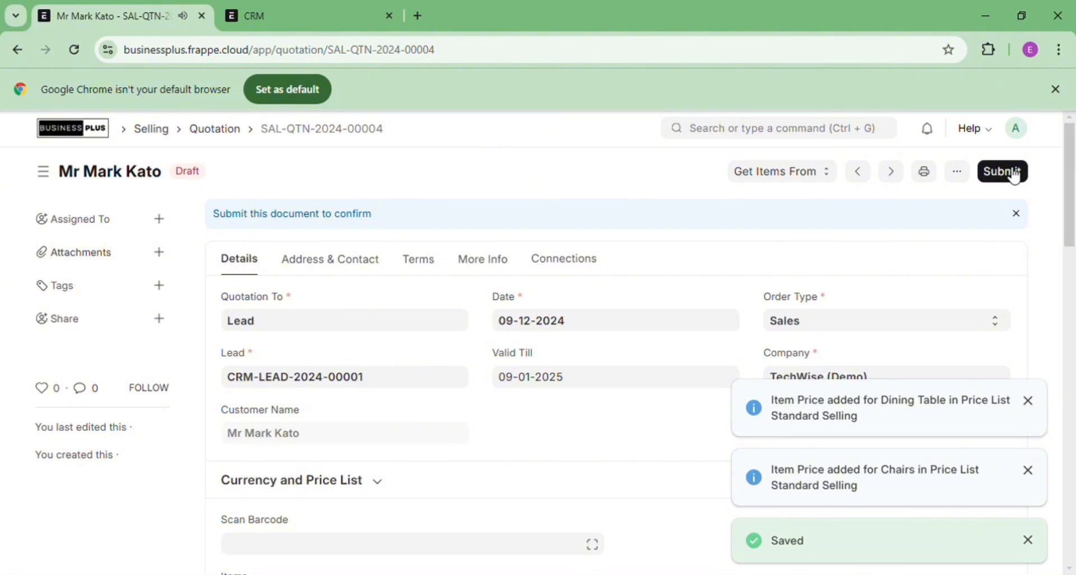
pyautogui.click(1015, 175)
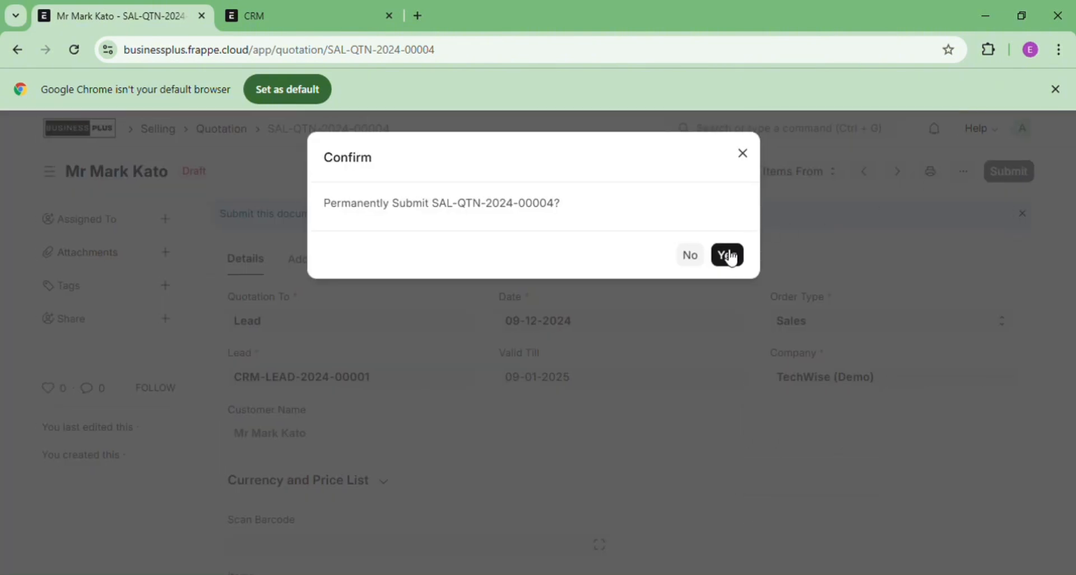
pyautogui.click(729, 256)
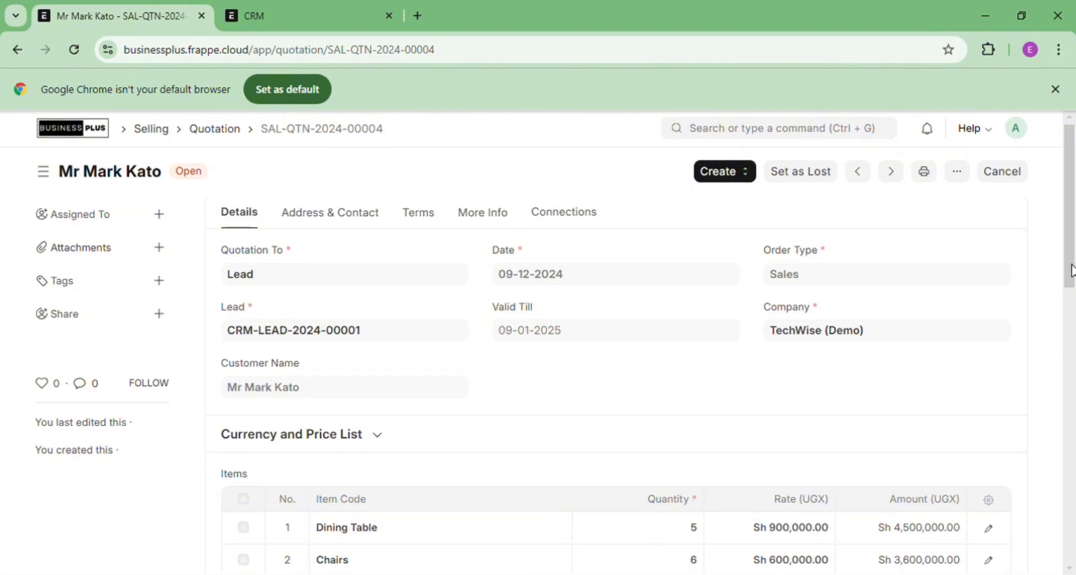
pyautogui.moveTo(1073, 264); pyautogui.dragTo(1073, 213)
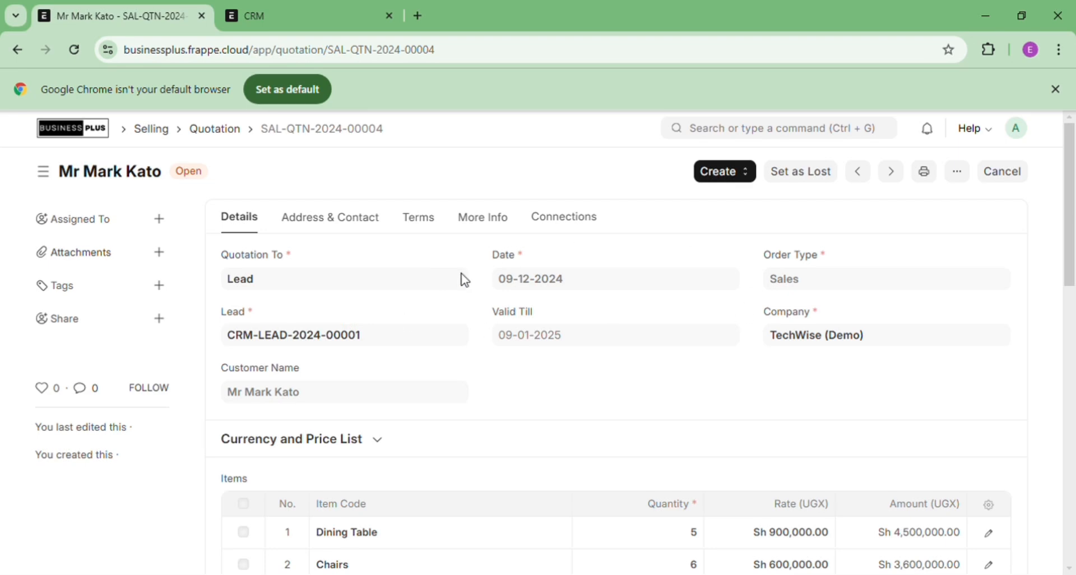
# Create a sales order from the quotation with today's delivery date
pyautogui.click(733, 179)
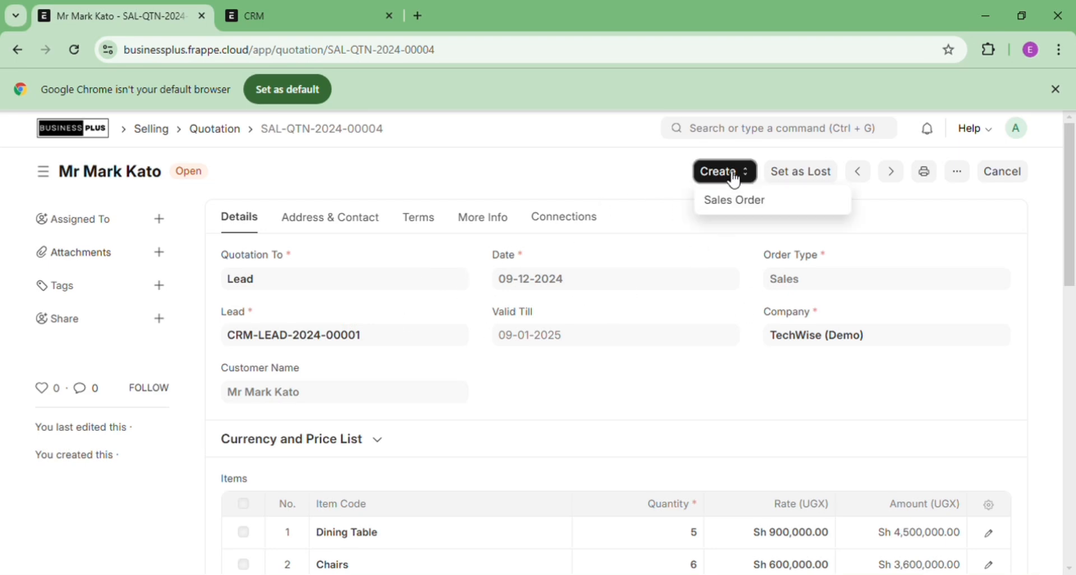
pyautogui.click(749, 207)
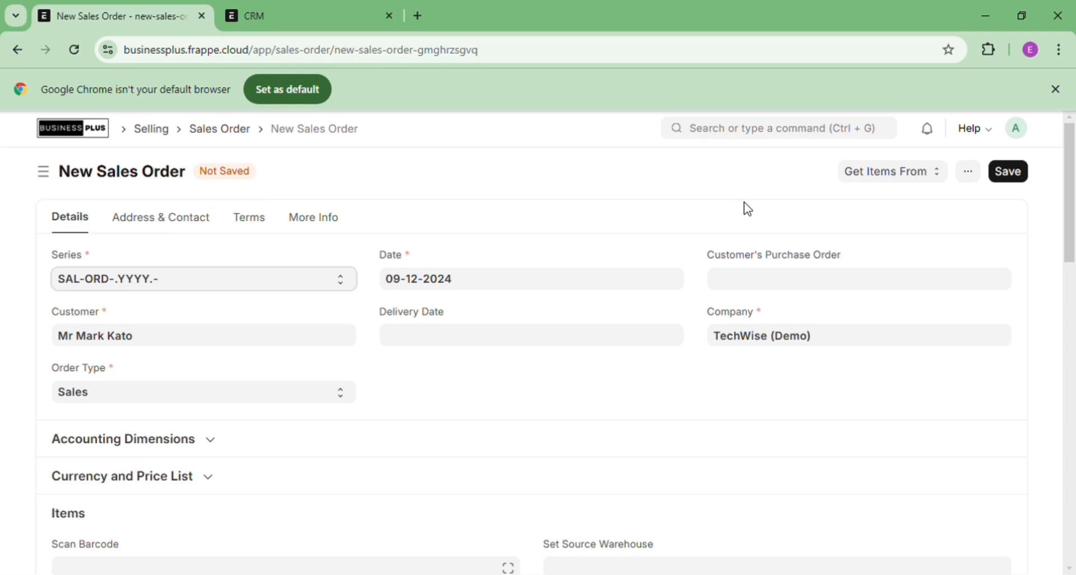
pyautogui.click(428, 344)
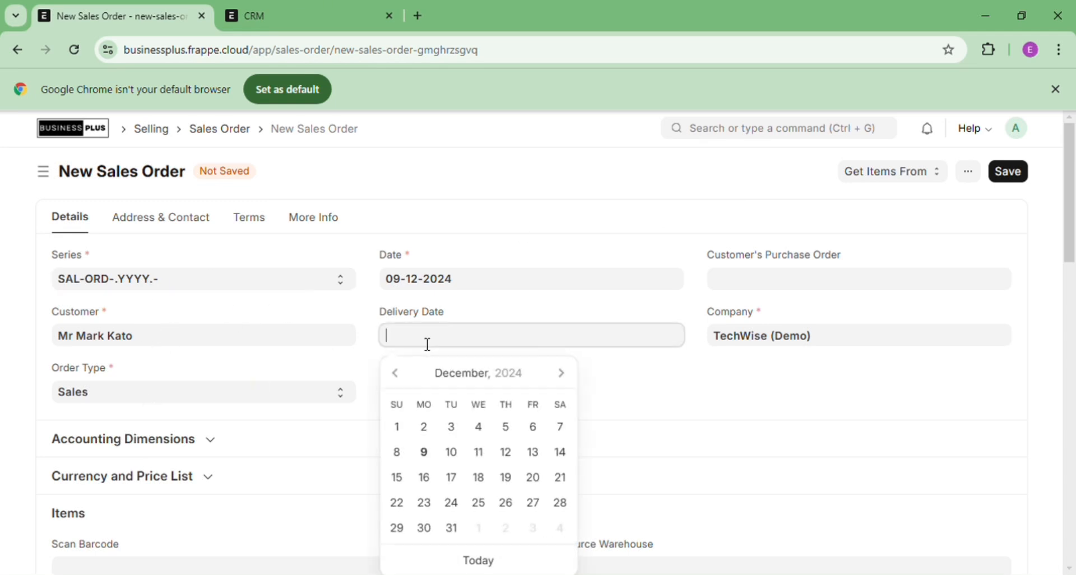
pyautogui.click(490, 563)
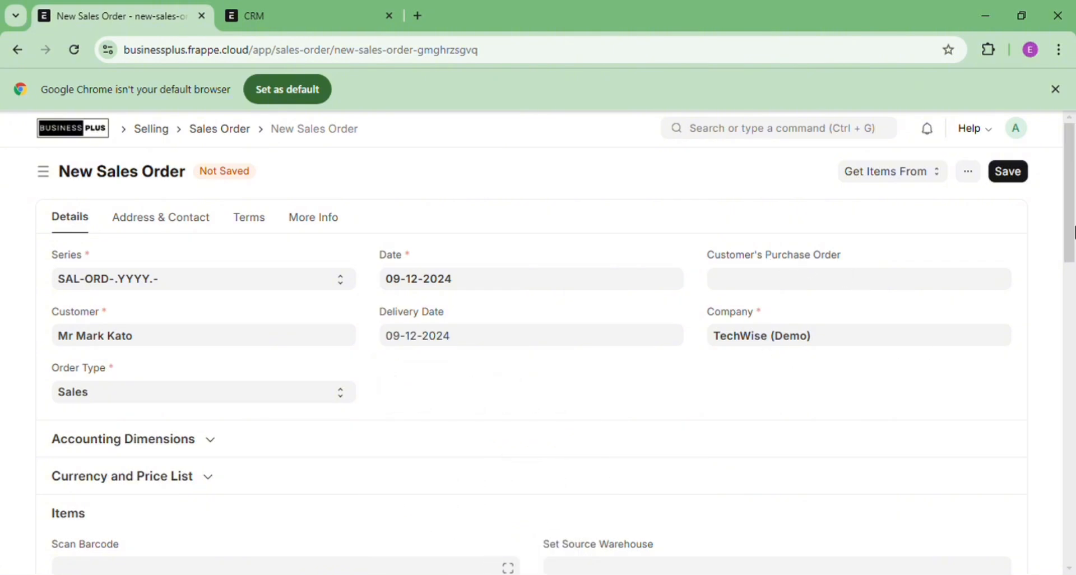
pyautogui.moveTo(1073, 231)
pyautogui.mouseDown()
pyautogui.moveTo(1073, 505)
pyautogui.moveTo(1074, 221)
pyautogui.mouseUp()
# Set the source warehouse to Stores - TD after saving warns it is missing
pyautogui.click(1010, 176)
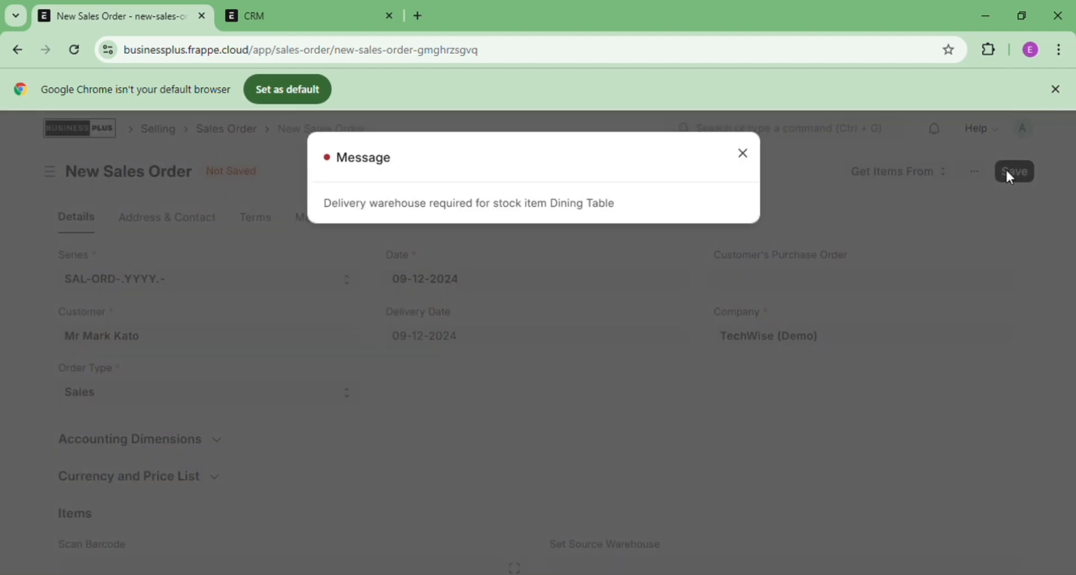
pyautogui.click(744, 155)
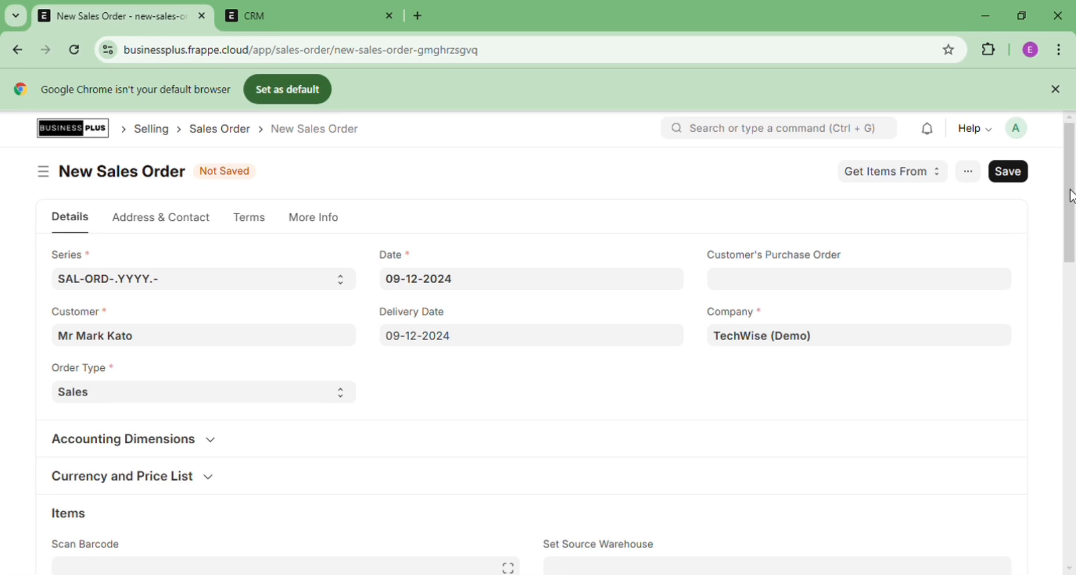
pyautogui.moveTo(1072, 196); pyautogui.dragTo(1073, 260)
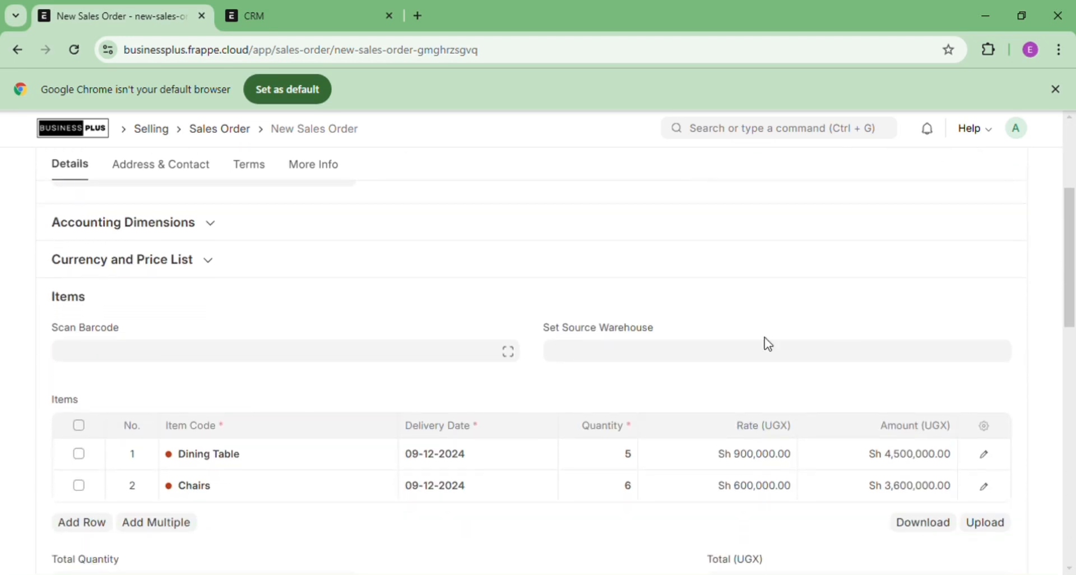
pyautogui.click(650, 359)
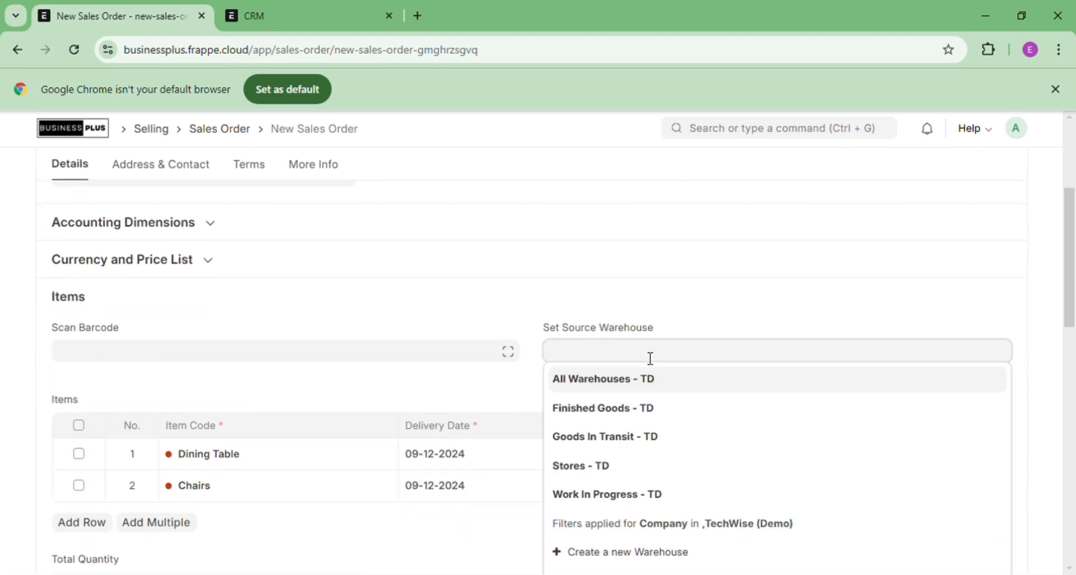
pyautogui.click(598, 474)
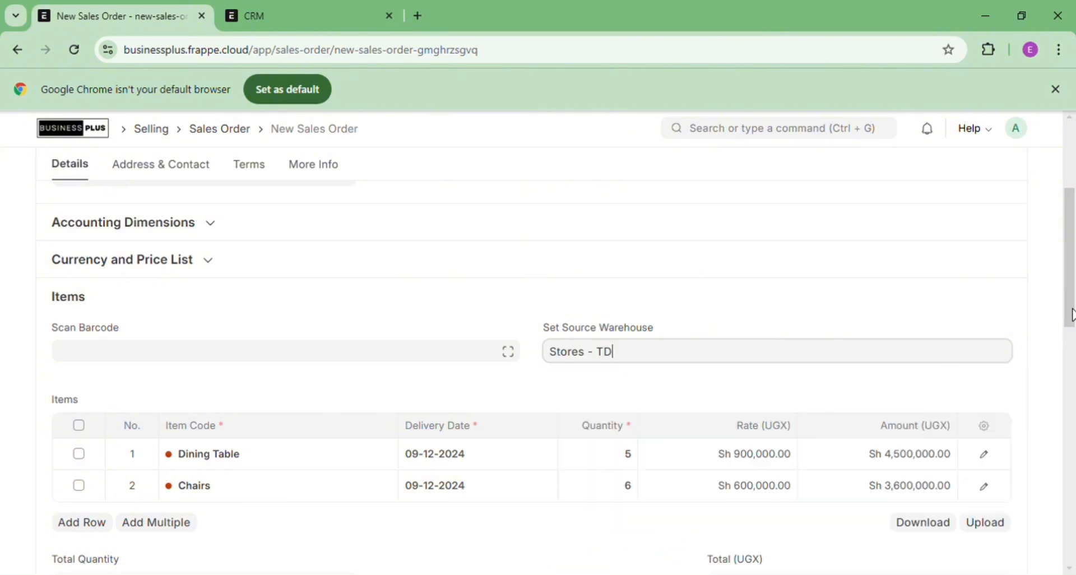
pyautogui.moveTo(1073, 315); pyautogui.dragTo(1074, 210)
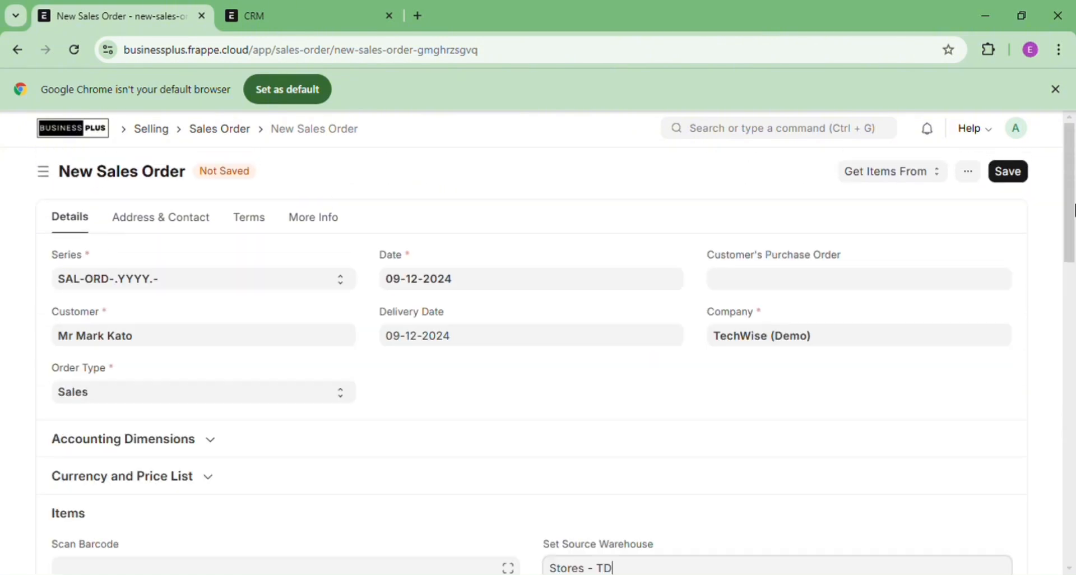
# Save and submit sales order SAL-ORD-2024-00011, confirming the submission
pyautogui.click(1010, 177)
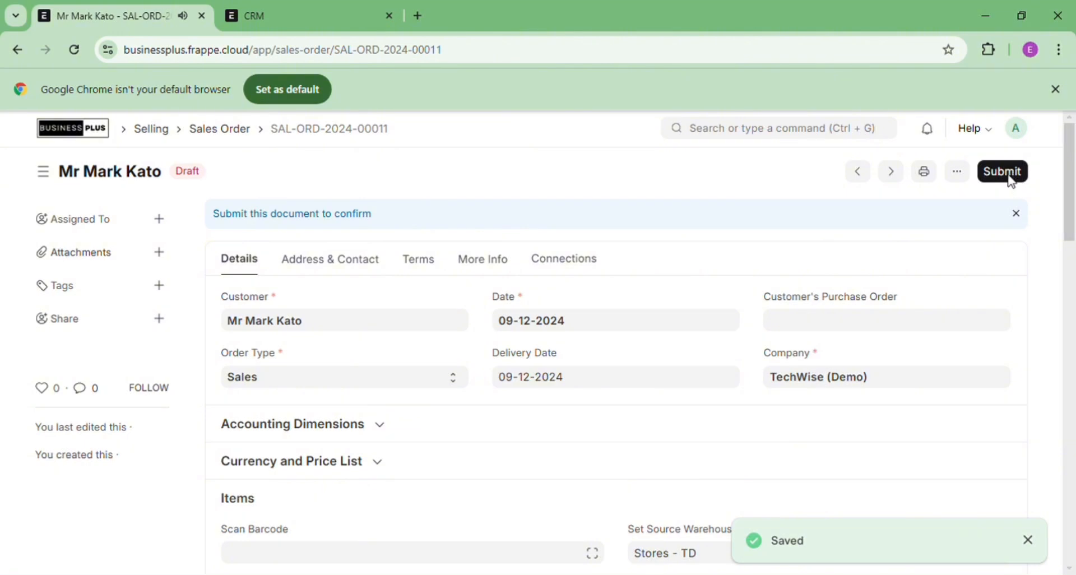
pyautogui.click(1008, 174)
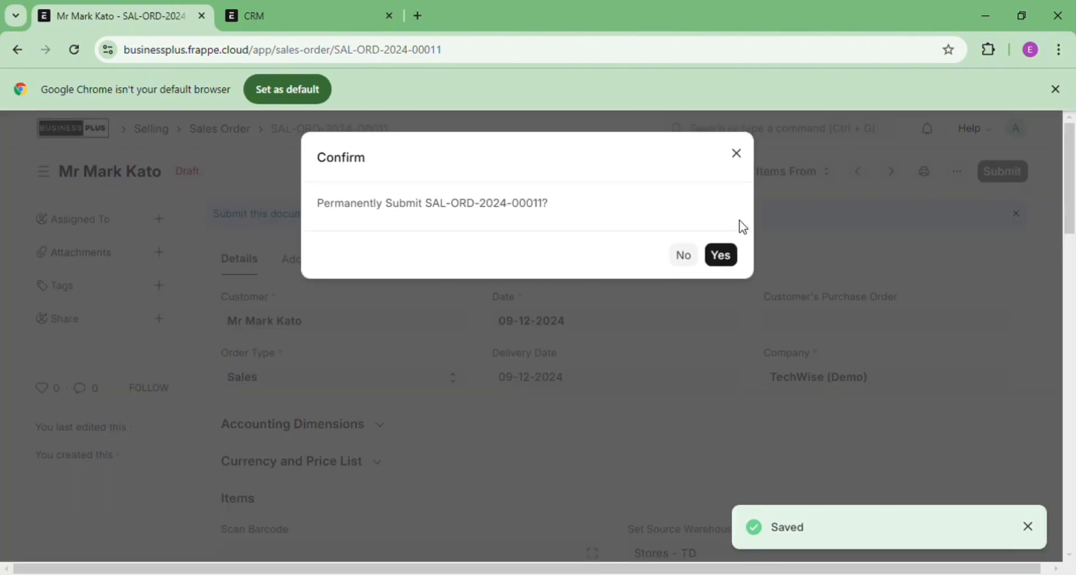
pyautogui.click(731, 255)
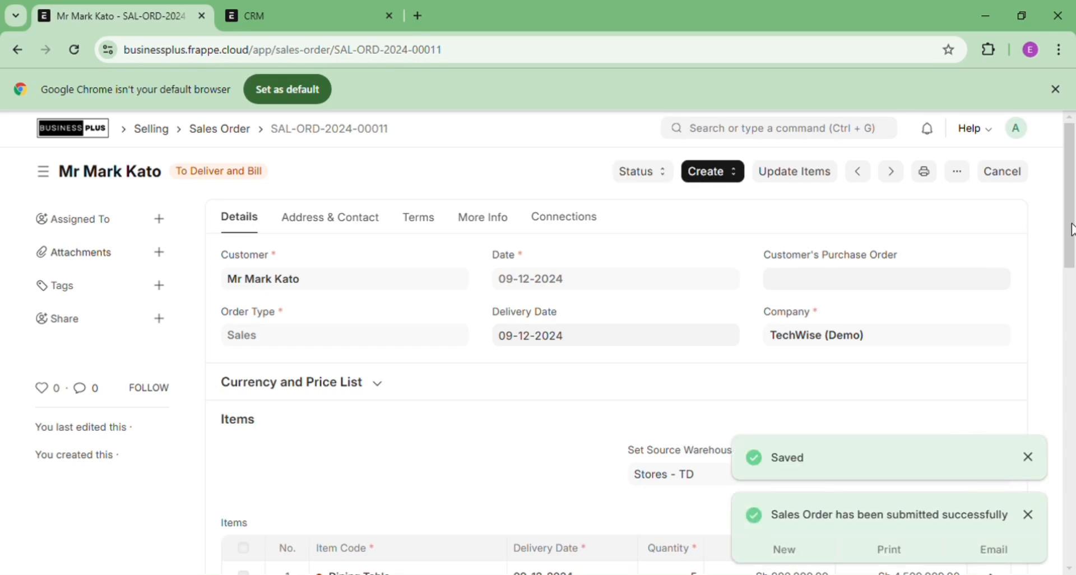
pyautogui.moveTo(1072, 230); pyautogui.dragTo(1074, 153)
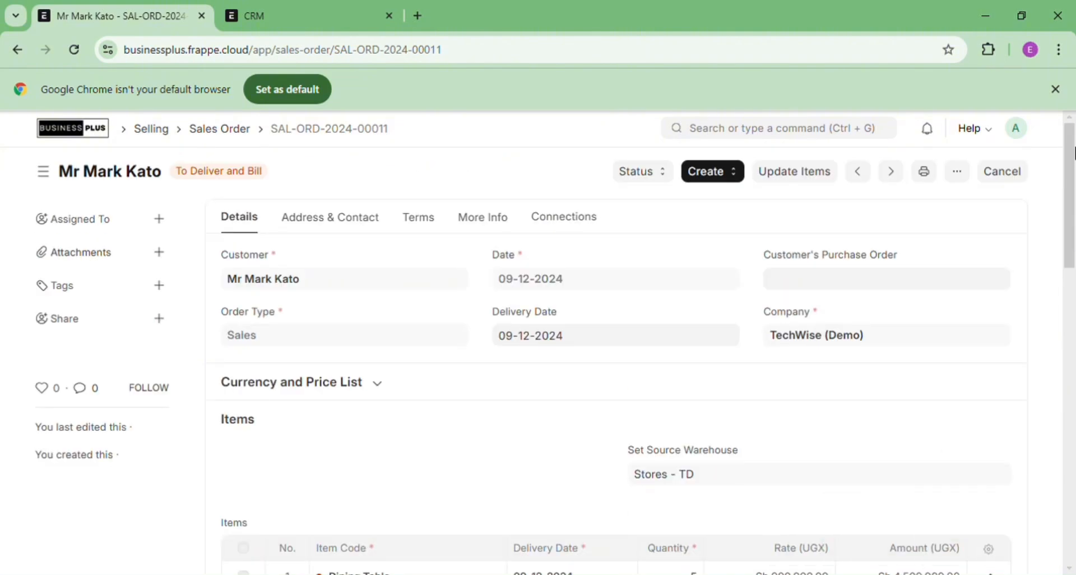
pyautogui.moveTo(287, 200); pyautogui.dragTo(367, 161)
pyautogui.click(399, 158)
# Create a new sales invoice from the sales order
pyautogui.click(713, 183)
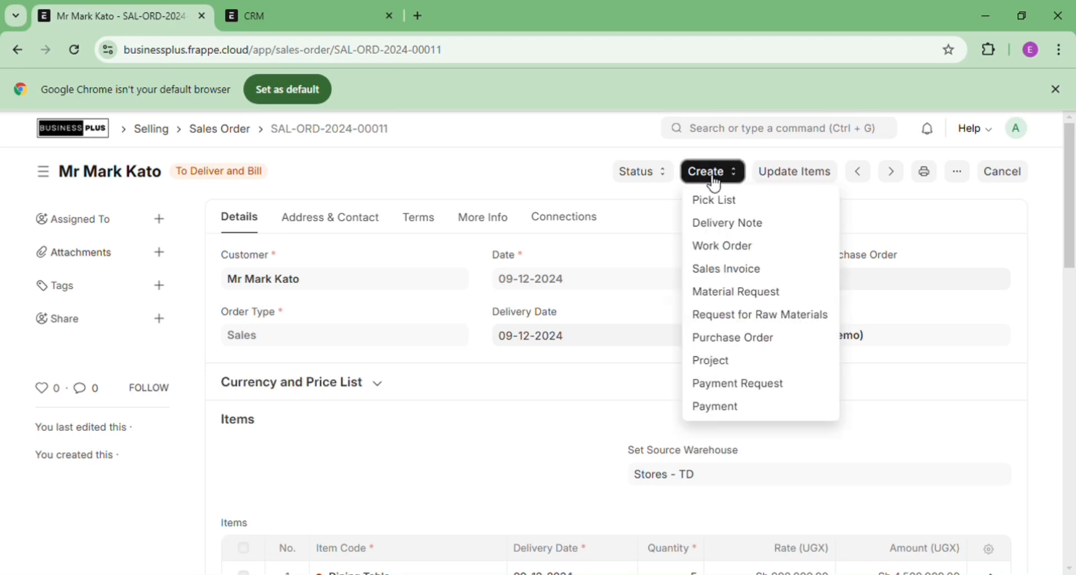
pyautogui.click(732, 271)
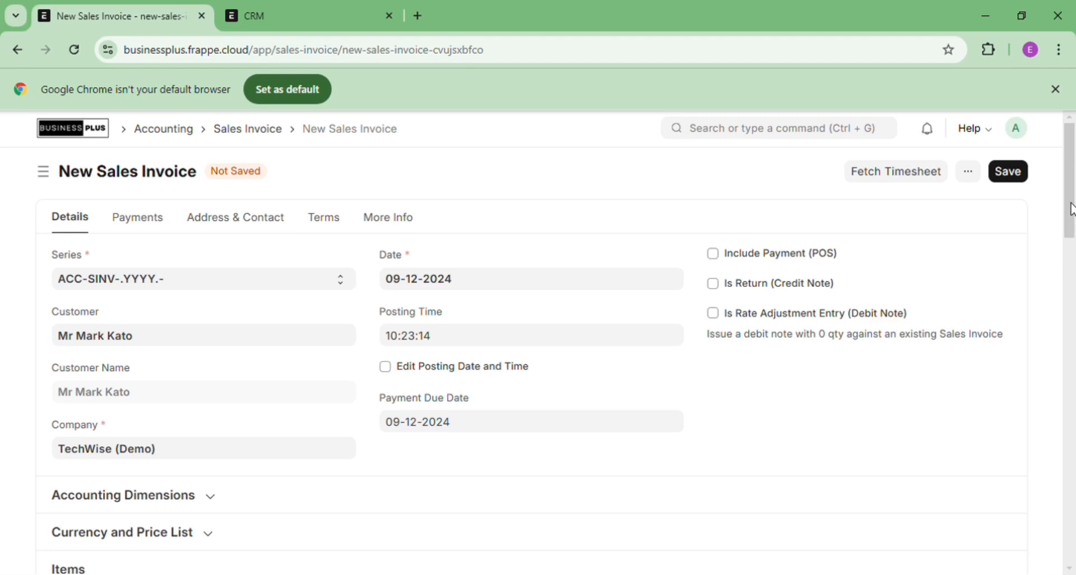
pyautogui.moveTo(1072, 208)
pyautogui.mouseDown()
pyautogui.moveTo(1069, 522)
pyautogui.moveTo(1074, 209)
pyautogui.mouseUp()
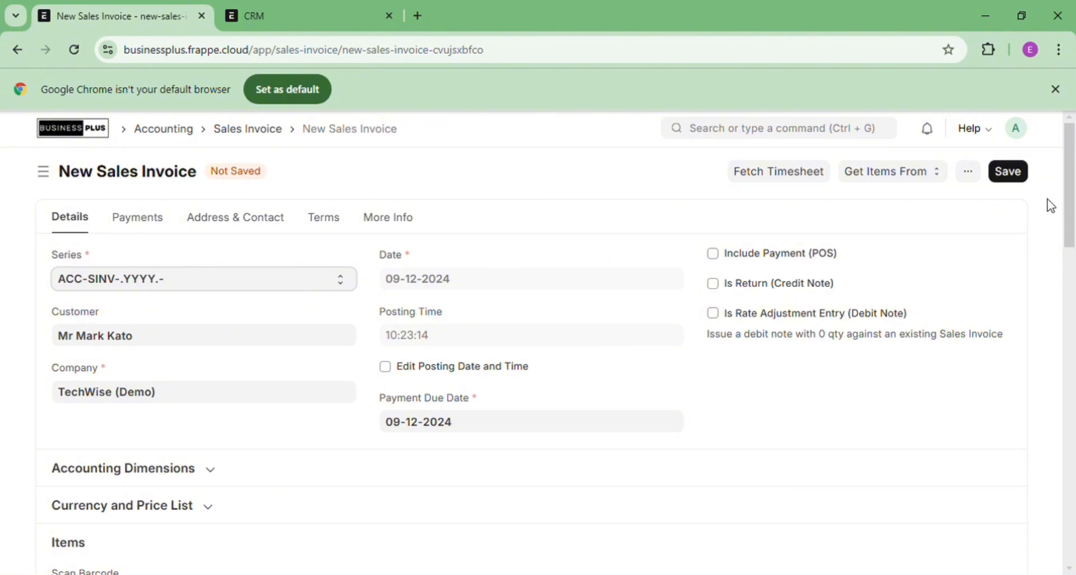
# Save and submit invoice ACC-SINV-2024-00027 for Sh 8,100,000.00, leaving it Unpaid
pyautogui.click(1008, 178)
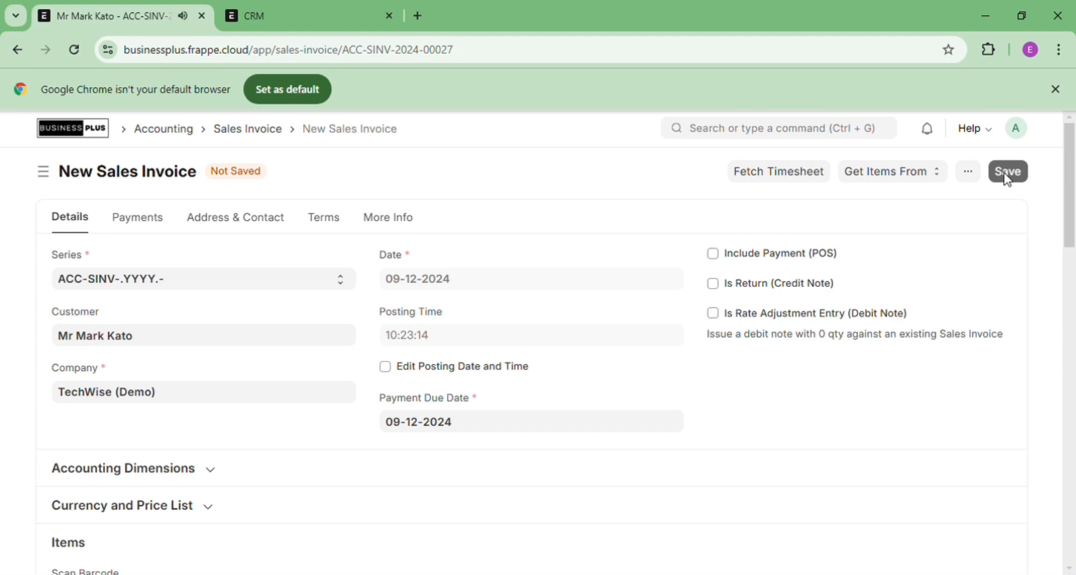
pyautogui.click(1006, 180)
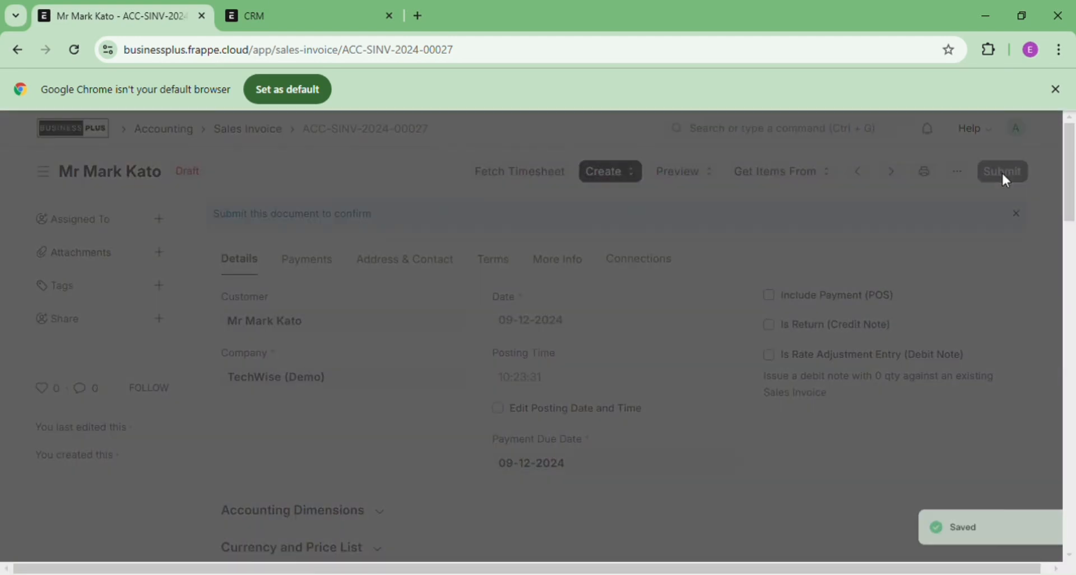
pyautogui.click(1006, 180)
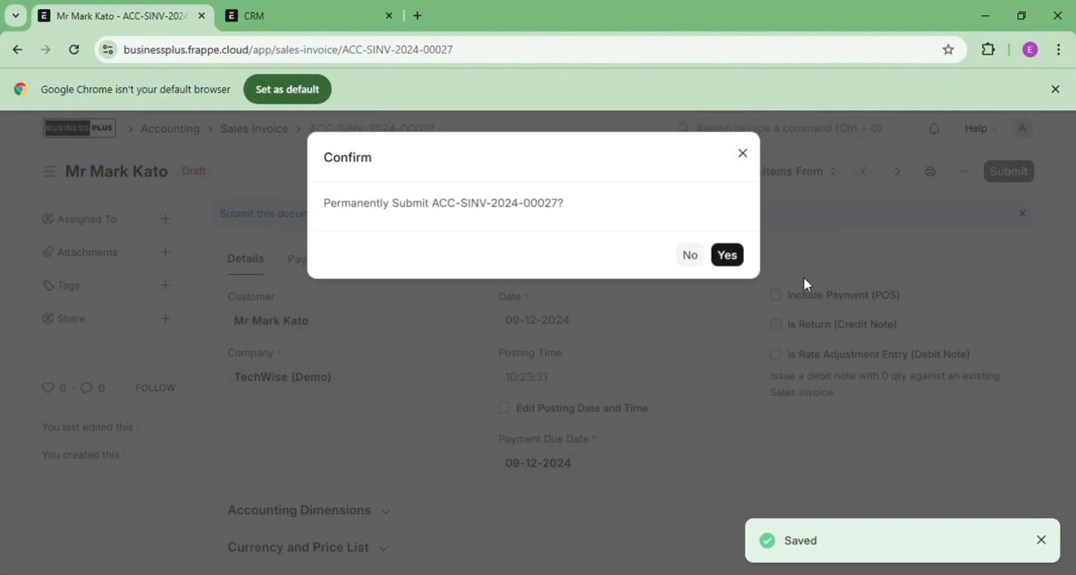
pyautogui.click(737, 259)
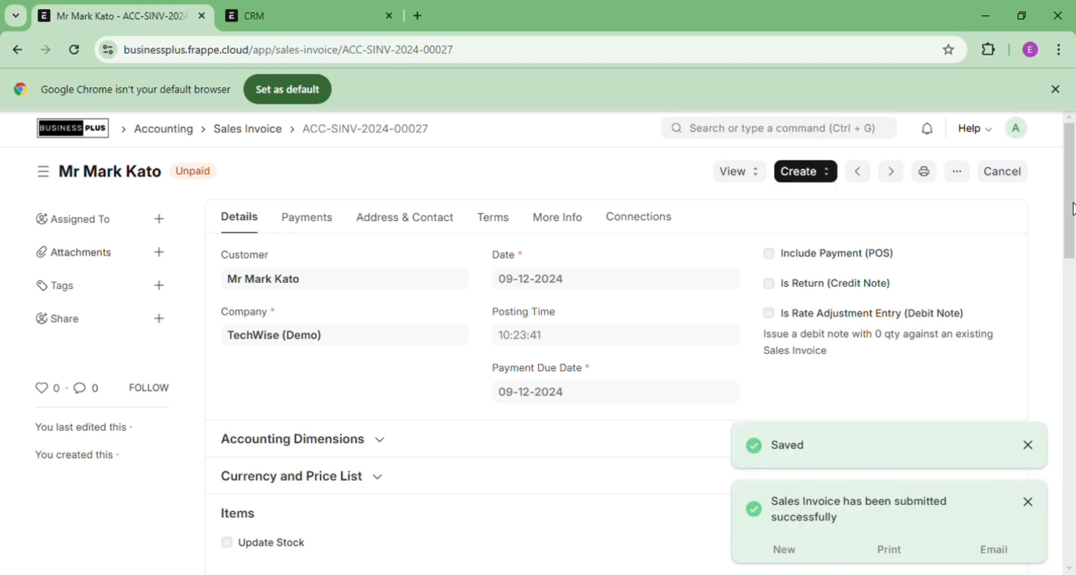
pyautogui.moveTo(1071, 216)
pyautogui.mouseDown()
pyautogui.moveTo(1069, 504)
pyautogui.moveTo(1073, 202)
pyautogui.mouseUp()
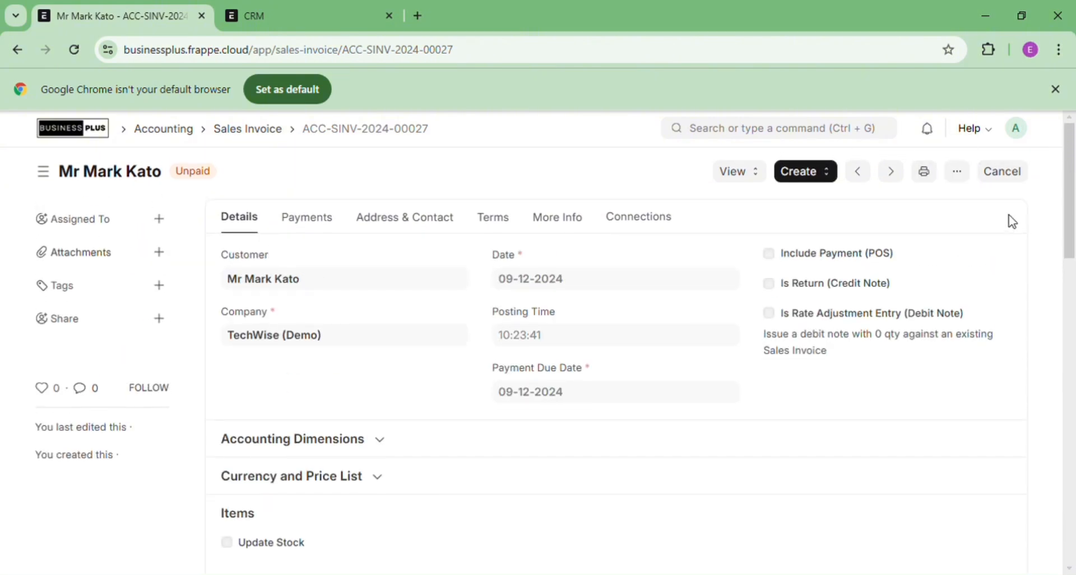
# Start a payment entry against the invoice with Cash as the mode of payment
pyautogui.click(809, 179)
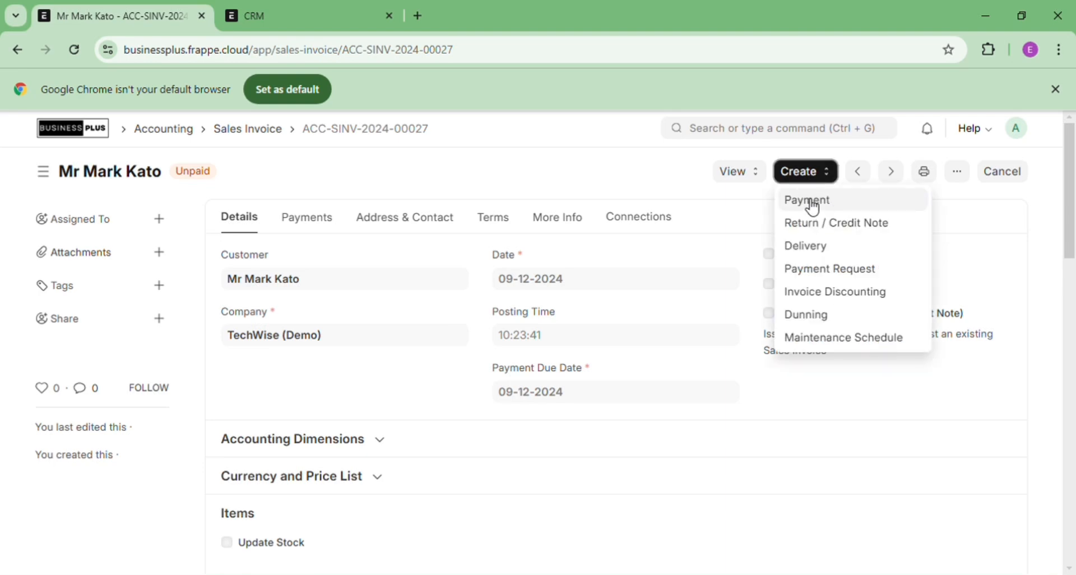
pyautogui.click(810, 201)
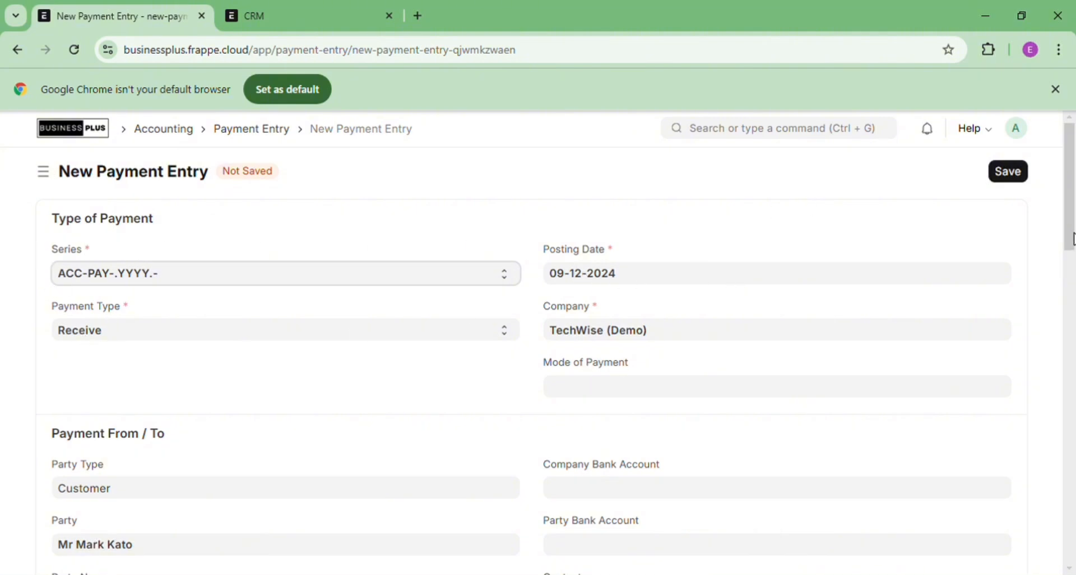
pyautogui.moveTo(1074, 245); pyautogui.dragTo(1074, 423)
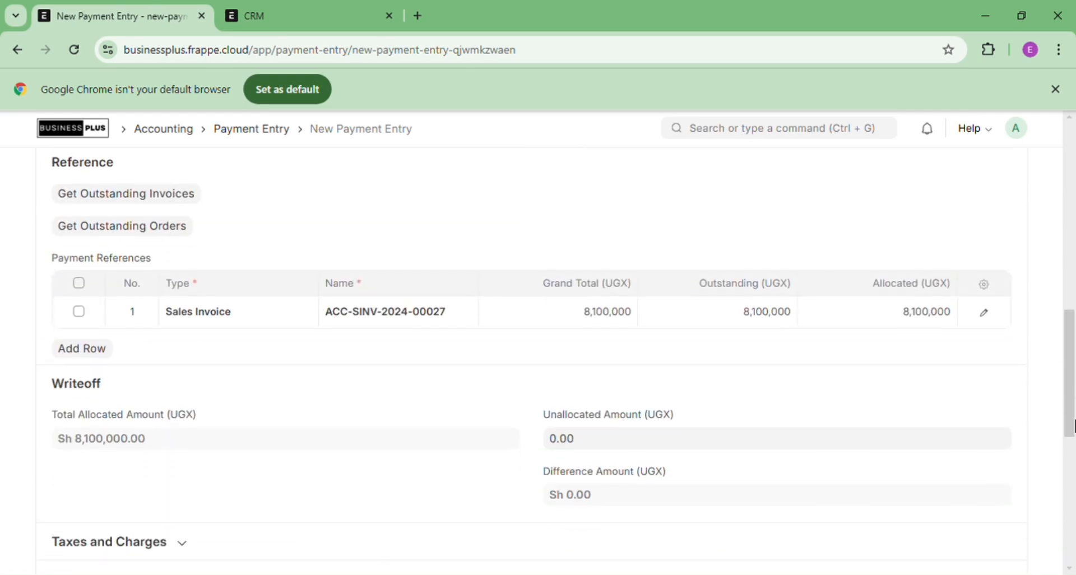
pyautogui.moveTo(1074, 331); pyautogui.dragTo(1074, 165)
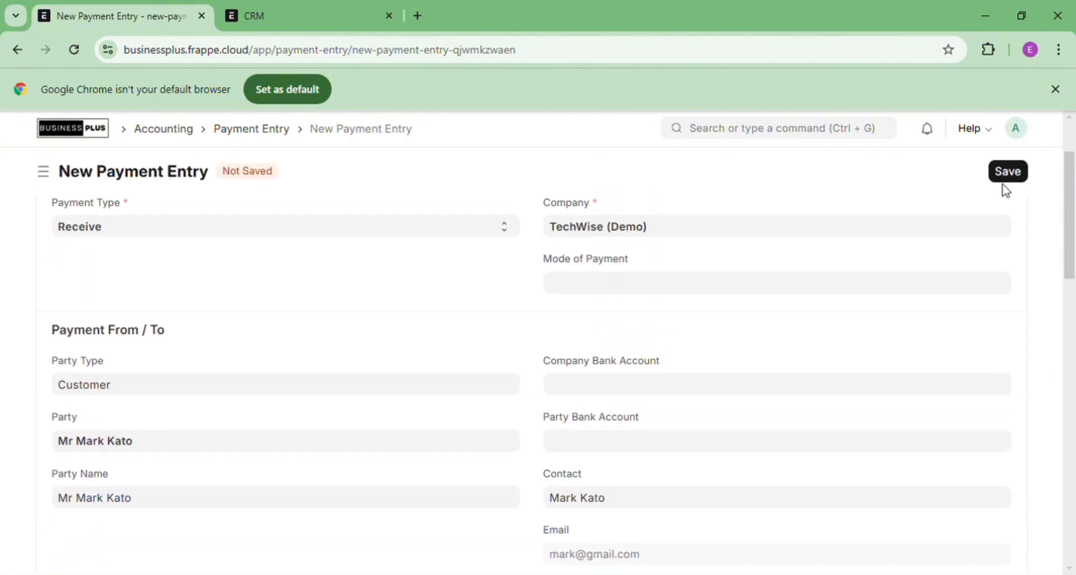
pyautogui.click(634, 290)
pyautogui.write('cash')
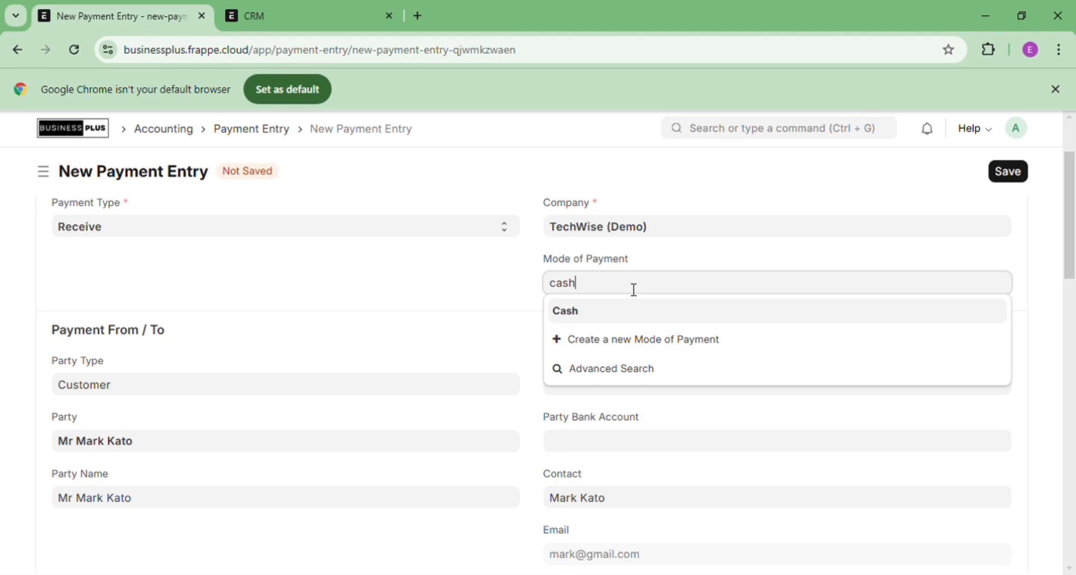
pyautogui.click(597, 308)
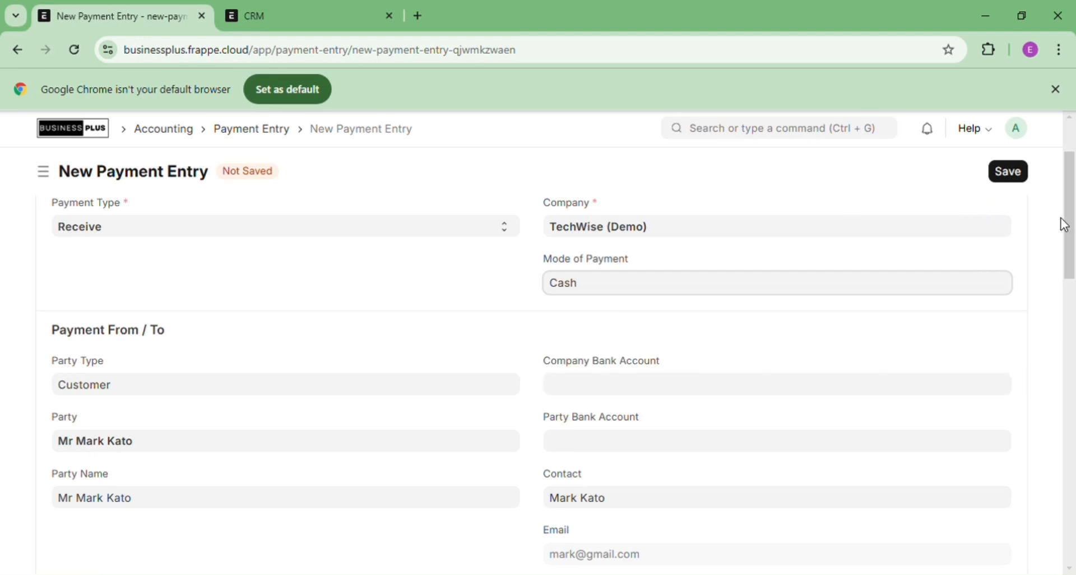
# Save and submit payment entry ACC-PAY-2024-00034, confirming the submission
pyautogui.scroll(2, 1069, 224)
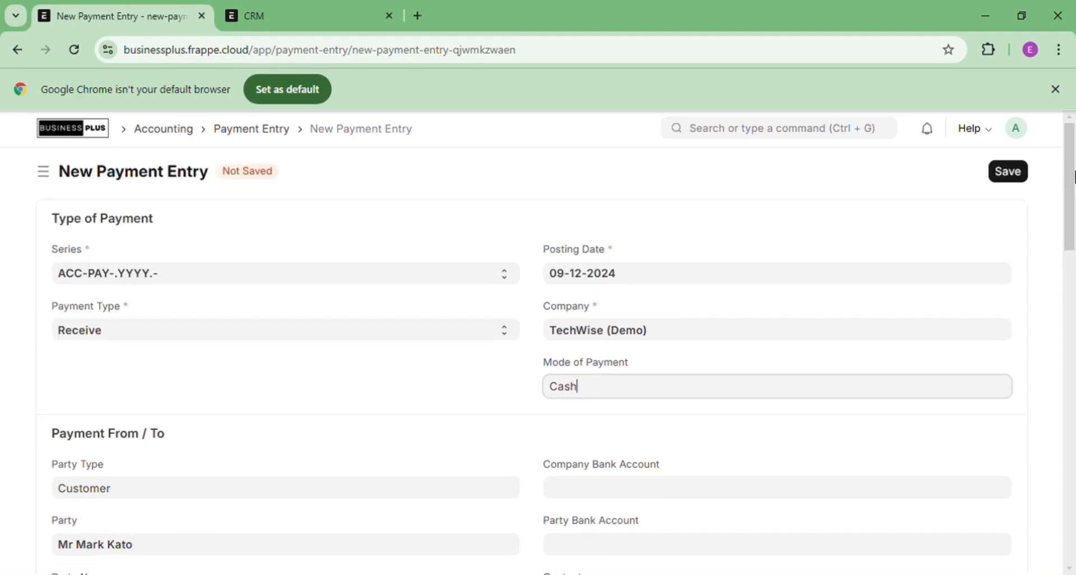
pyautogui.click(1012, 176)
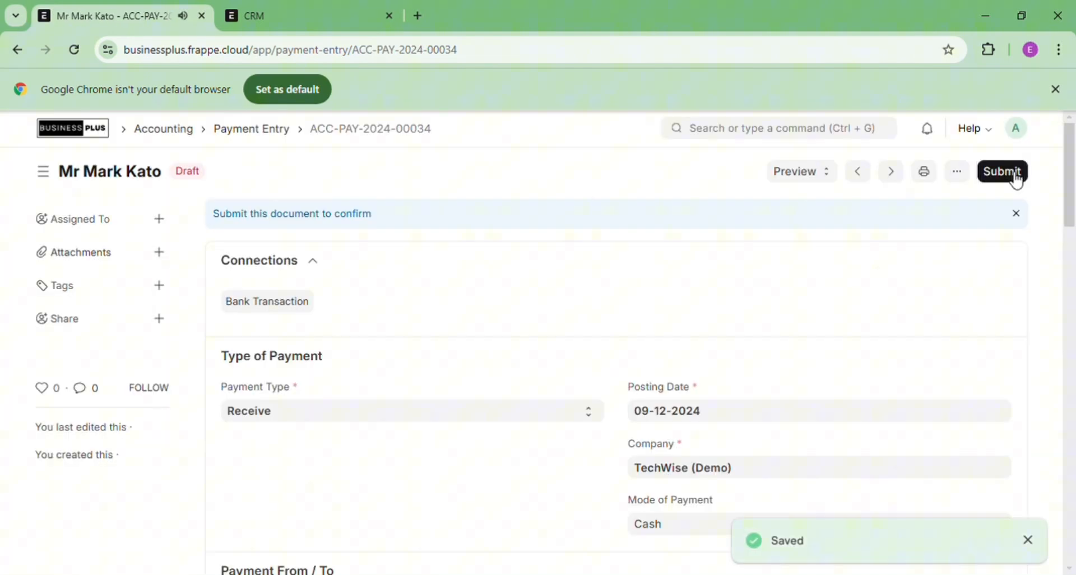
pyautogui.click(1012, 175)
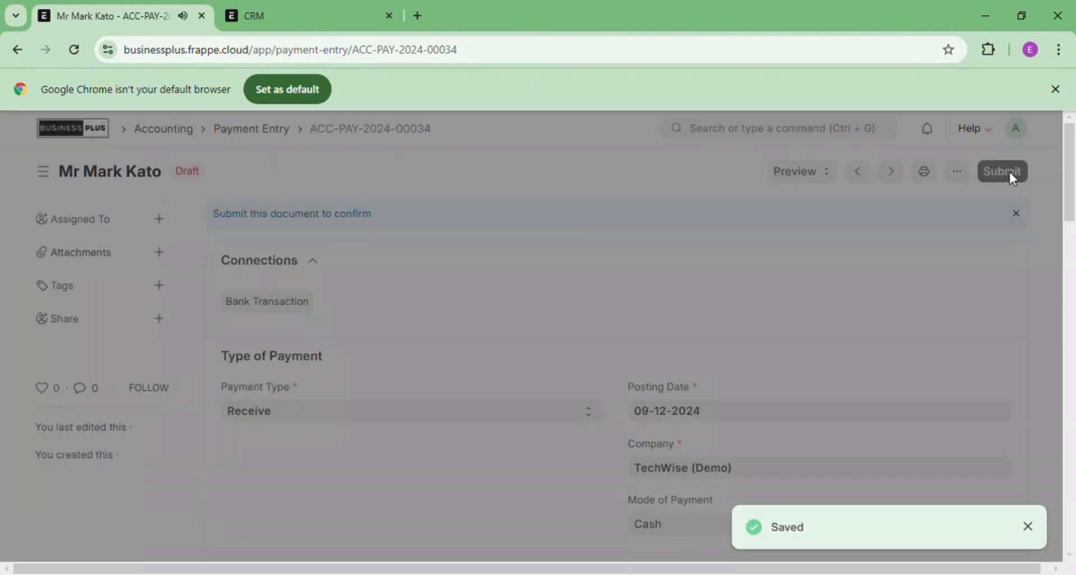
pyautogui.click(723, 262)
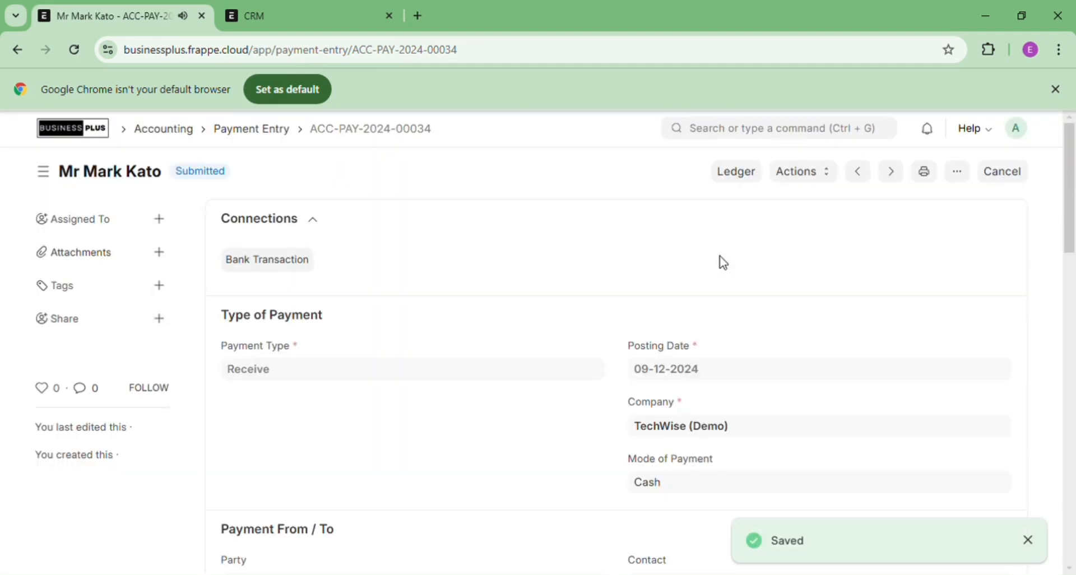
# Search for 'sales invoice' and go to the Sales Invoice List
pyautogui.click(729, 137)
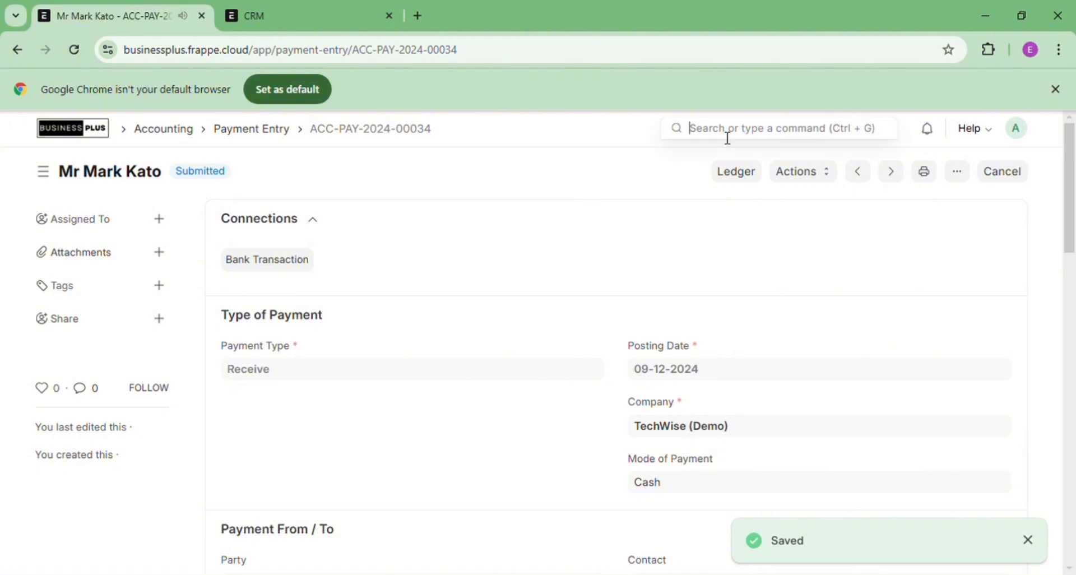
pyautogui.write('sales')
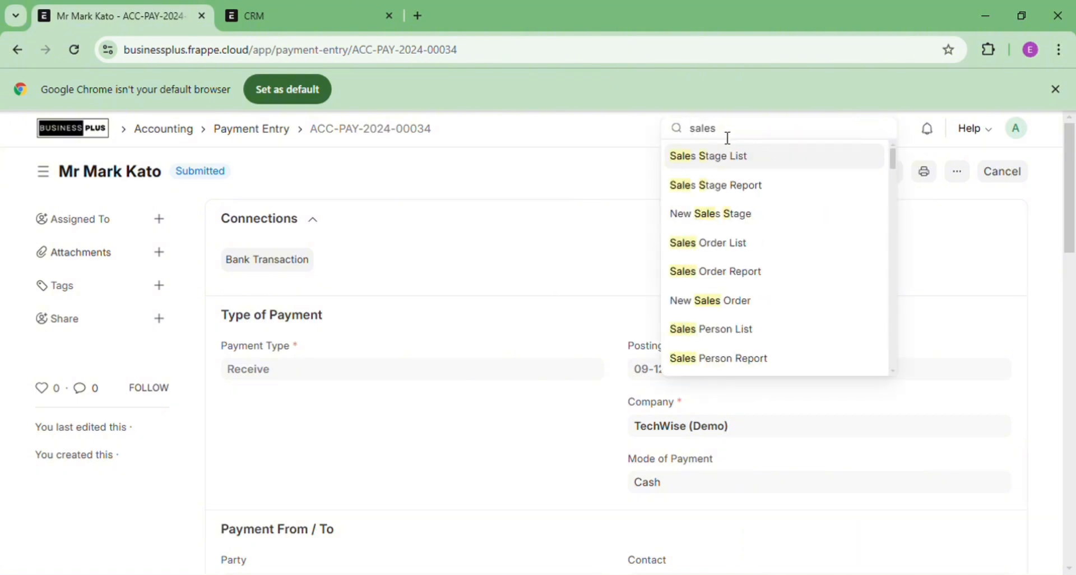
pyautogui.write(' invoice')
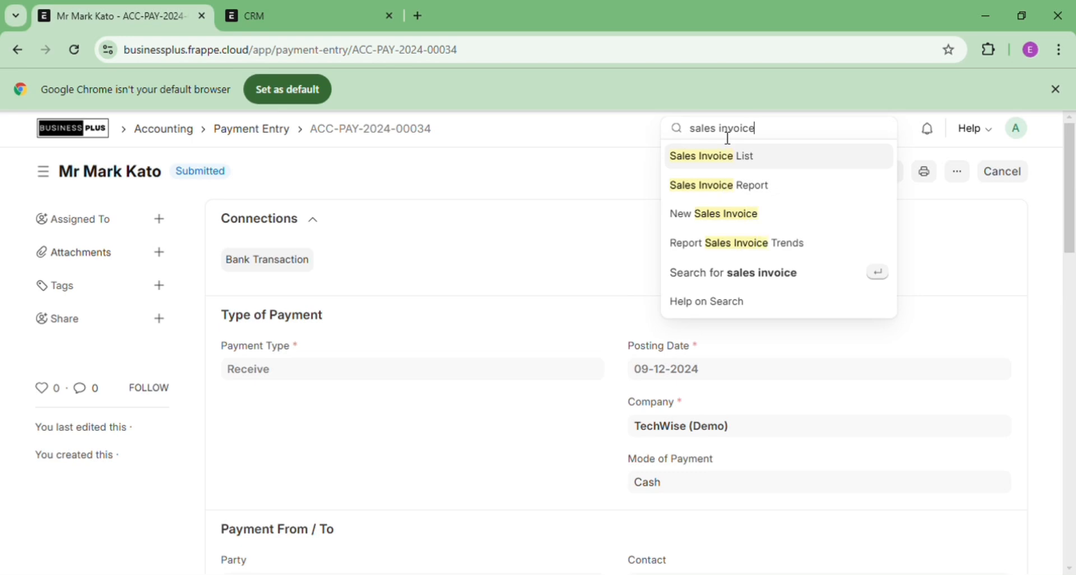
pyautogui.click(749, 162)
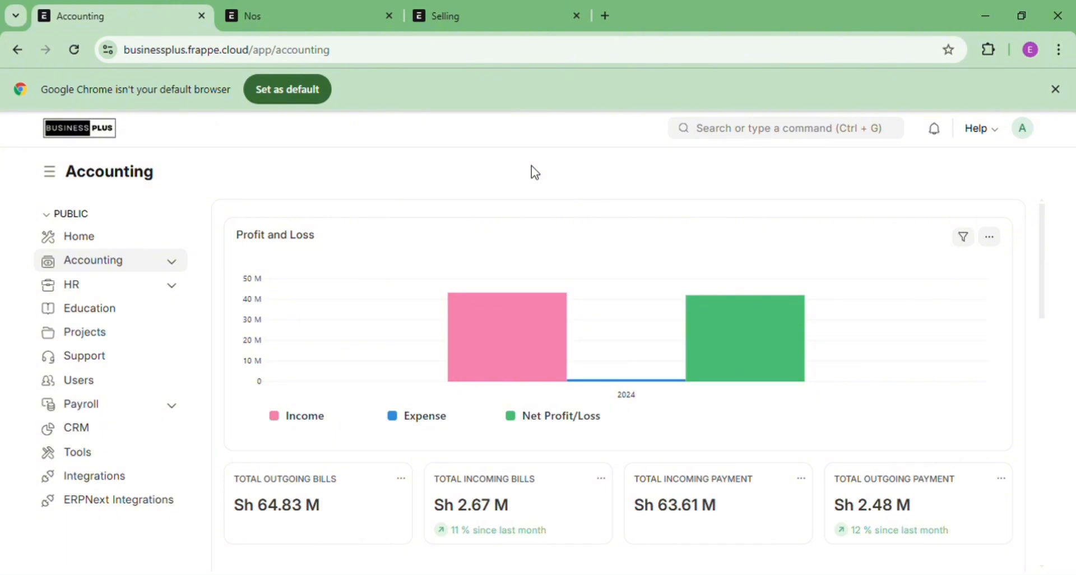
# Start a new POS profile named 'POS Profile Official'
pyautogui.click(748, 132)
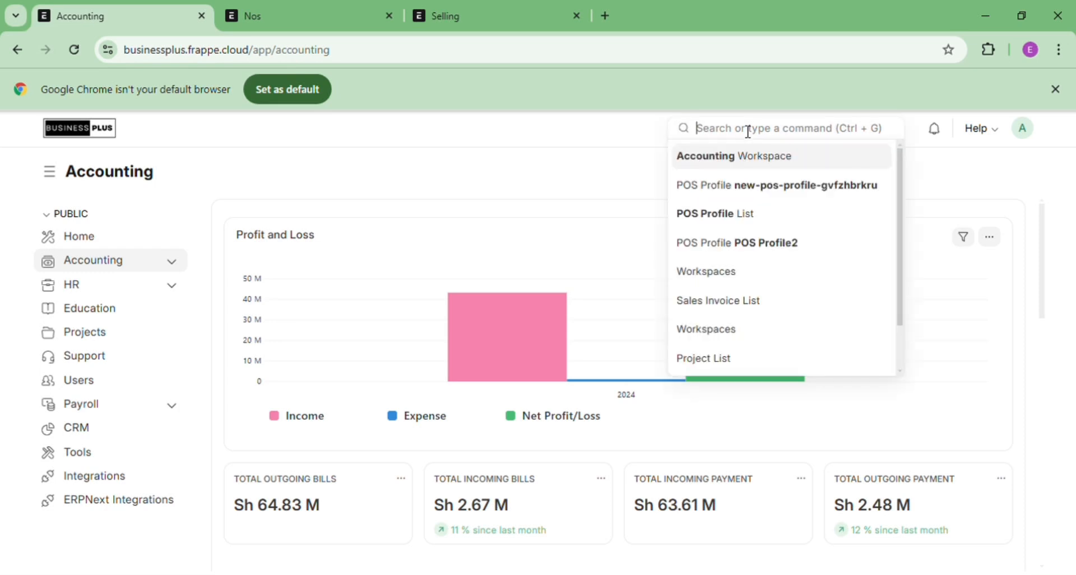
pyautogui.write('pos')
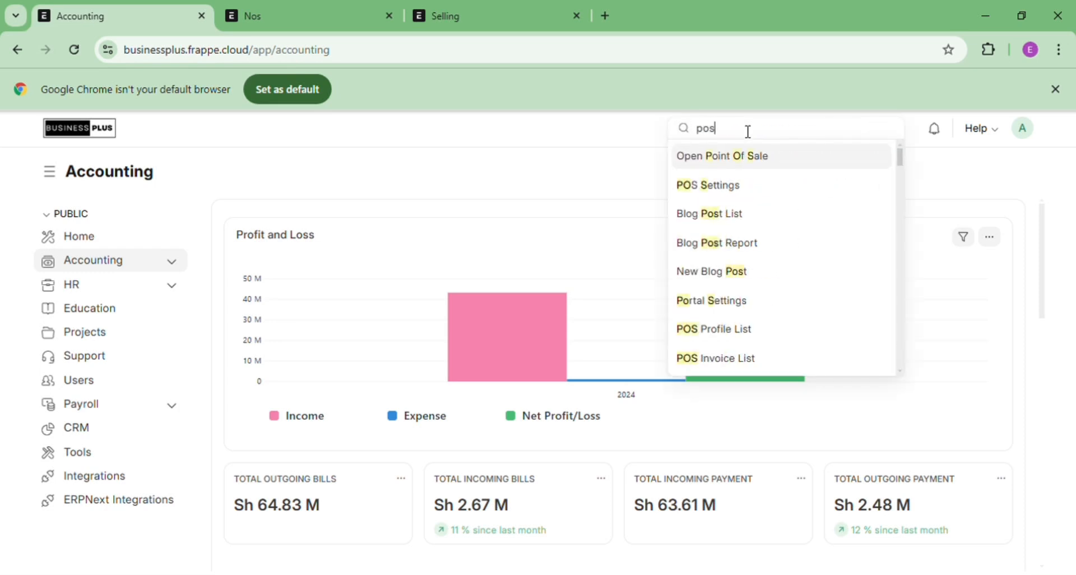
pyautogui.click(720, 331)
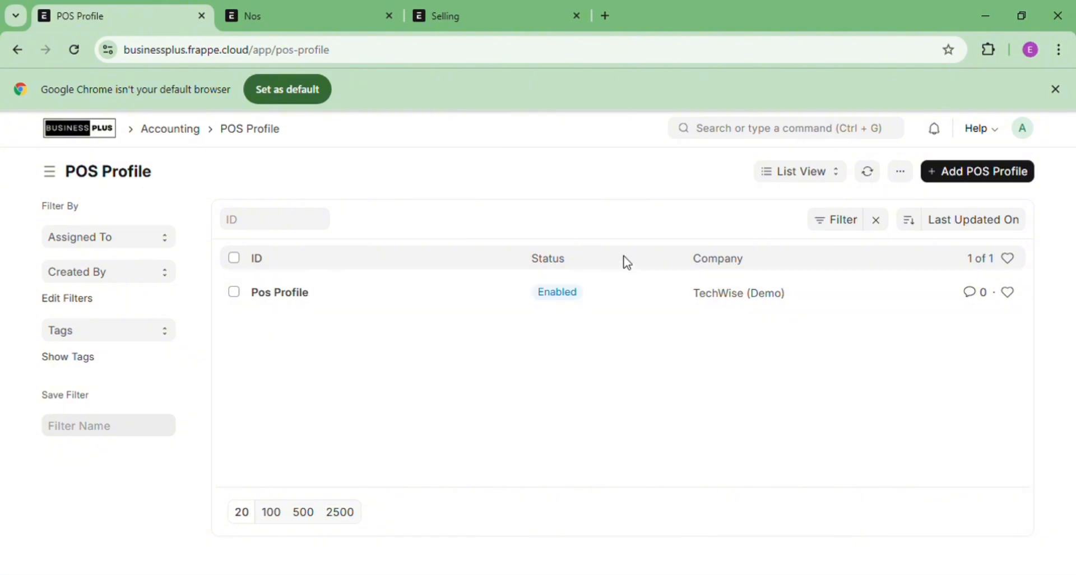
pyautogui.click(985, 173)
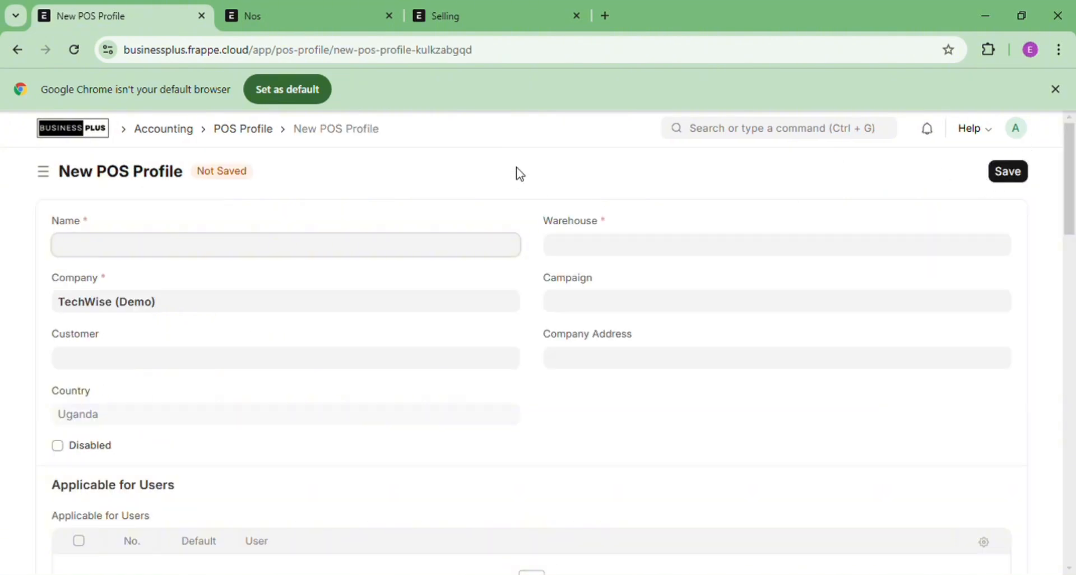
pyautogui.write('POS pROFILE')
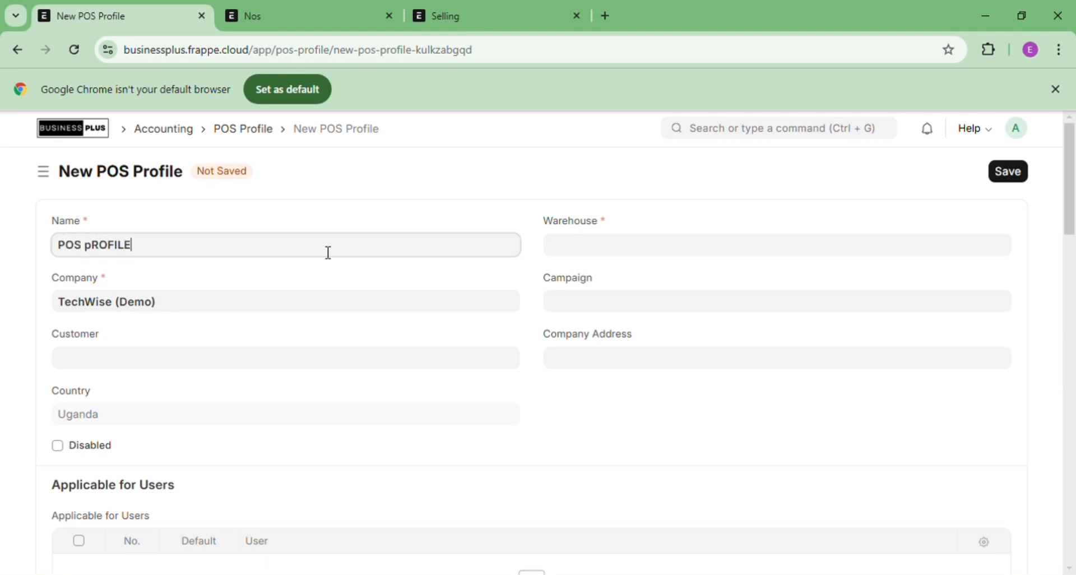
pyautogui.press('BackSpace')
pyautogui.press('BackSpace')
pyautogui.press('BackSpace')
pyautogui.press('BackSpace')
pyautogui.press('BackSpace')
pyautogui.press('BackSpace')
pyautogui.press('BackSpace')
pyautogui.write('Profile Official')
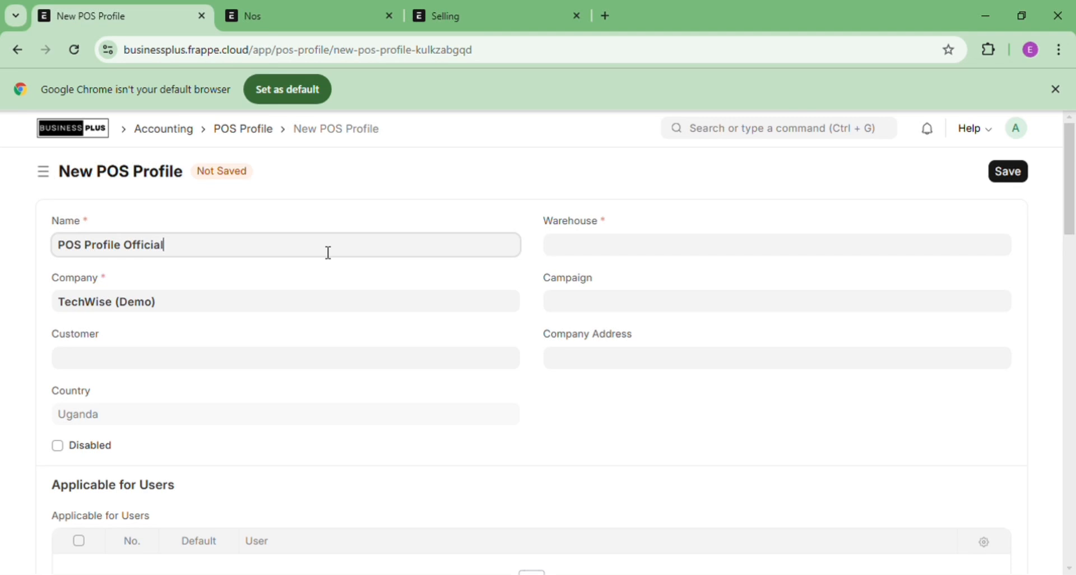
# Set the profile's customer to Walk-in and warehouse to Stores - TD
pyautogui.click(229, 374)
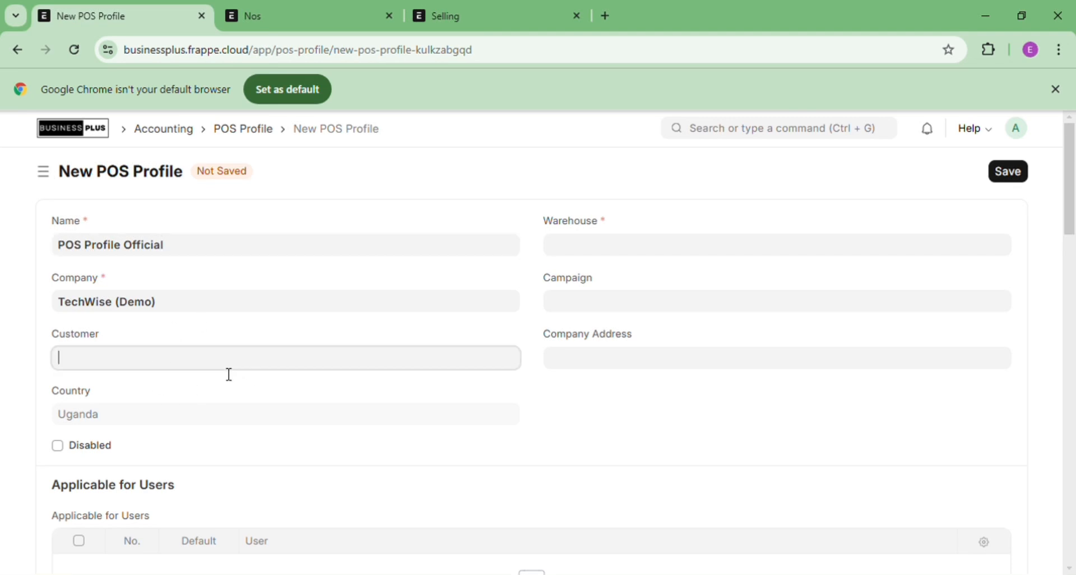
pyautogui.write('wal')
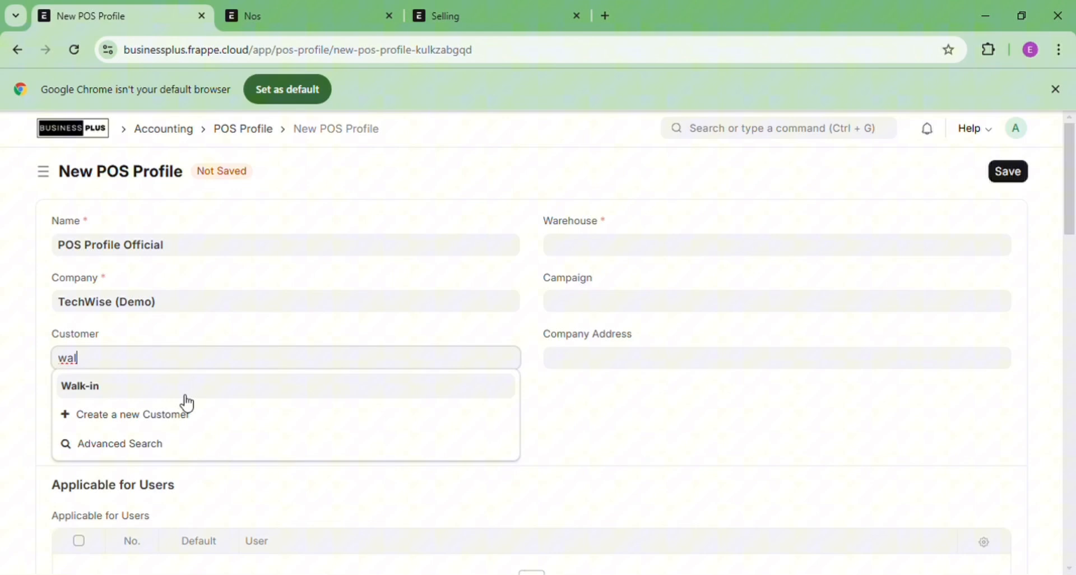
pyautogui.click(187, 396)
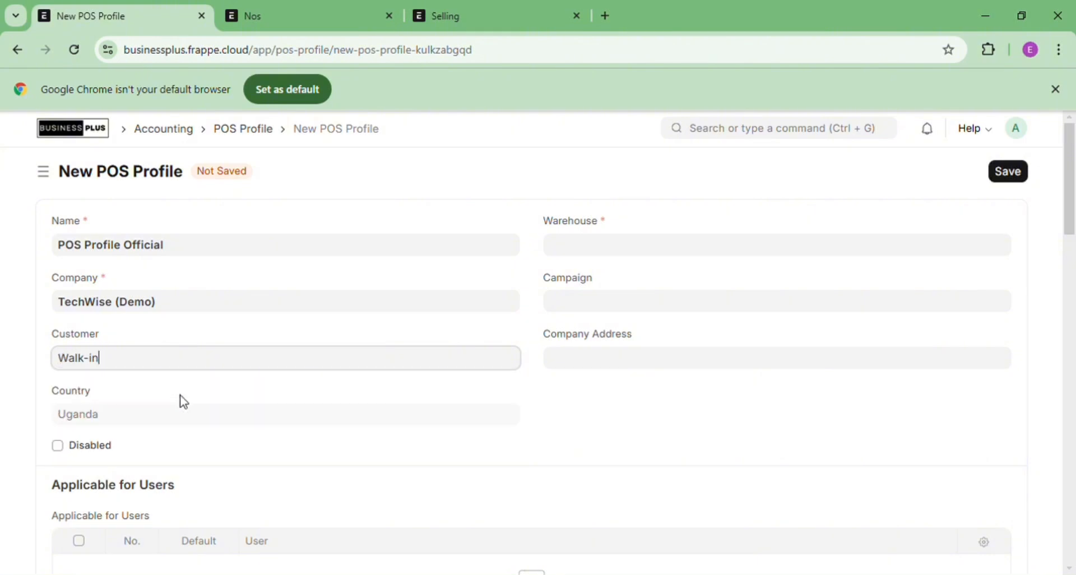
pyautogui.click(566, 252)
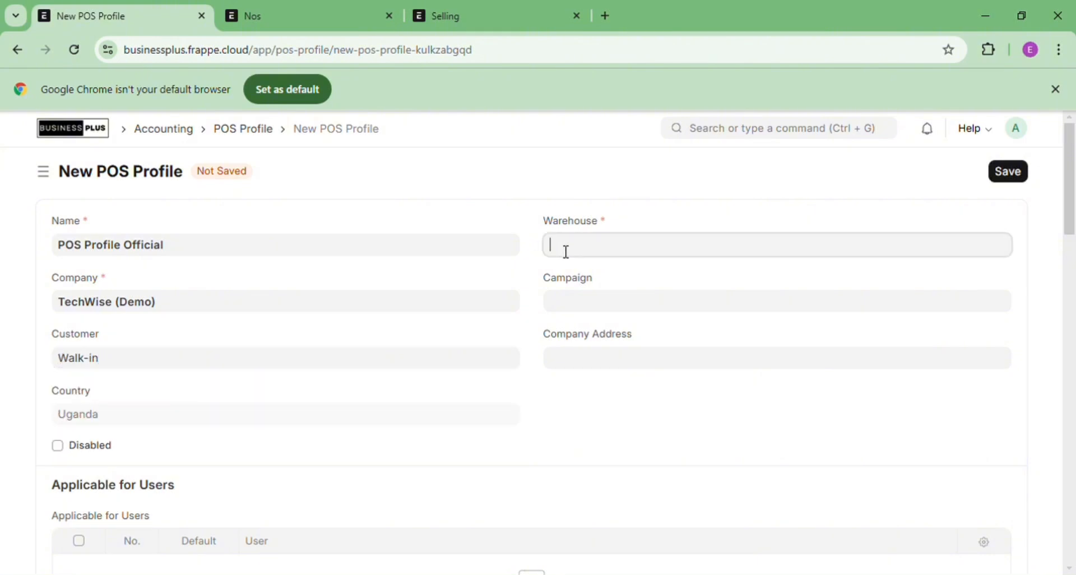
pyautogui.click(586, 332)
# Add Administrator as an applicable user, ticked as Default
pyautogui.scroll(-3, 1072, 163)
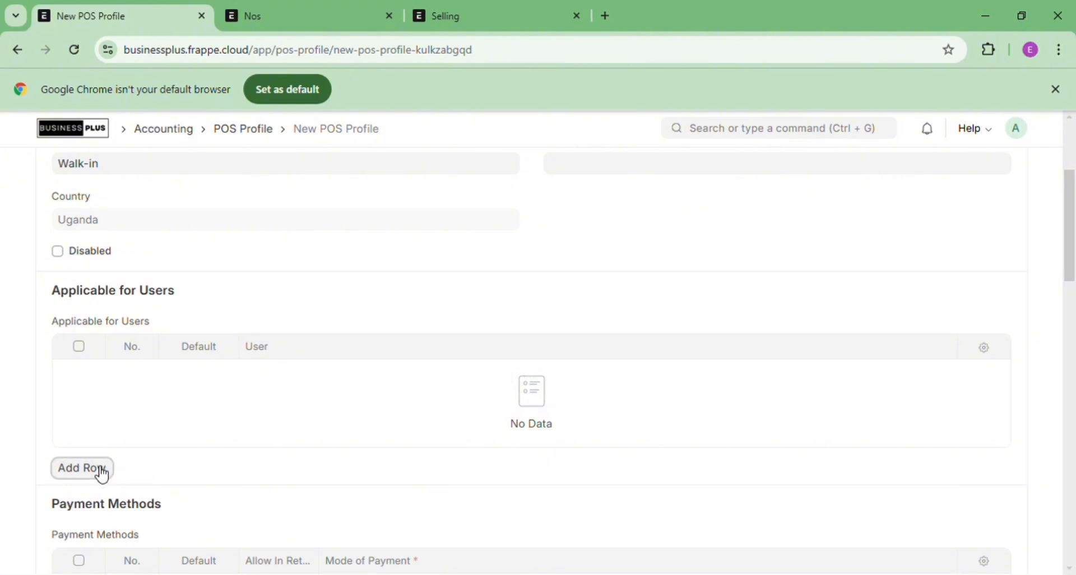
pyautogui.click(108, 469)
pyautogui.click(305, 267)
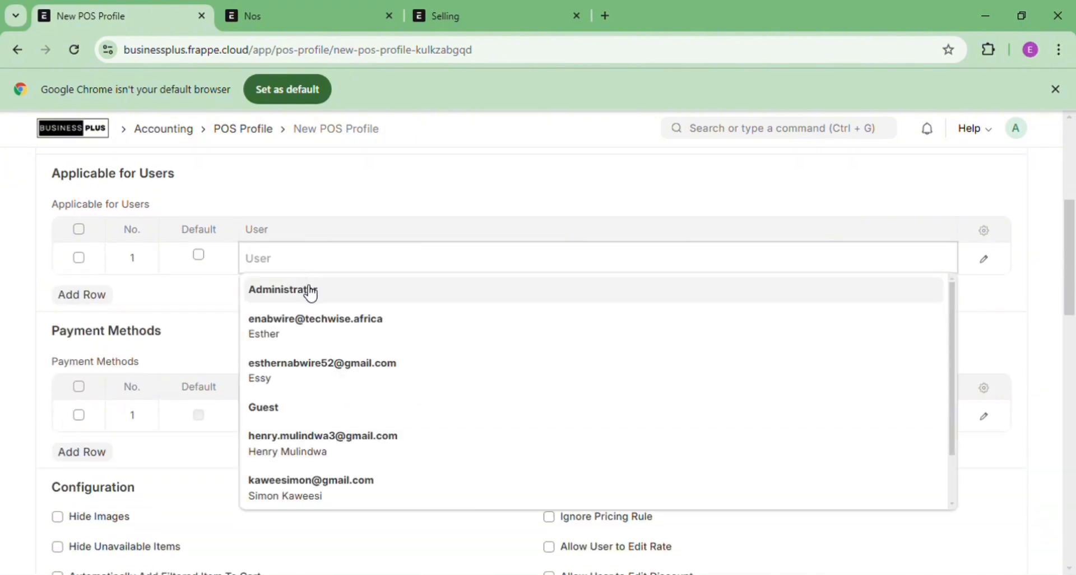
pyautogui.click(306, 291)
pyautogui.click(198, 255)
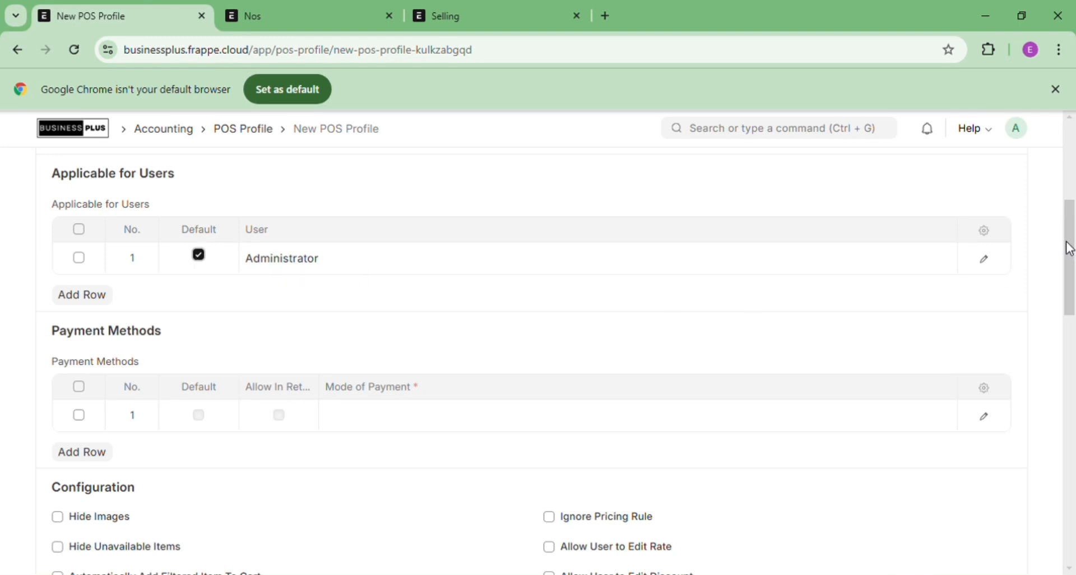
# Add Cash as the default mode of payment
pyautogui.moveTo(1070, 245); pyautogui.dragTo(1073, 279)
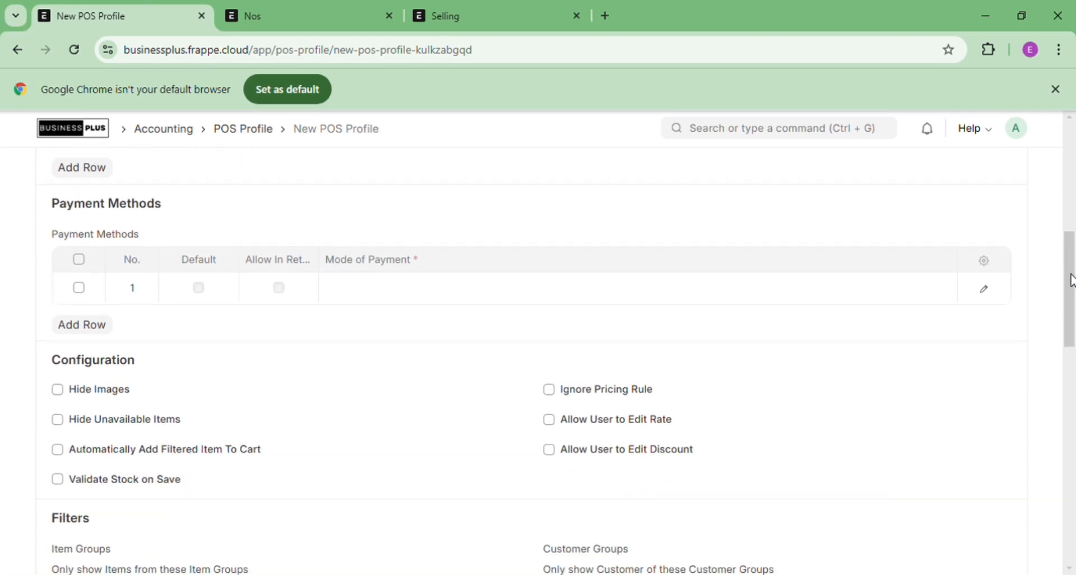
pyautogui.click(398, 297)
pyautogui.write('cash')
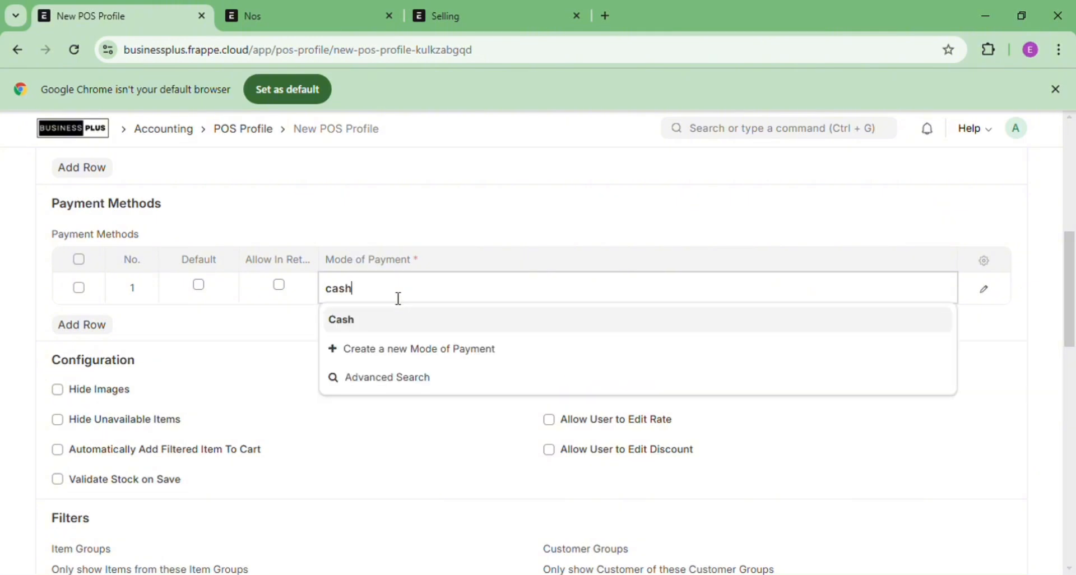
pyautogui.click(397, 335)
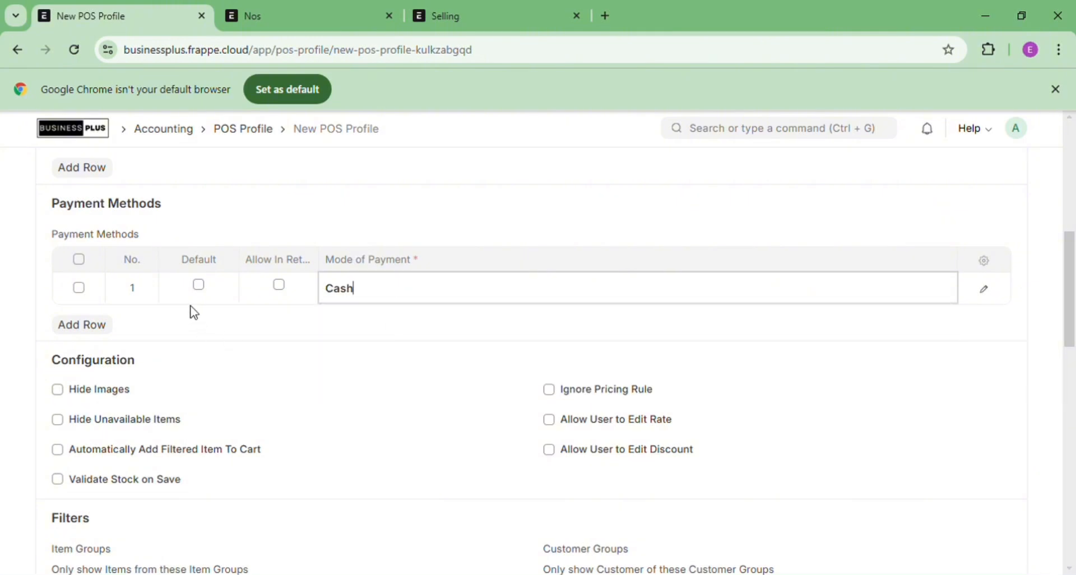
pyautogui.click(199, 285)
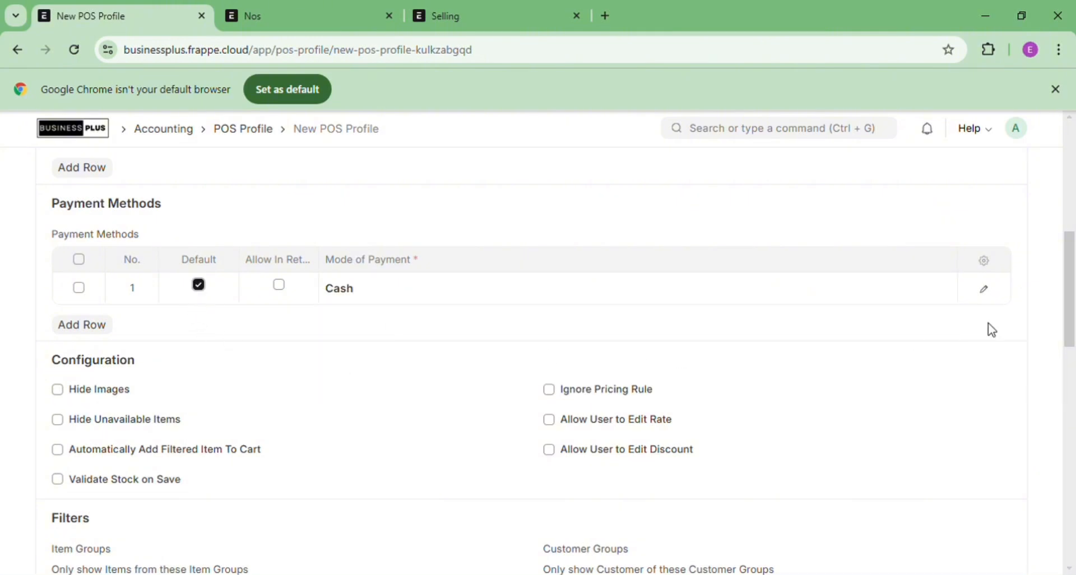
pyautogui.moveTo(1071, 296); pyautogui.dragTo(1071, 311)
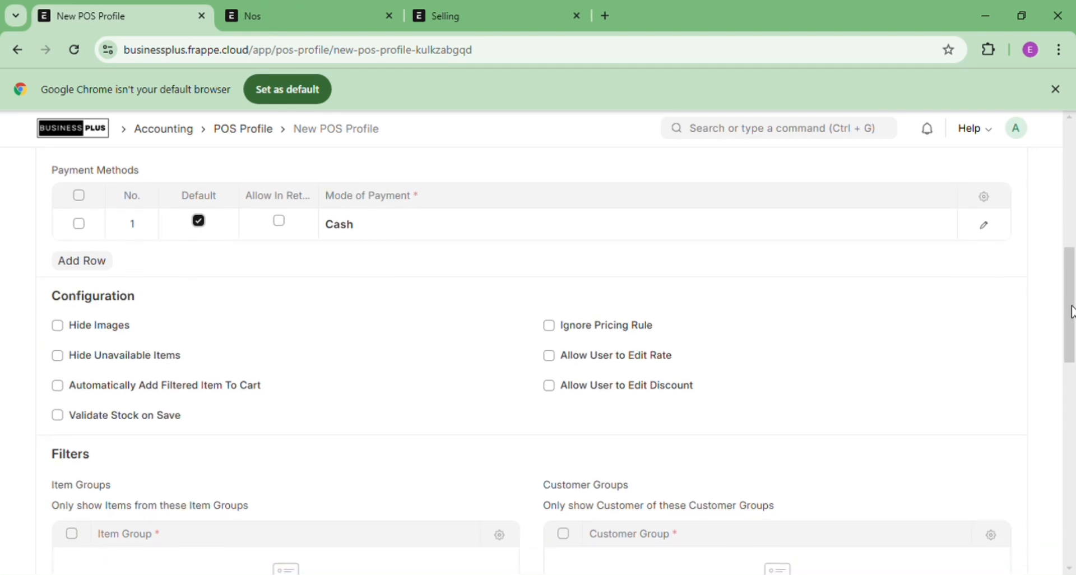
pyautogui.moveTo(1072, 311); pyautogui.dragTo(1074, 373)
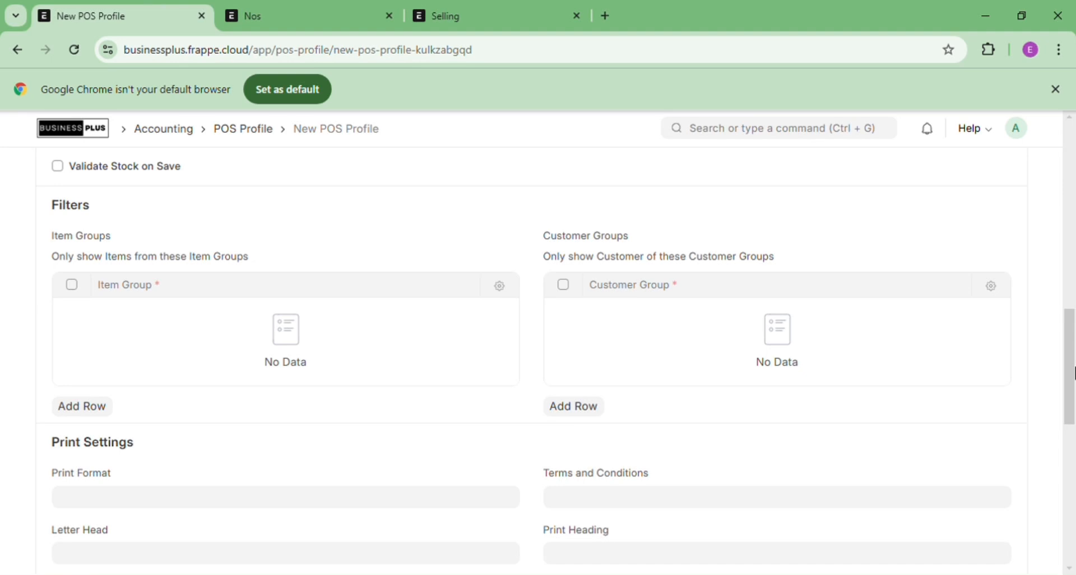
pyautogui.moveTo(1073, 373); pyautogui.dragTo(1073, 424)
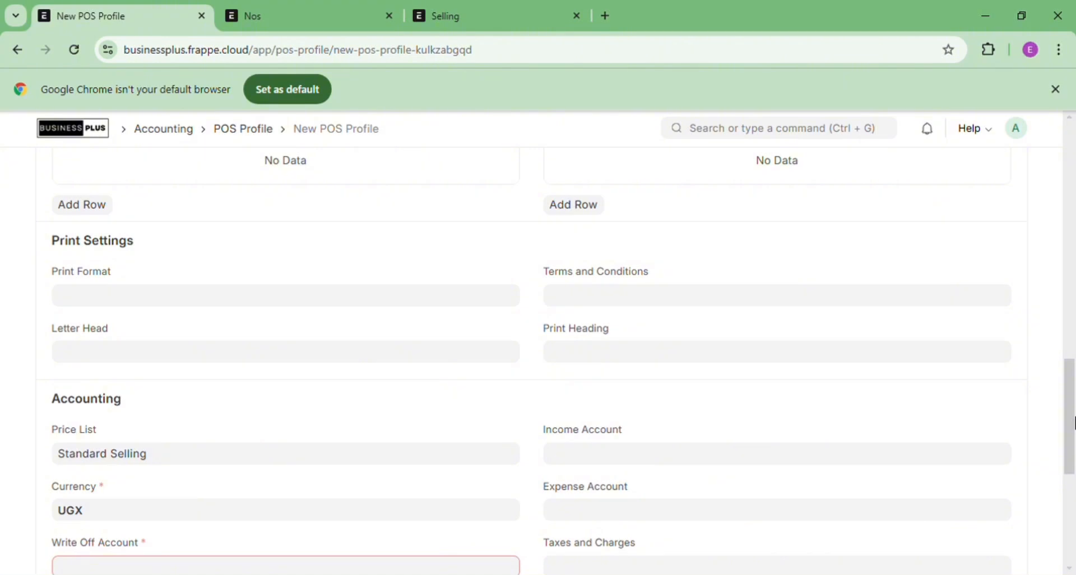
pyautogui.moveTo(1074, 424); pyautogui.dragTo(1073, 486)
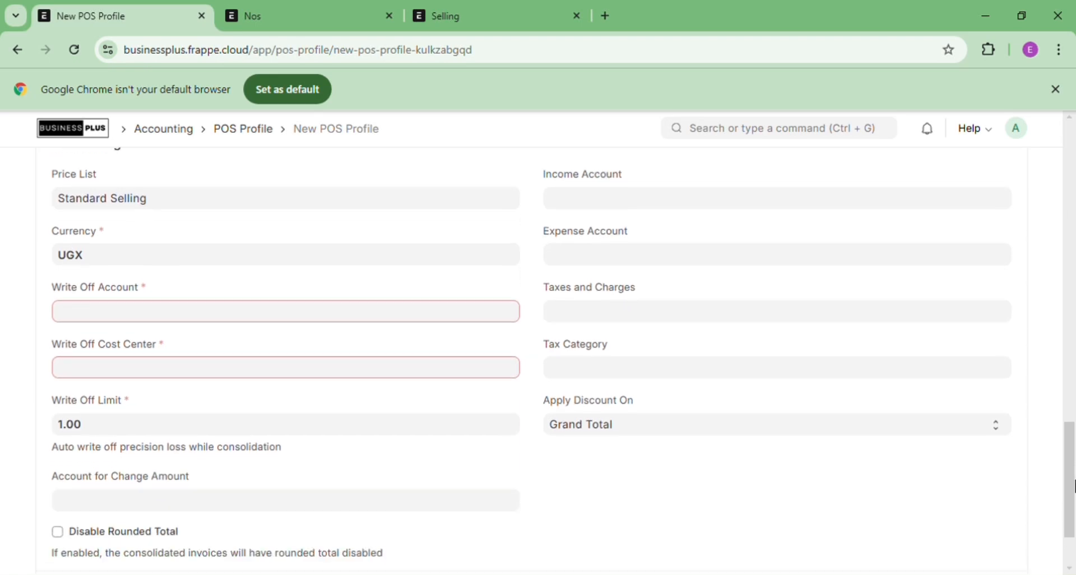
# Choose Administrative Expenses - TD as write-off account and Main - TD as write-off cost center
pyautogui.click(163, 317)
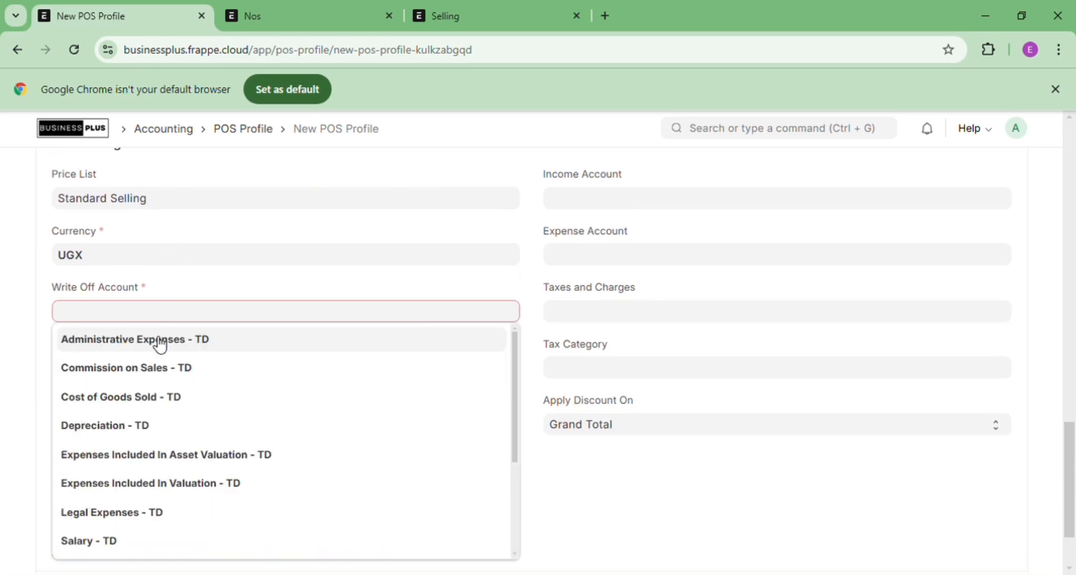
pyautogui.click(155, 339)
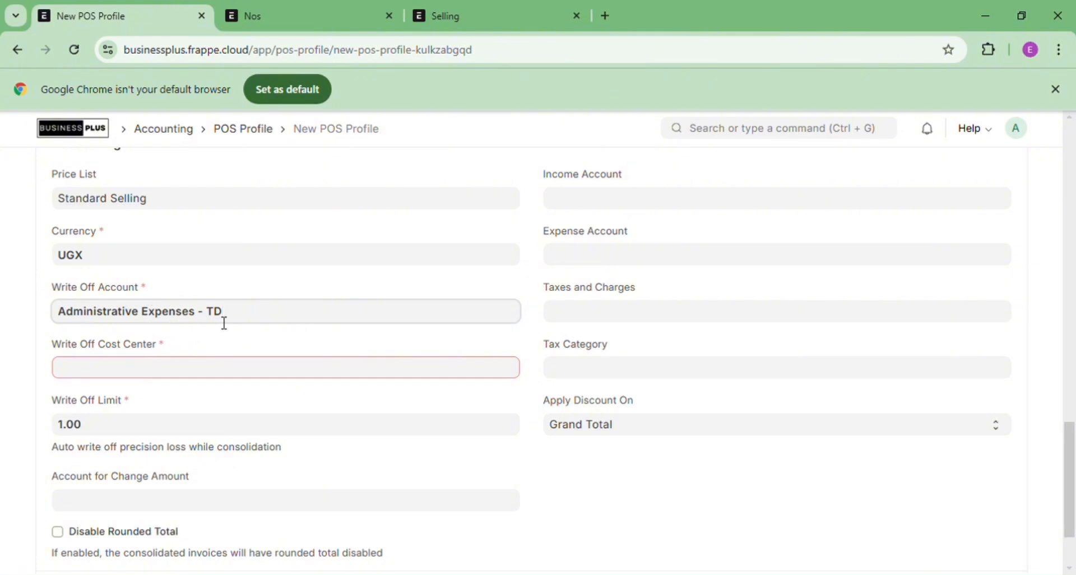
pyautogui.click(143, 371)
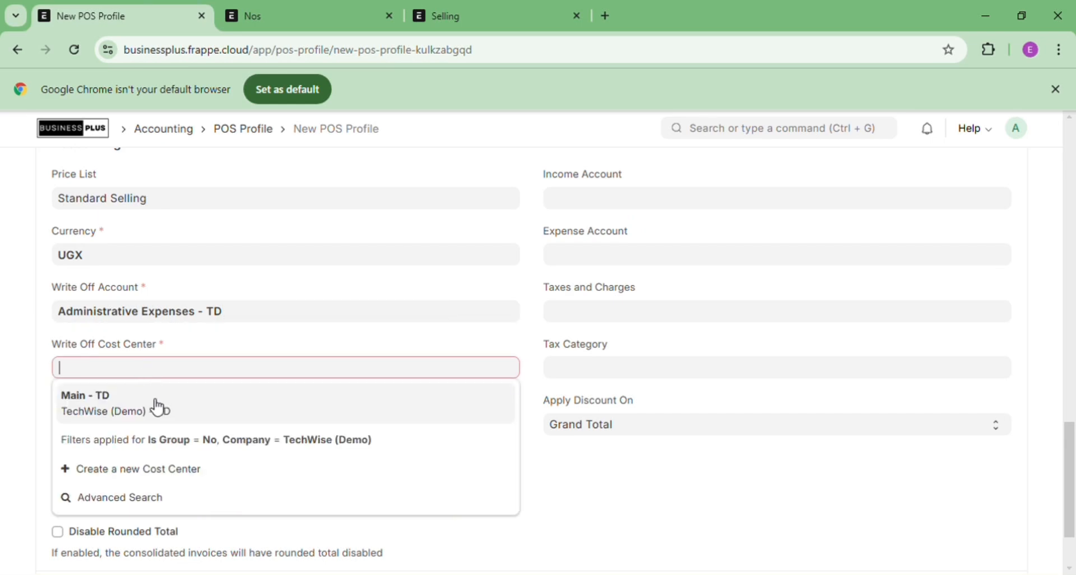
pyautogui.click(154, 405)
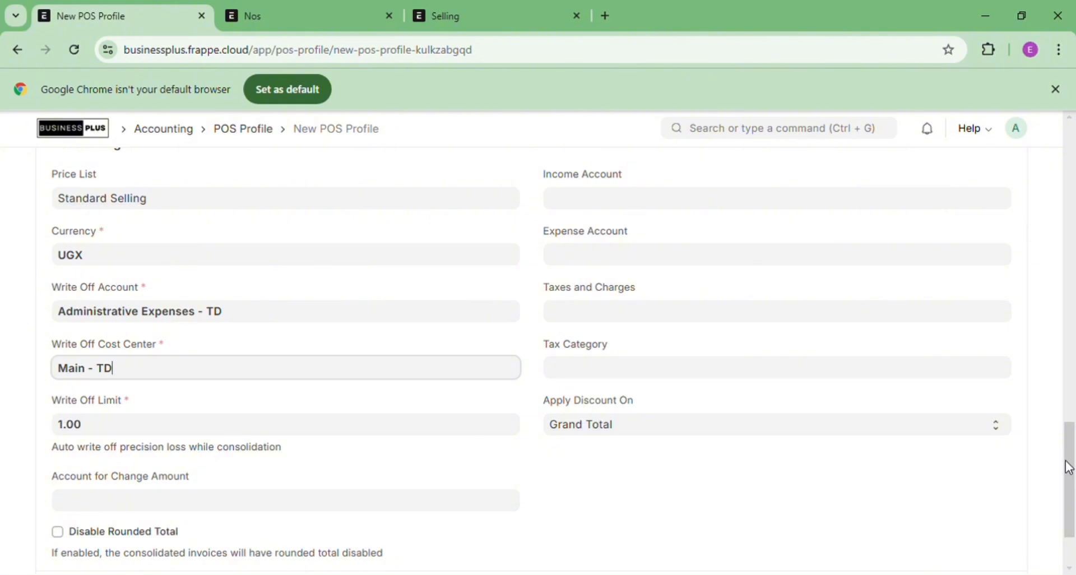
pyautogui.moveTo(1069, 467); pyautogui.dragTo(1072, 147)
# Untick Default on the Administrator row after the conflict warning, then save POS Profile Official
pyautogui.click(1015, 179)
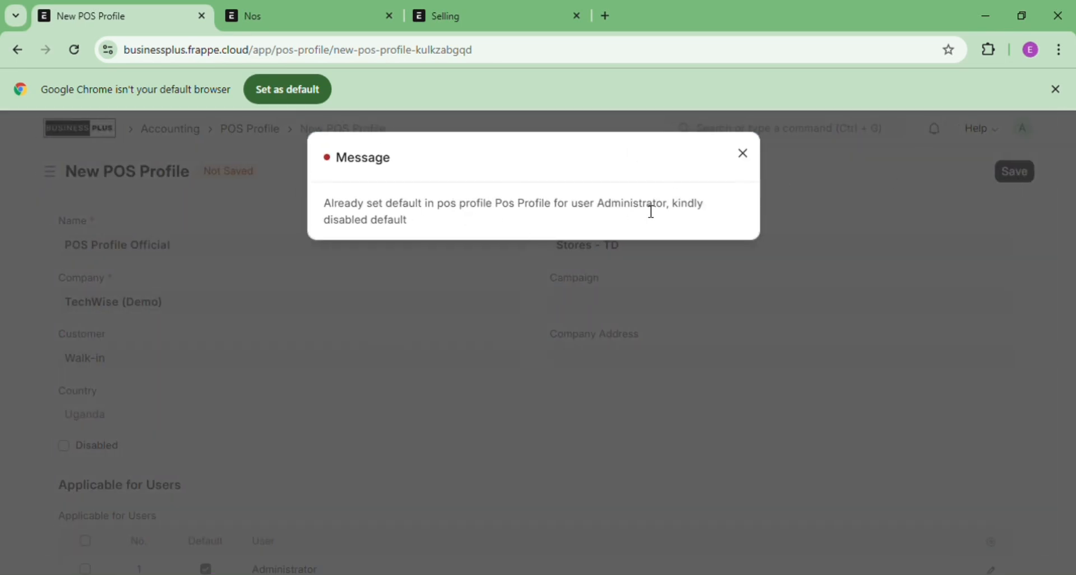
pyautogui.click(755, 161)
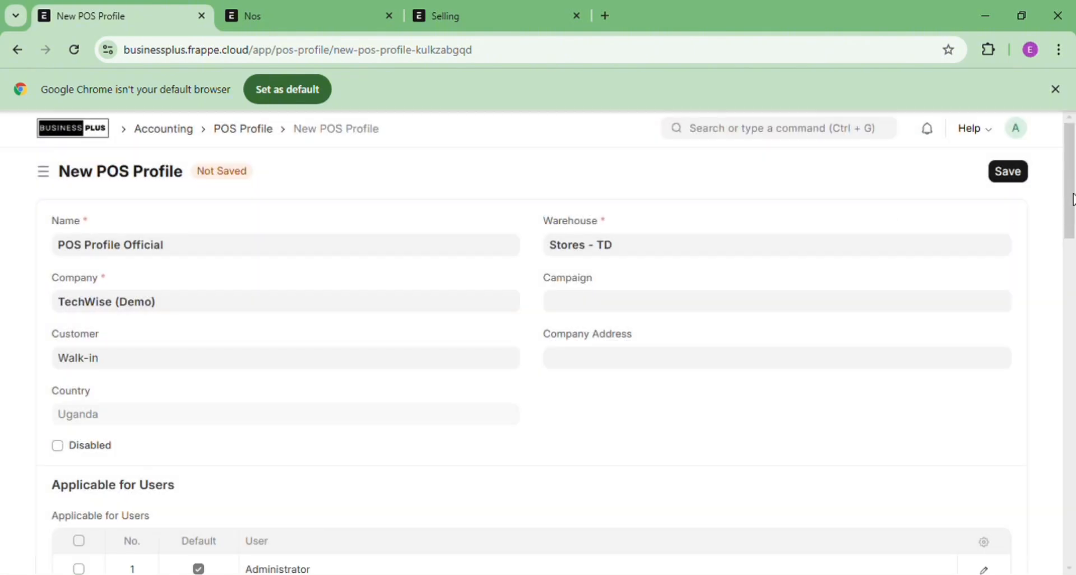
pyautogui.scroll(-3, 1073, 199)
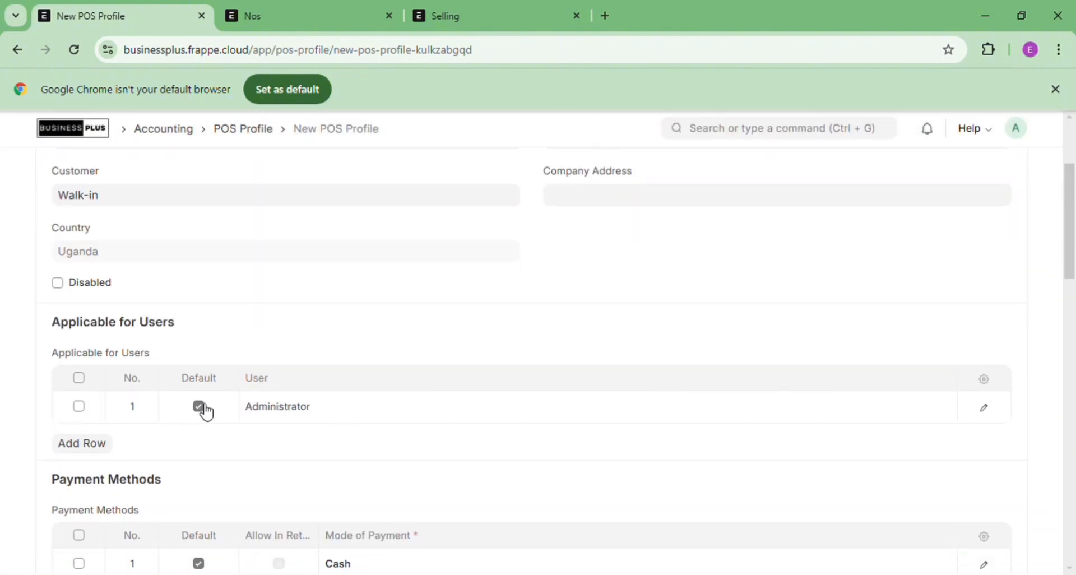
pyautogui.click(206, 412)
pyautogui.click(200, 405)
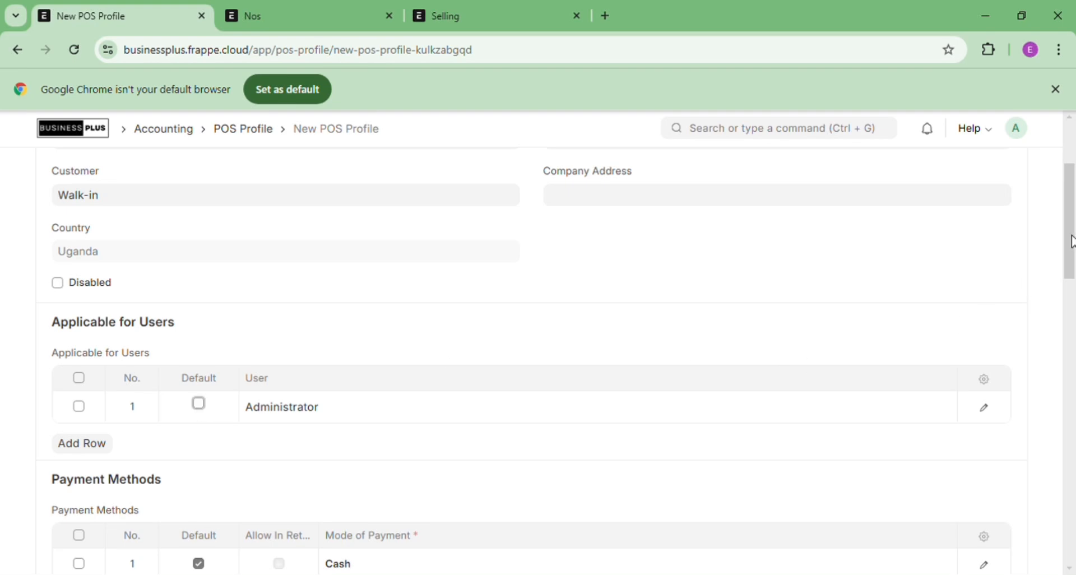
pyautogui.scroll(3, 1073, 241)
pyautogui.click(1016, 177)
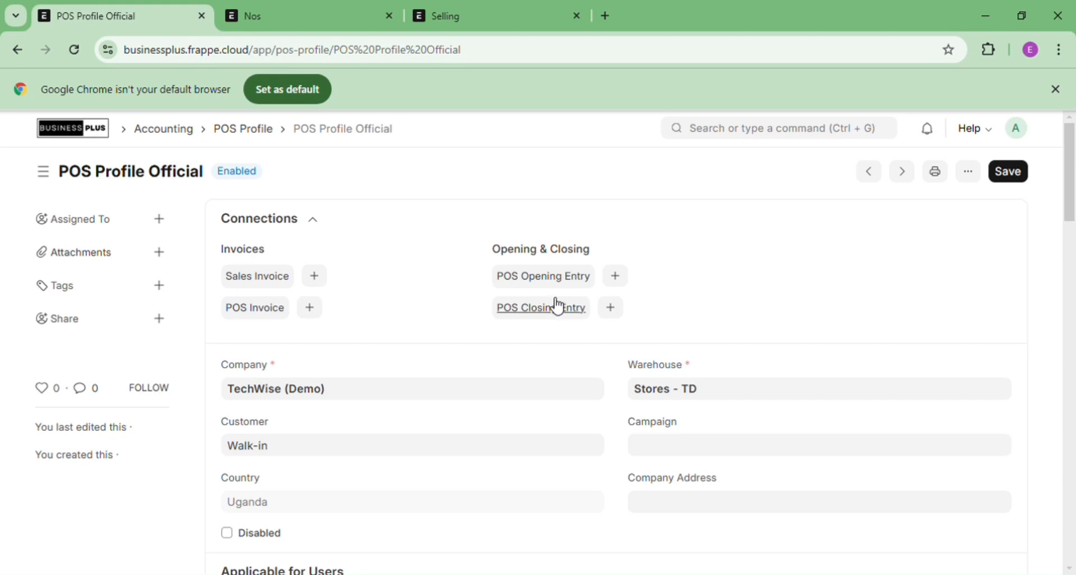
# Start a new POS opening entry with a Cash opening amount of 500,000
pyautogui.click(560, 278)
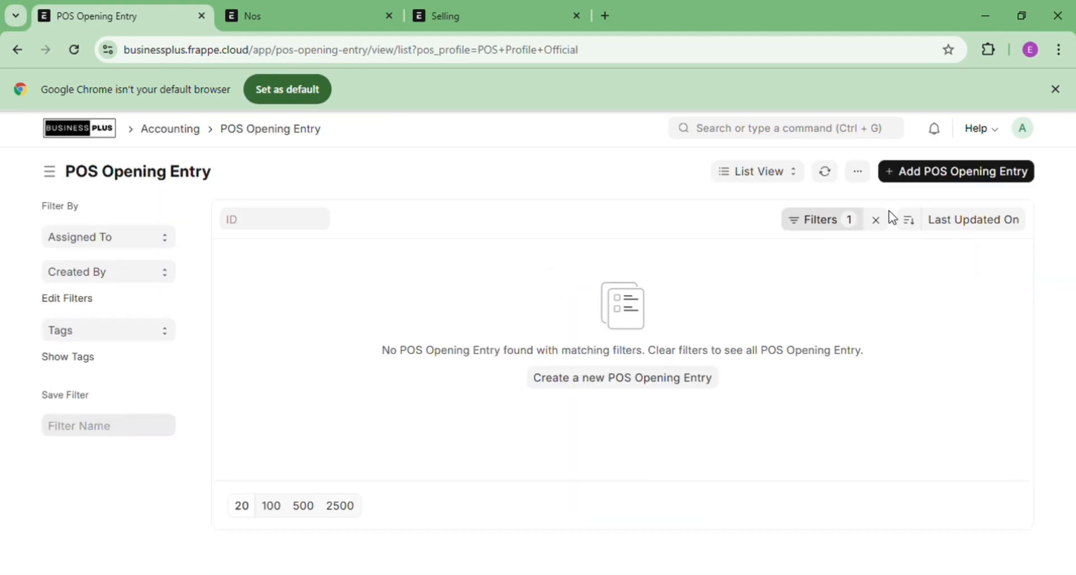
pyautogui.click(962, 174)
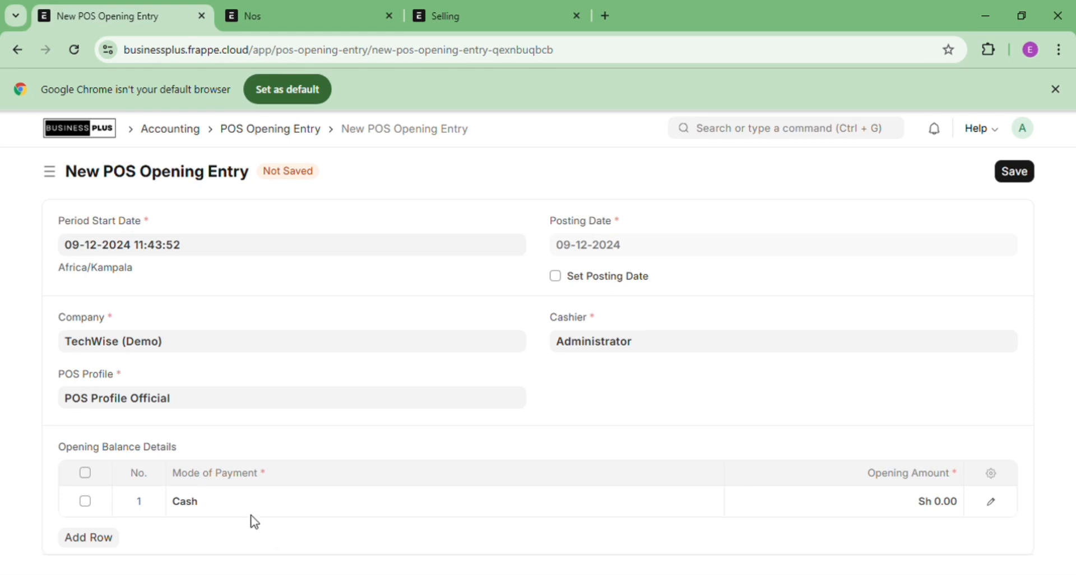
pyautogui.click(911, 506)
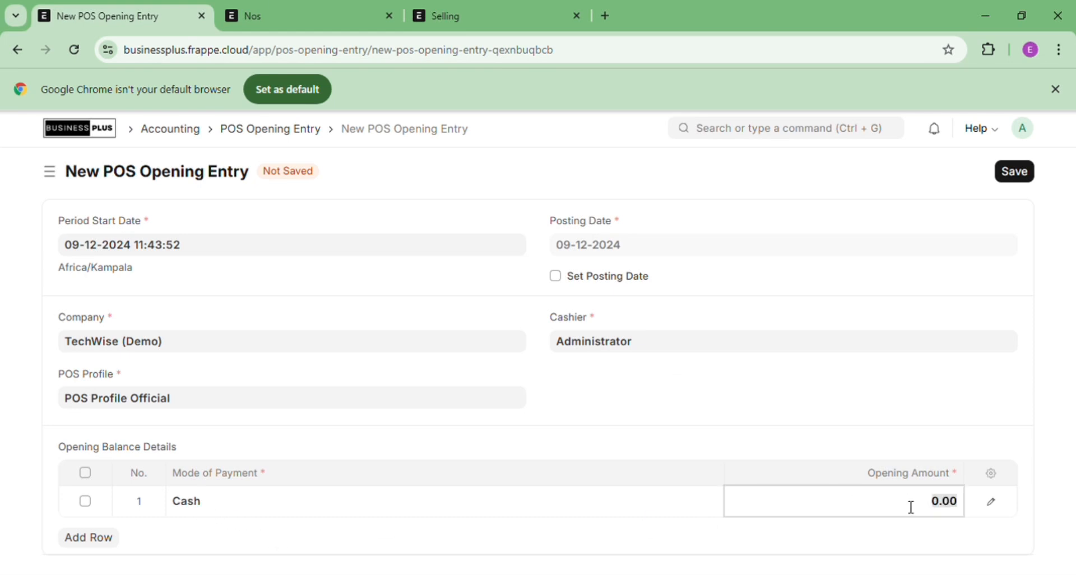
pyautogui.write('500,00')
pyautogui.click(965, 399)
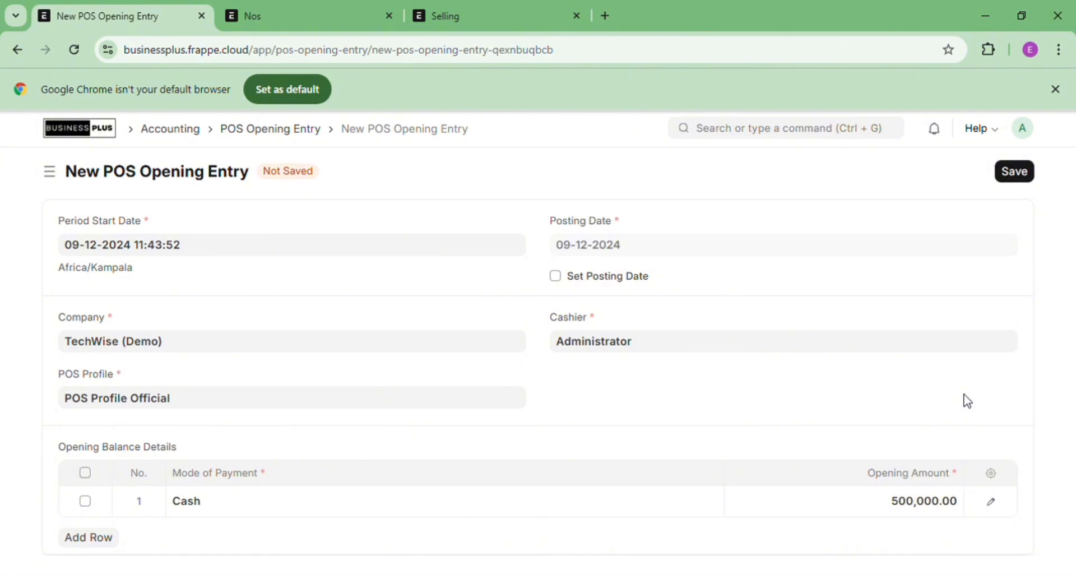
# Save and submit opening entry POS-OPE-2024-00002, confirming the submission
pyautogui.click(1021, 177)
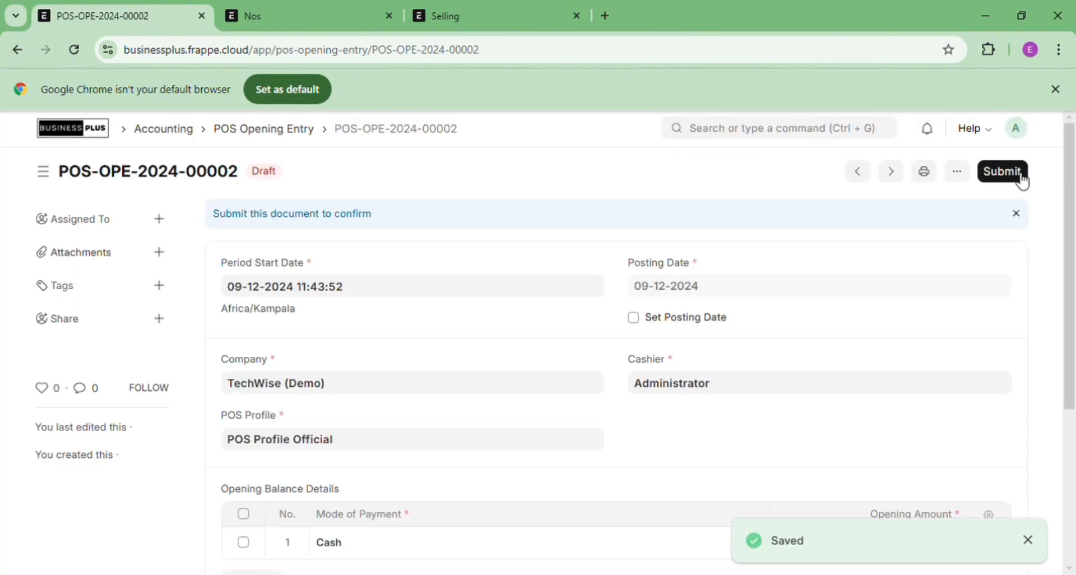
pyautogui.click(1021, 178)
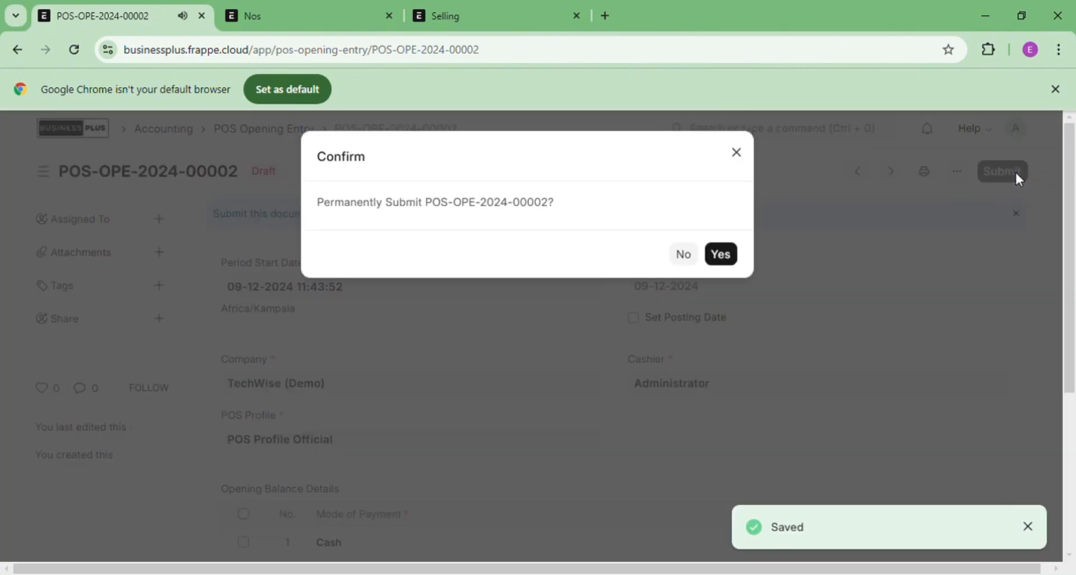
pyautogui.click(728, 255)
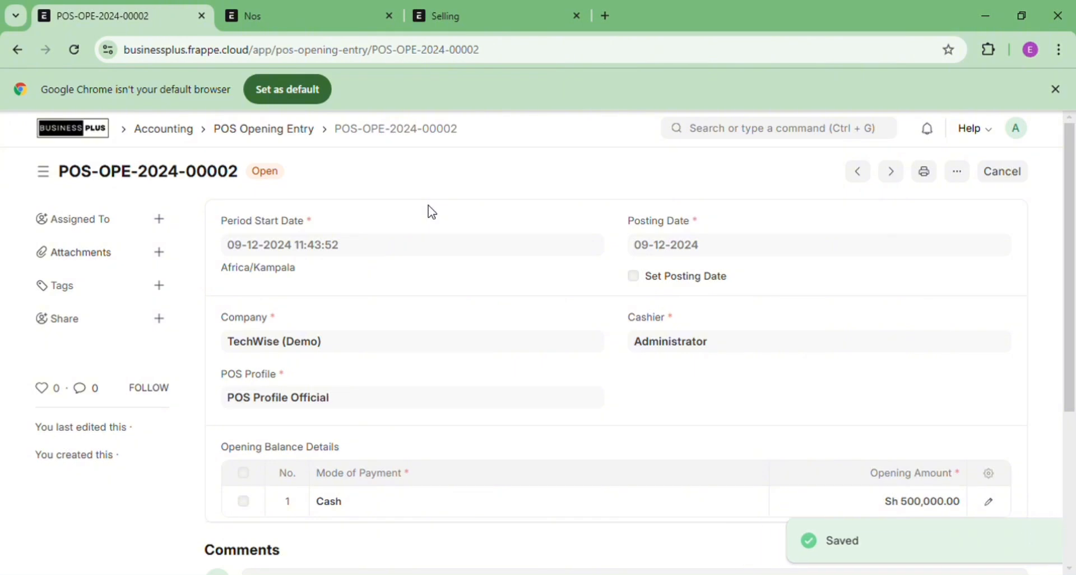
# Find POS Profile Official through a 'pos' search, view its linked POS invoices, and start a new one
pyautogui.click(732, 140)
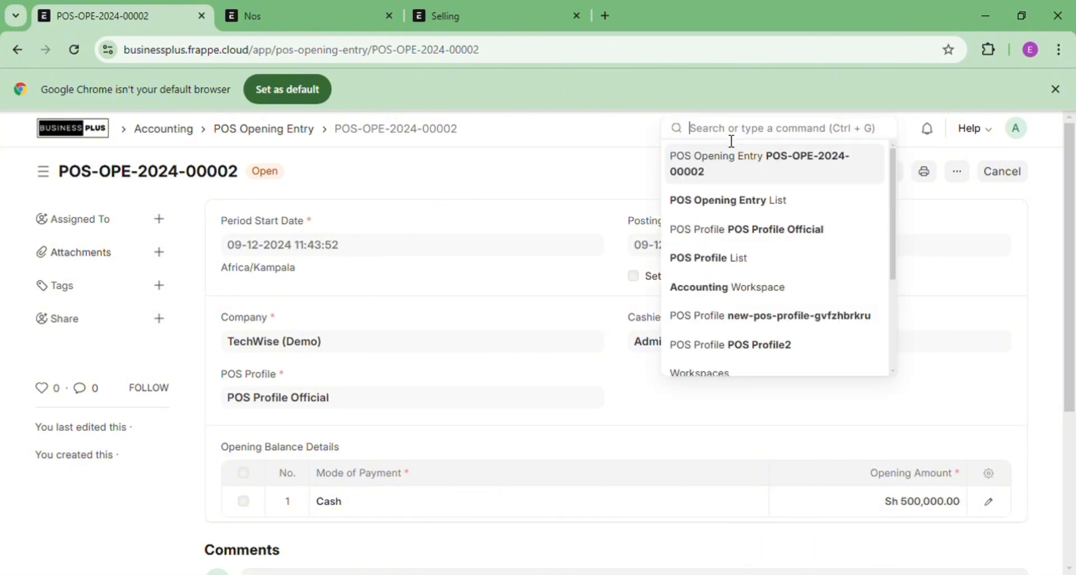
pyautogui.write('pos')
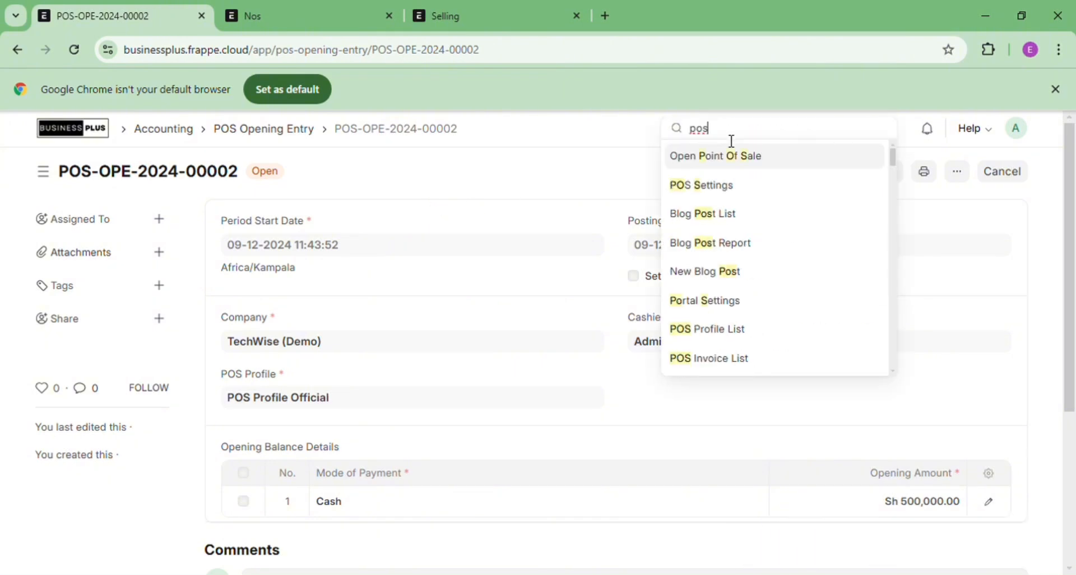
pyautogui.click(736, 334)
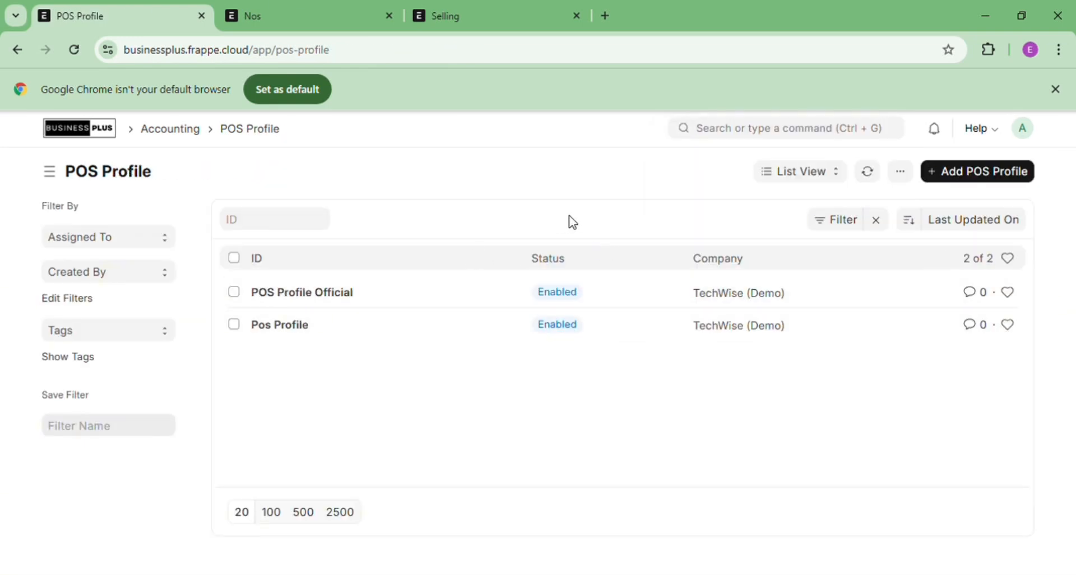
pyautogui.click(336, 297)
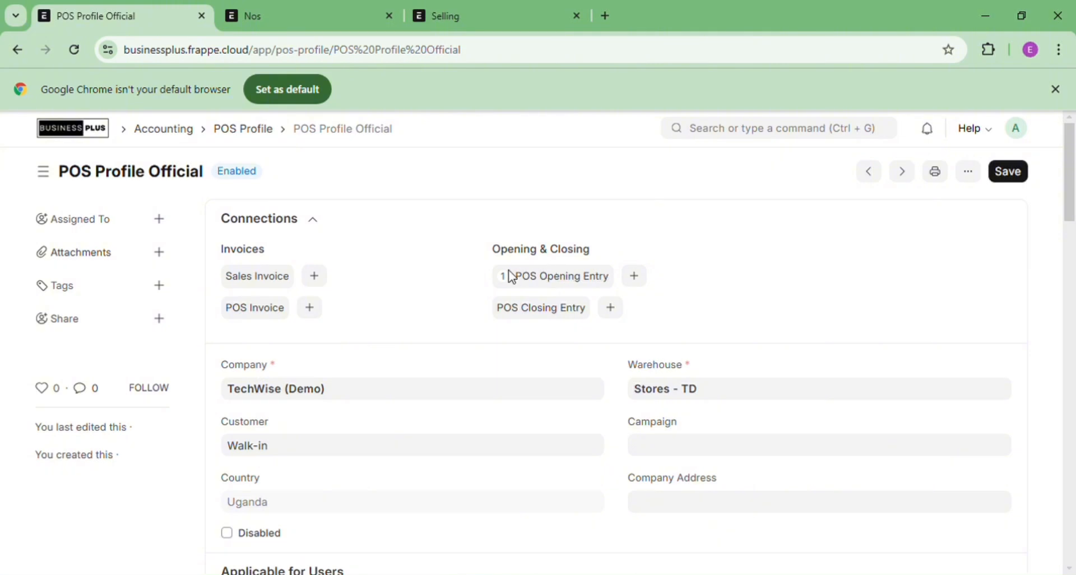
pyautogui.click(274, 318)
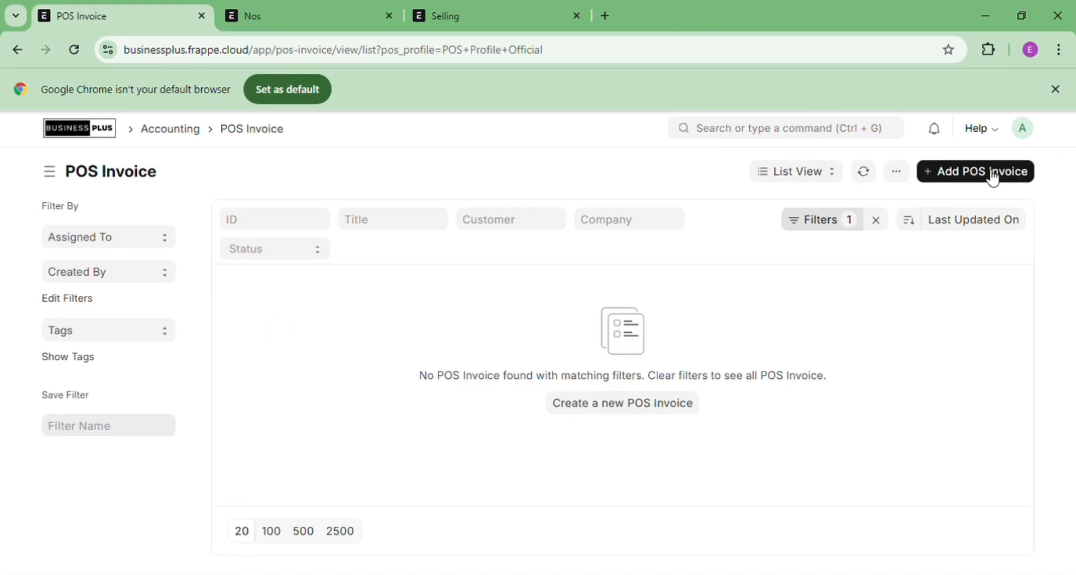
pyautogui.click(876, 220)
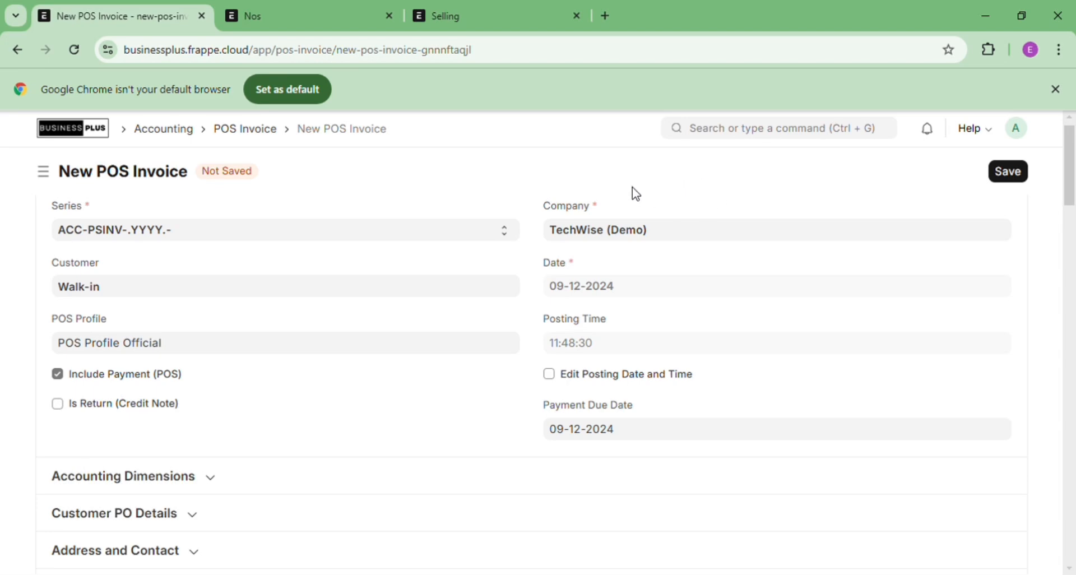
# Review the new invoice's Accounting Dimensions, Customer PO, Address and Currency sections
pyautogui.doubleClick(468, 202)
pyautogui.moveTo(1072, 191); pyautogui.dragTo(1073, 227)
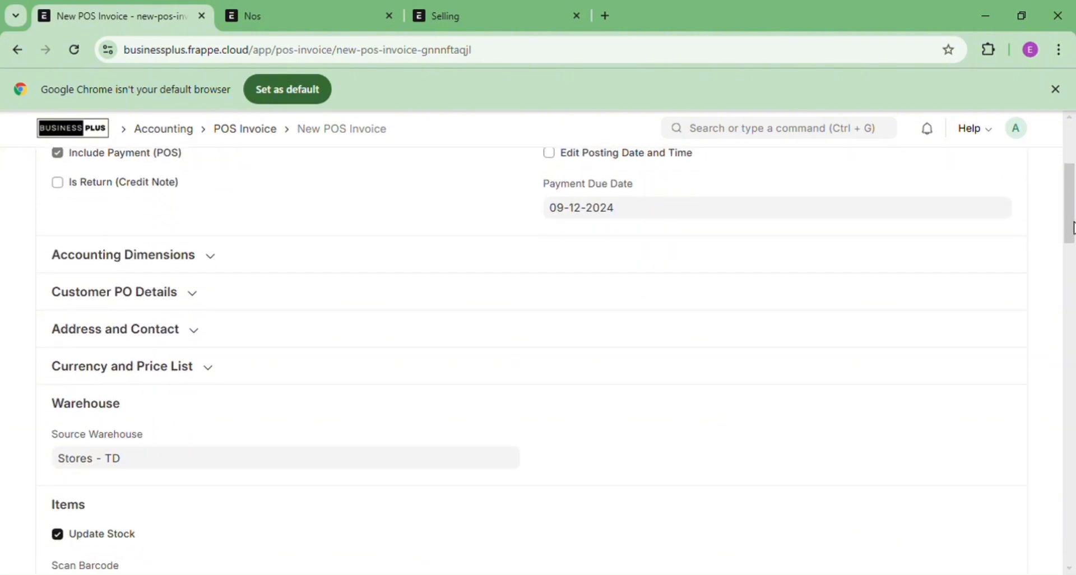
pyautogui.click(218, 259)
pyautogui.click(218, 259)
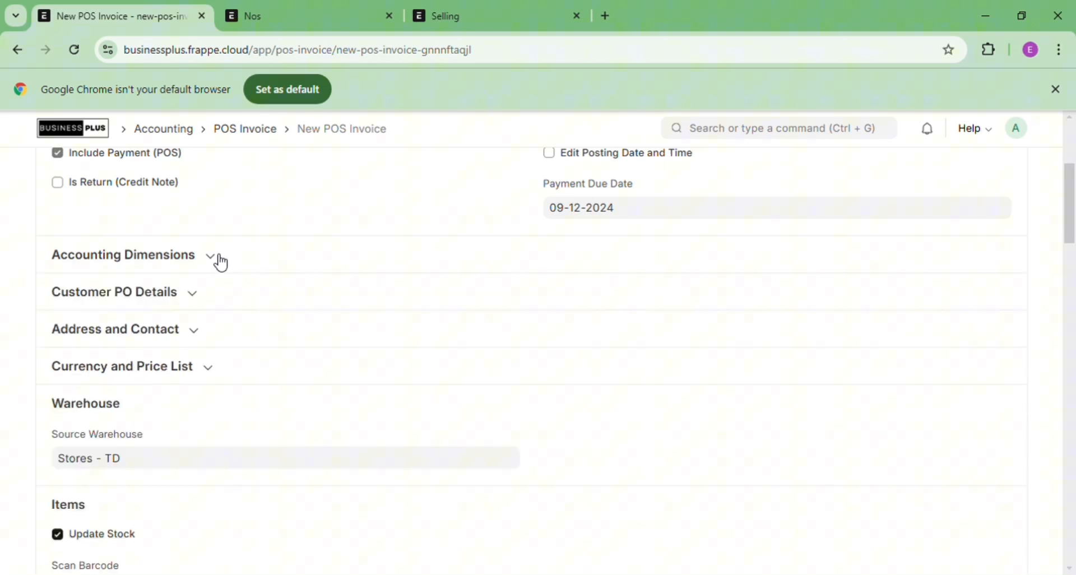
pyautogui.click(204, 297)
pyautogui.click(205, 297)
pyautogui.click(205, 298)
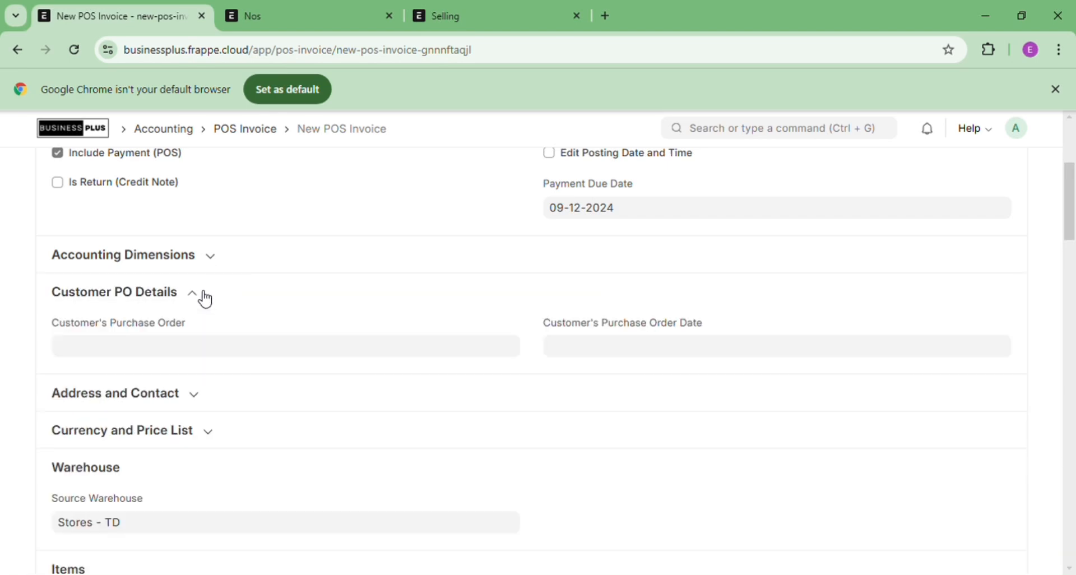
pyautogui.click(205, 298)
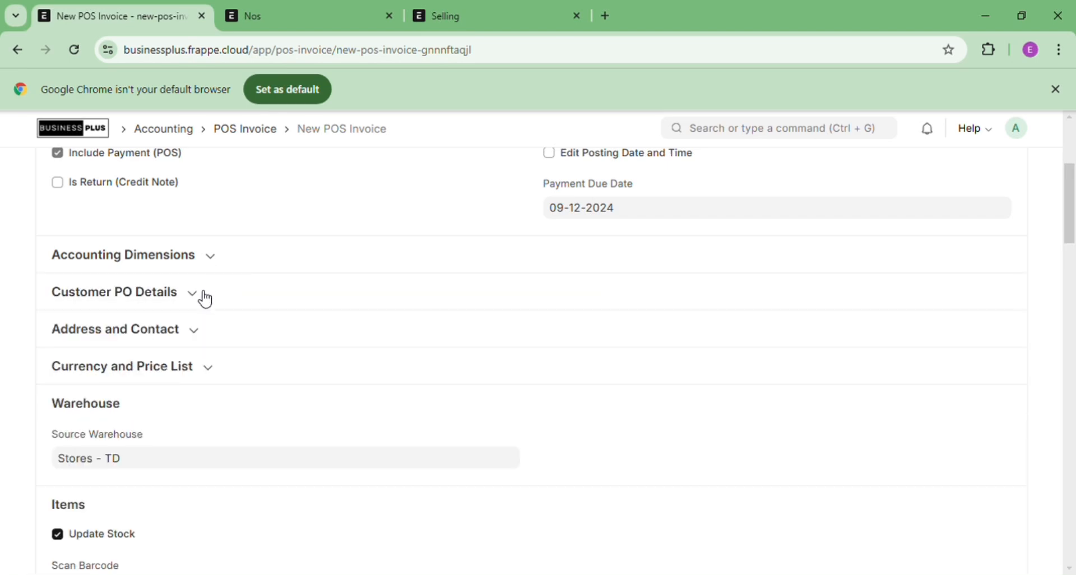
pyautogui.click(200, 343)
pyautogui.click(200, 343)
pyautogui.click(211, 369)
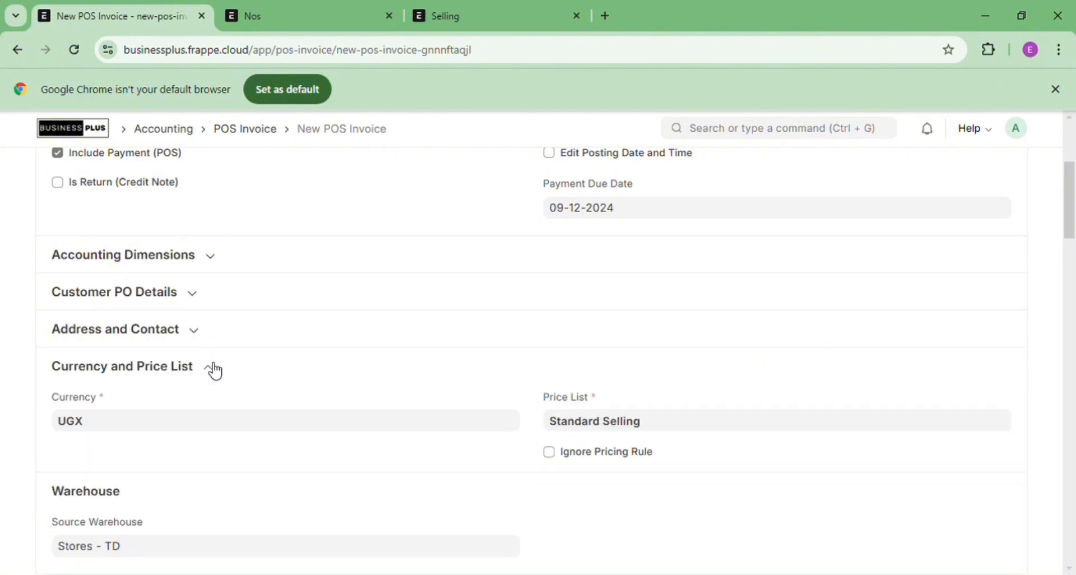
pyautogui.click(213, 369)
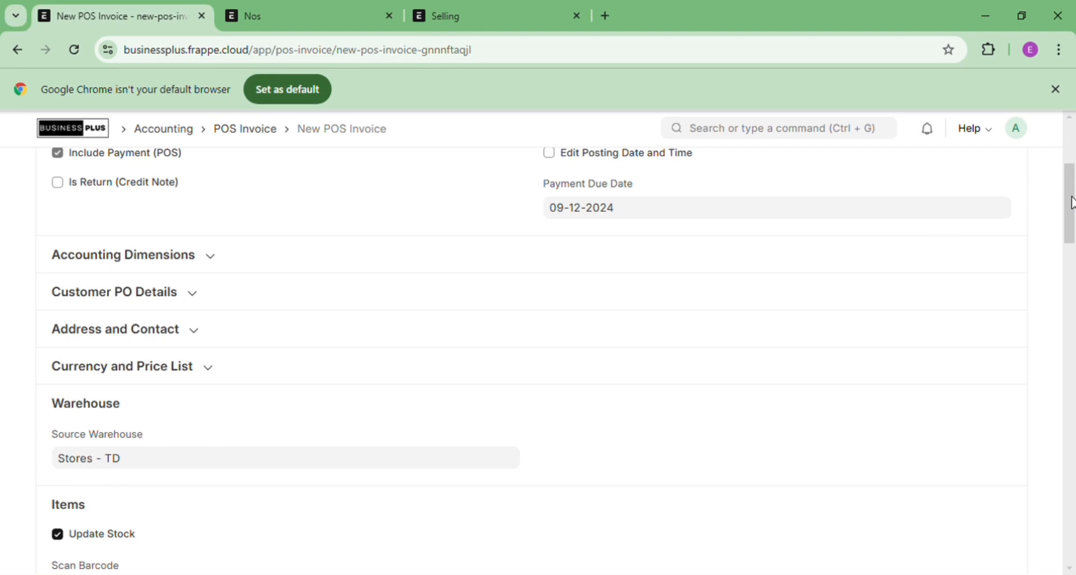
pyautogui.moveTo(1070, 202); pyautogui.dragTo(1074, 261)
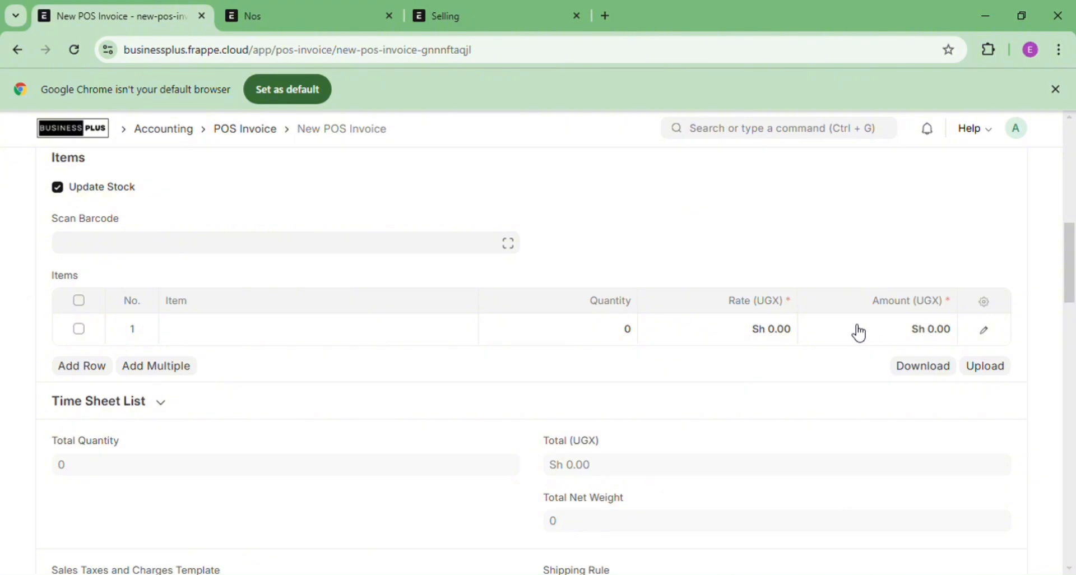
# Add Wooden Table as the item with quantity 0.1, totalling Sh 50,000.00
pyautogui.click(393, 338)
pyautogui.write('wooden ta')
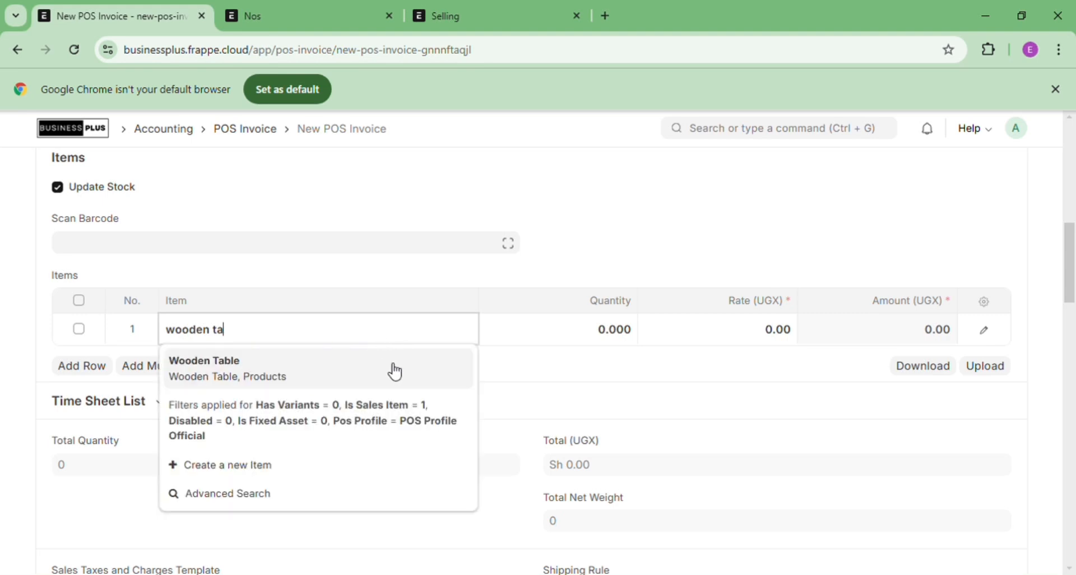
pyautogui.click(394, 372)
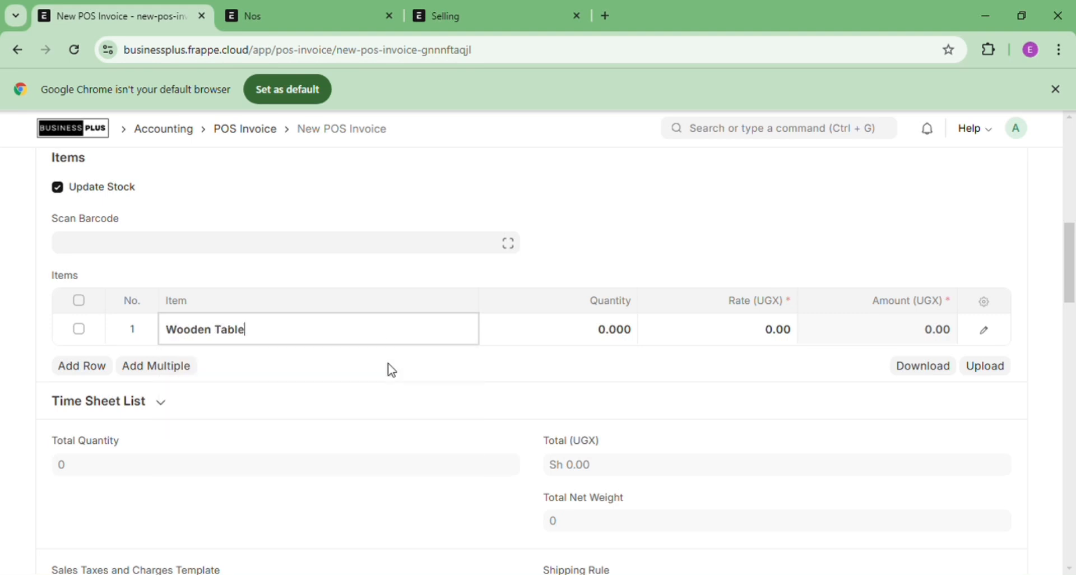
pyautogui.click(613, 334)
pyautogui.press('End')
pyautogui.write('.1')
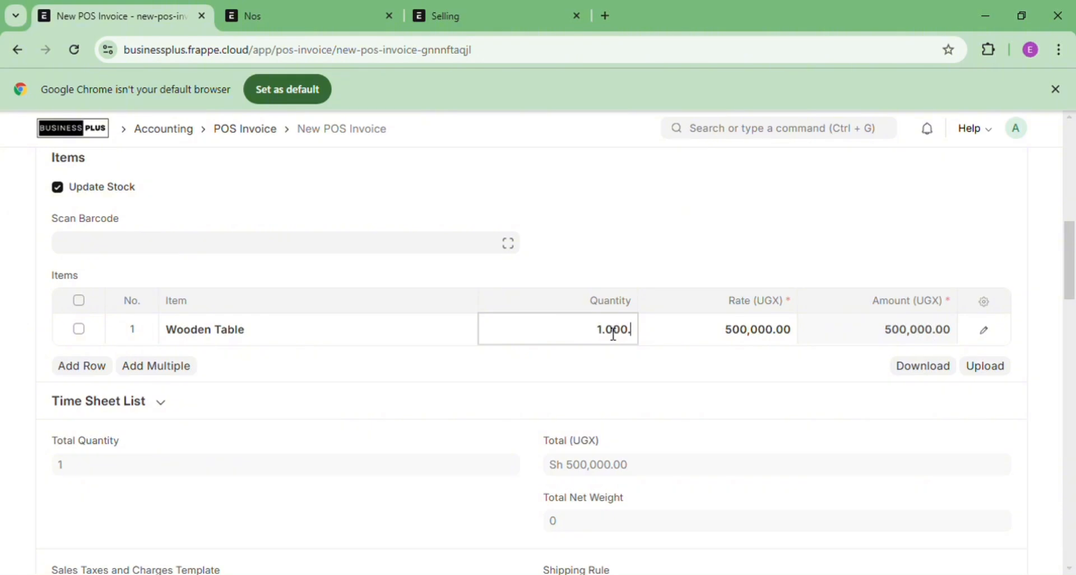
pyautogui.press('BackSpace')
pyautogui.press('BackSpace')
pyautogui.press('BackSpace')
pyautogui.press('BackSpace')
pyautogui.press('BackSpace')
pyautogui.press('BackSpace')
pyautogui.press('BackSpace')
pyautogui.write('0.1')
pyautogui.click(999, 241)
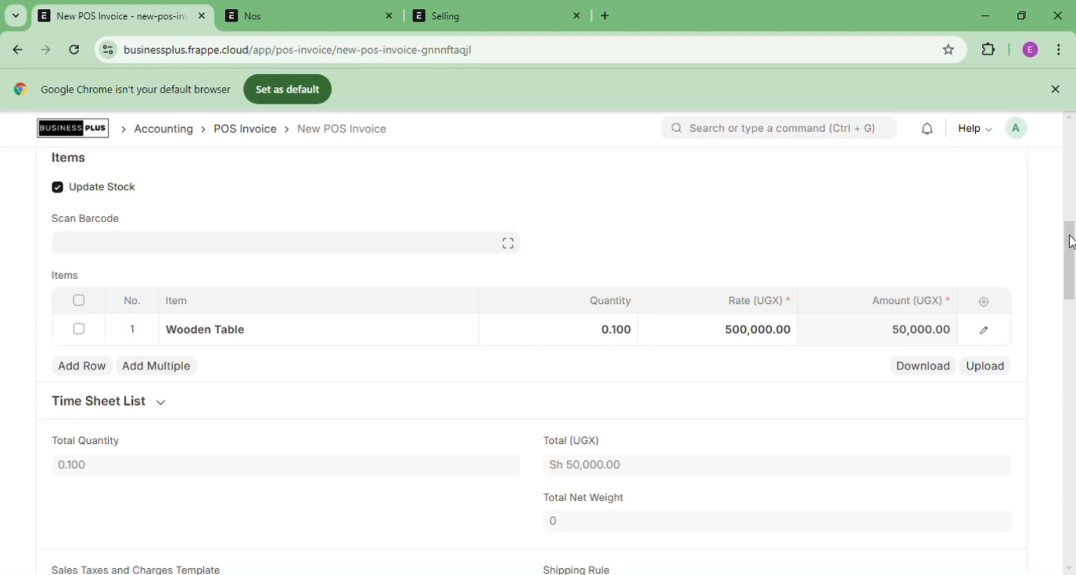
pyautogui.moveTo(1071, 241); pyautogui.dragTo(1073, 492)
pyautogui.moveTo(418, 339); pyautogui.dragTo(133, 243)
pyautogui.click(128, 238)
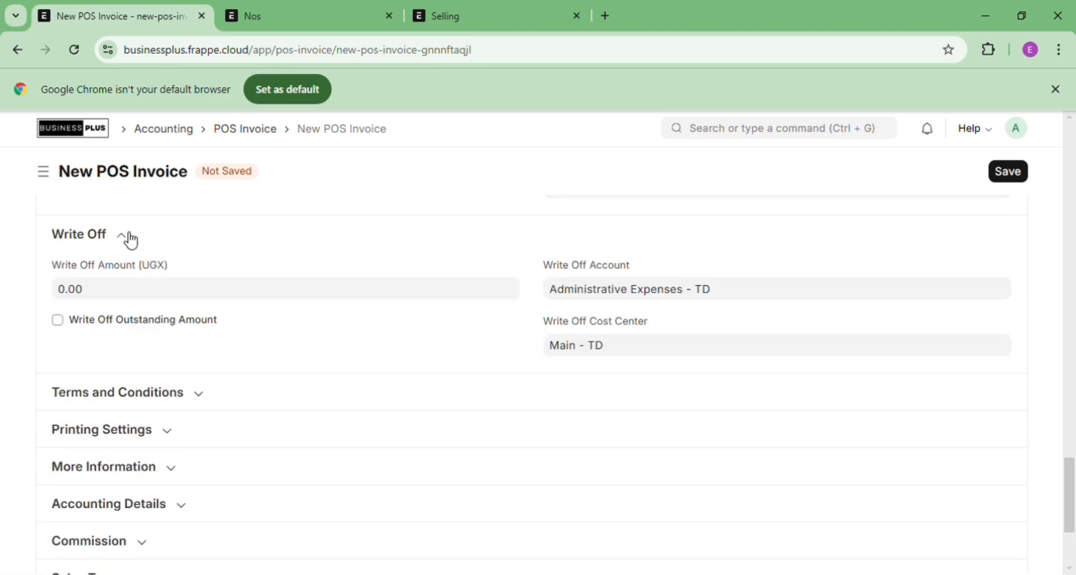
pyautogui.click(130, 238)
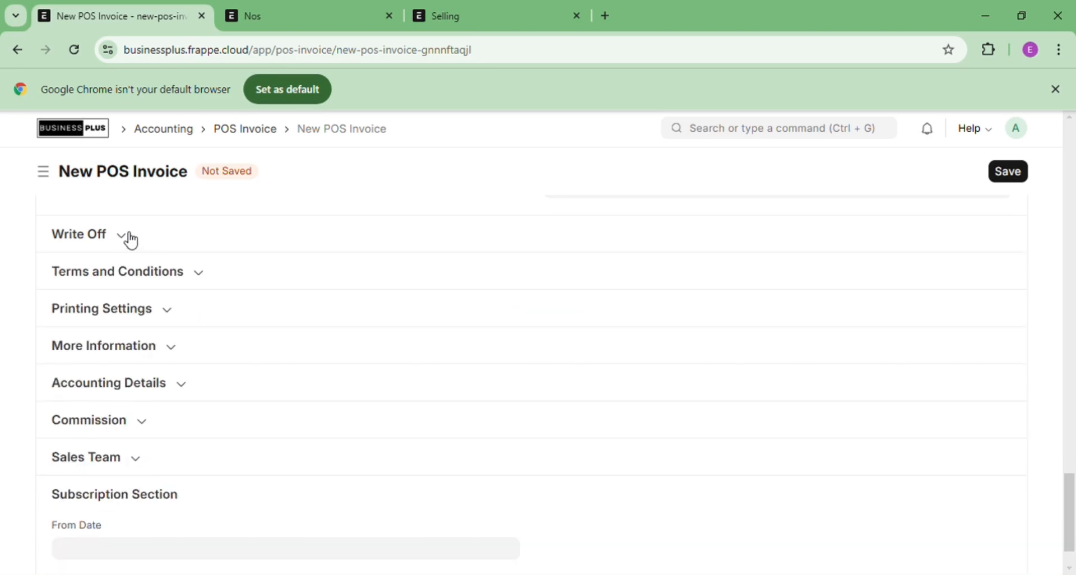
pyautogui.click(202, 274)
pyautogui.click(201, 274)
pyautogui.click(168, 311)
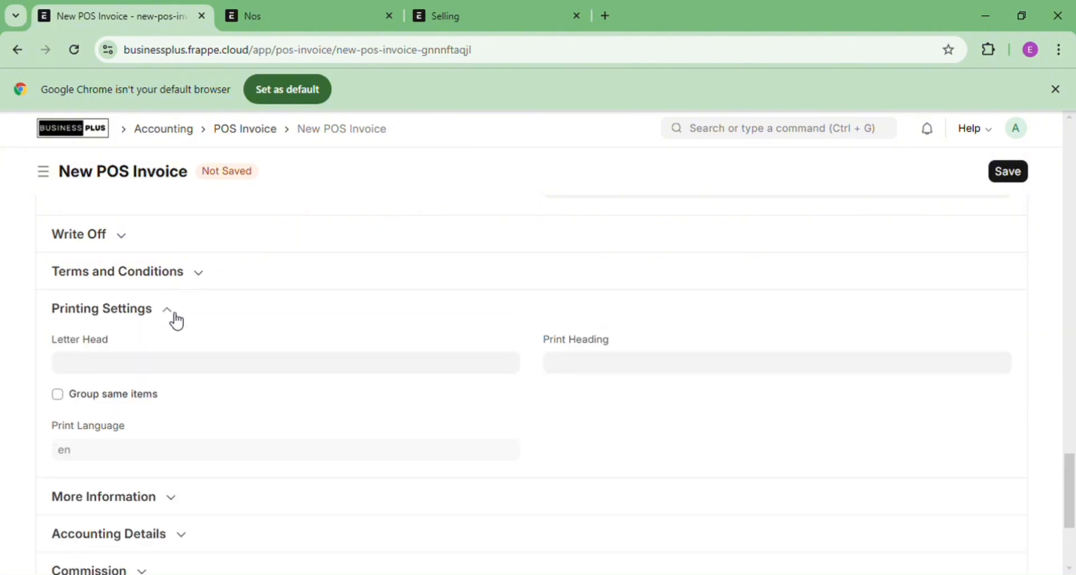
pyautogui.click(175, 316)
pyautogui.click(177, 347)
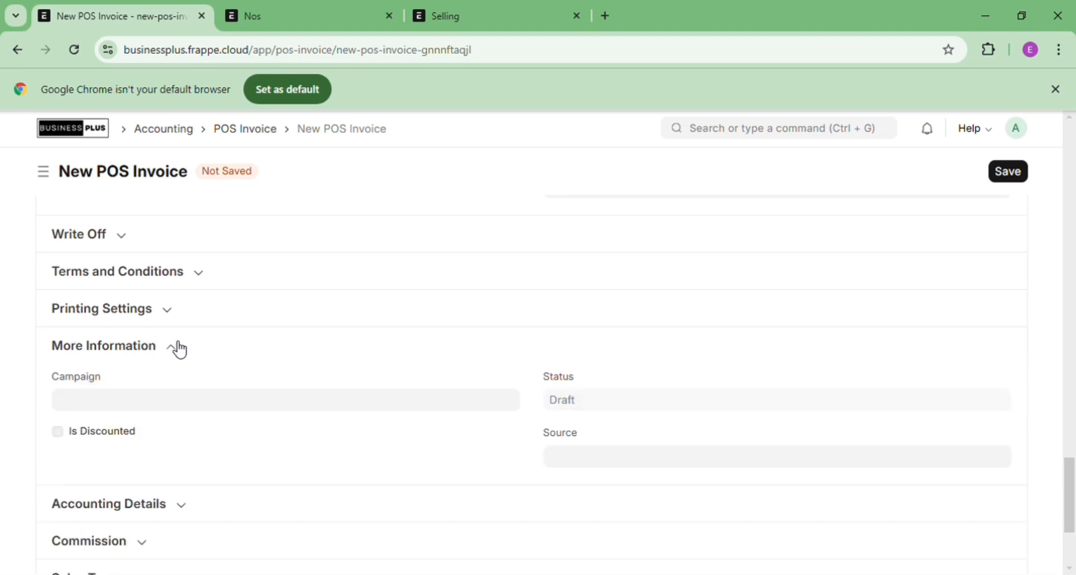
pyautogui.click(177, 347)
pyautogui.click(177, 347)
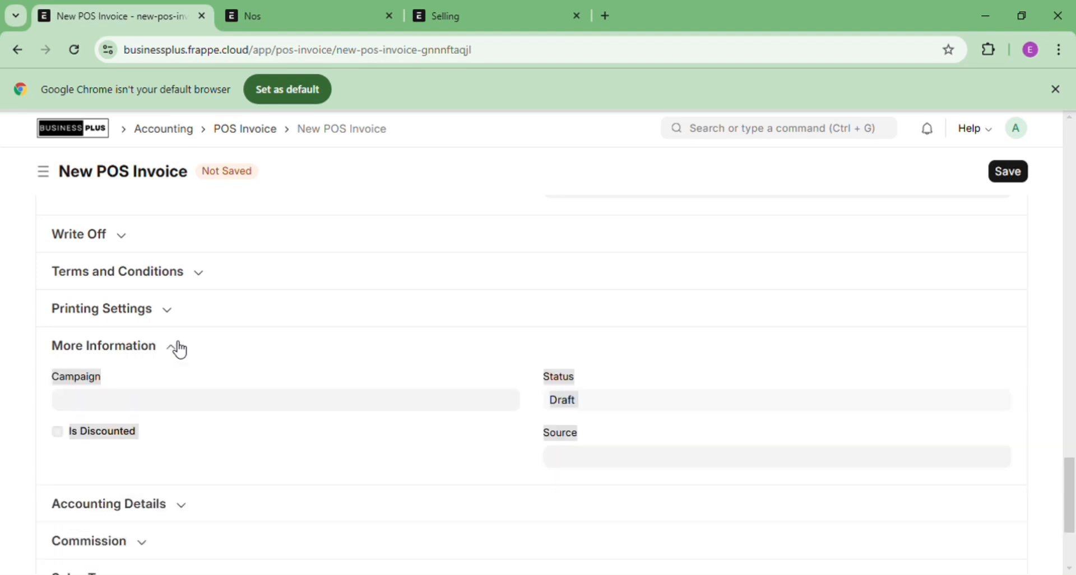
pyautogui.click(178, 347)
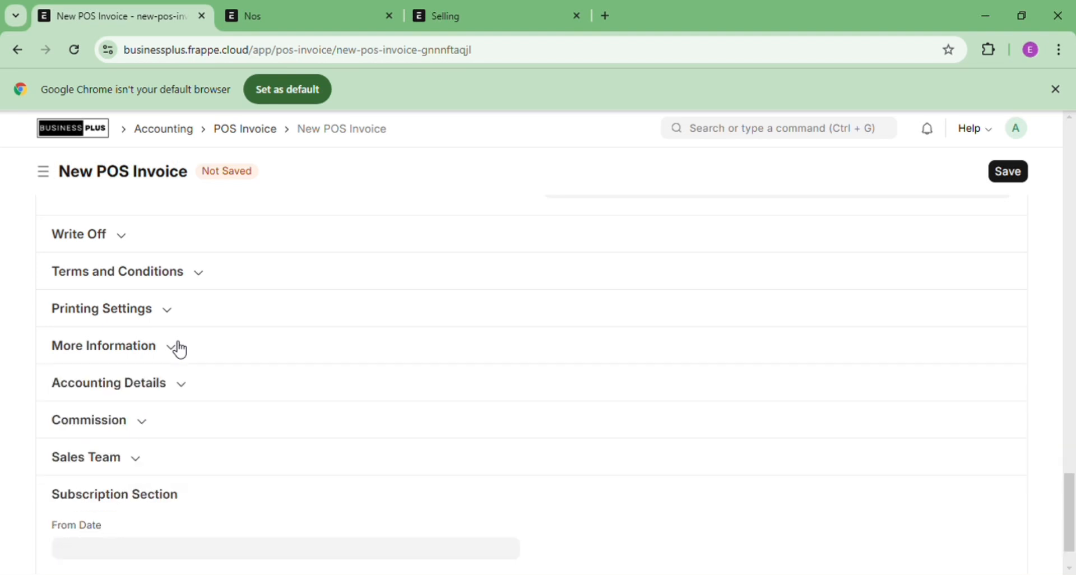
pyautogui.click(182, 385)
pyautogui.click(188, 391)
pyautogui.click(149, 426)
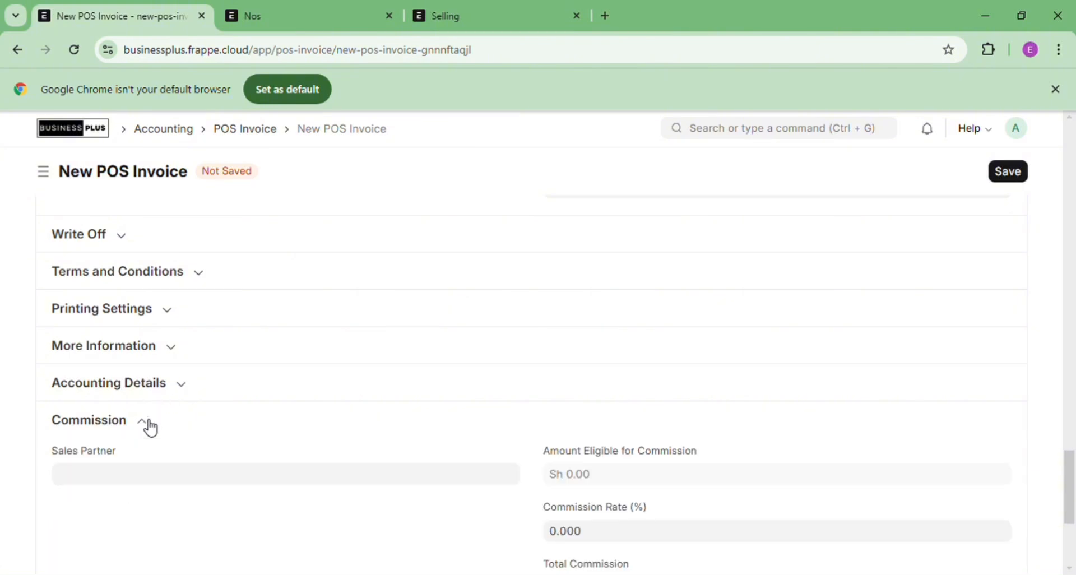
pyautogui.click(148, 426)
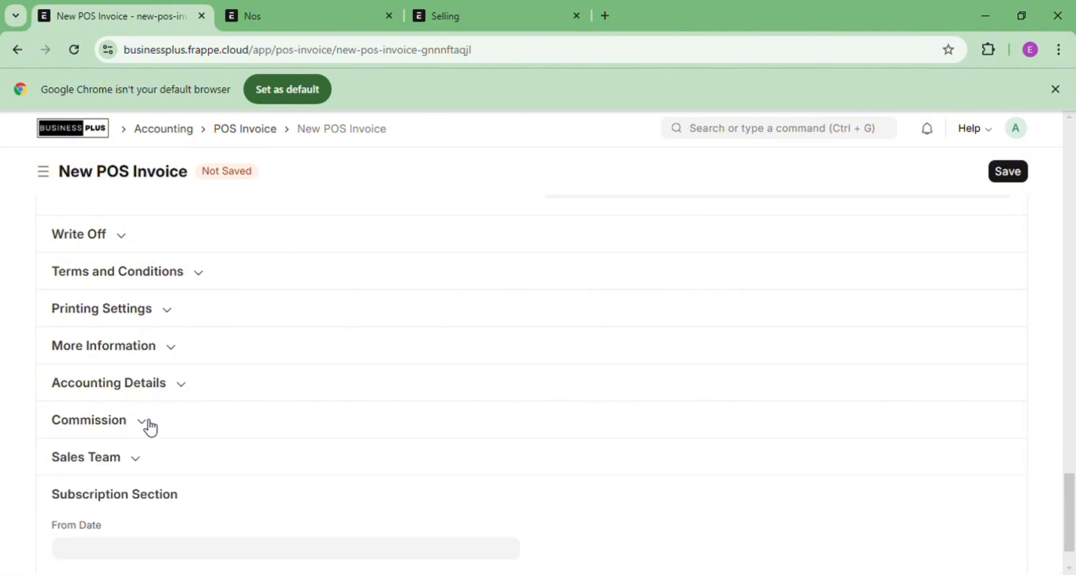
pyautogui.click(137, 461)
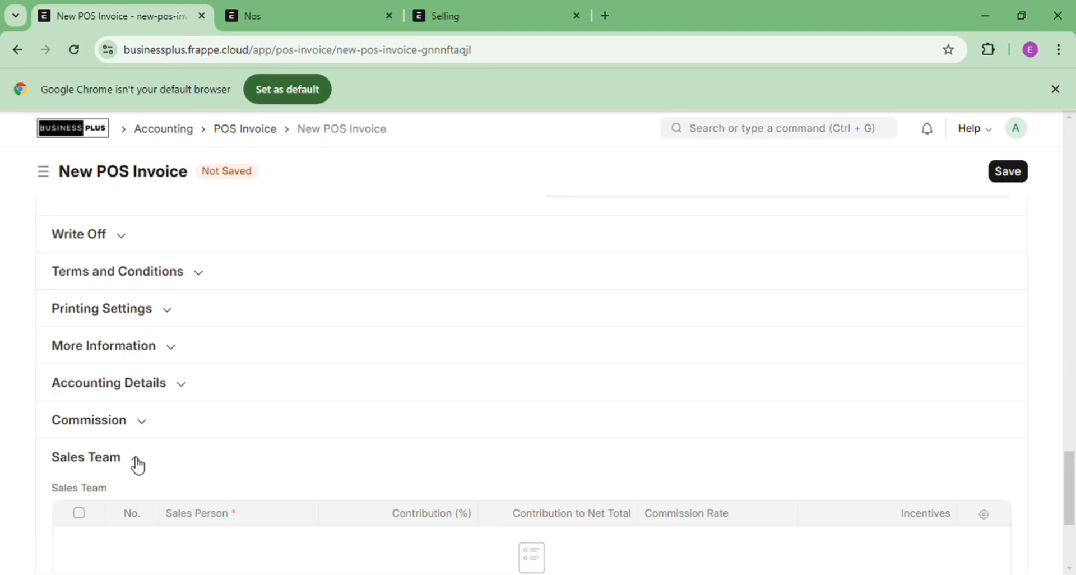
pyautogui.click(138, 463)
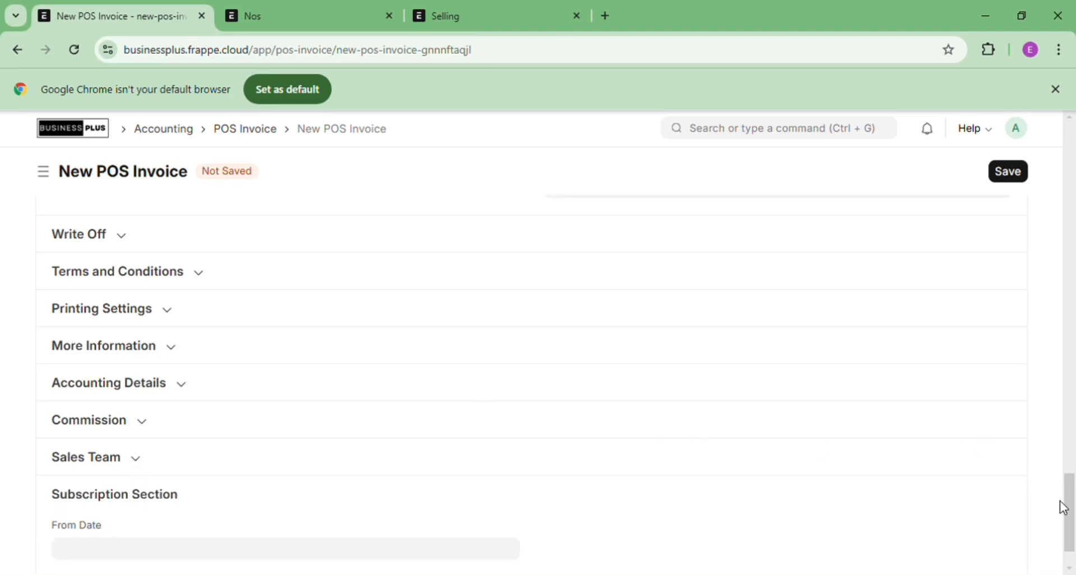
pyautogui.moveTo(1073, 505); pyautogui.dragTo(1072, 137)
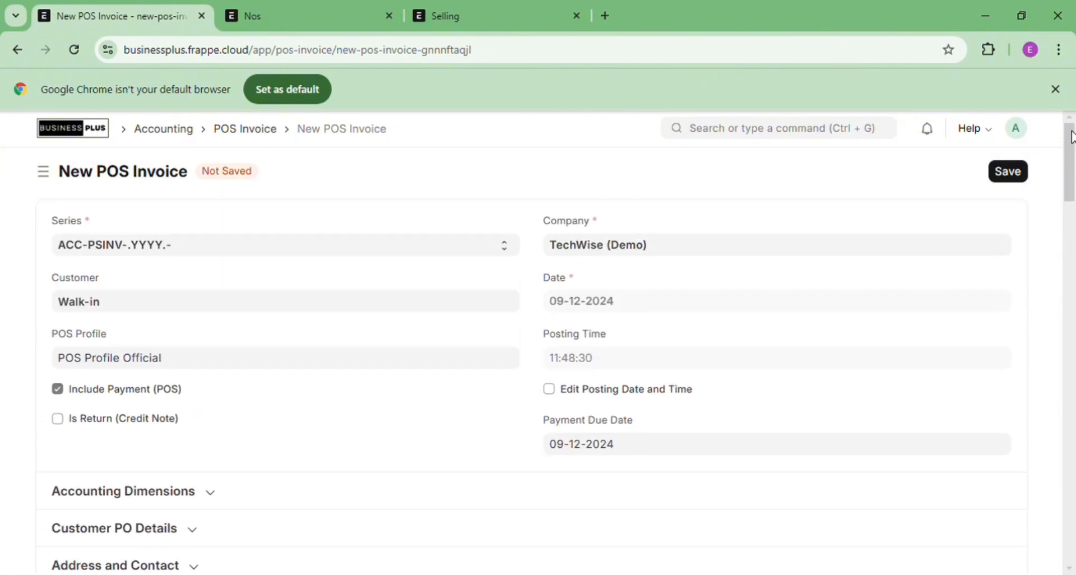
# Save and submit POS invoice ACC-PSINV-2024-00005 so it is marked Paid
pyautogui.click(1008, 177)
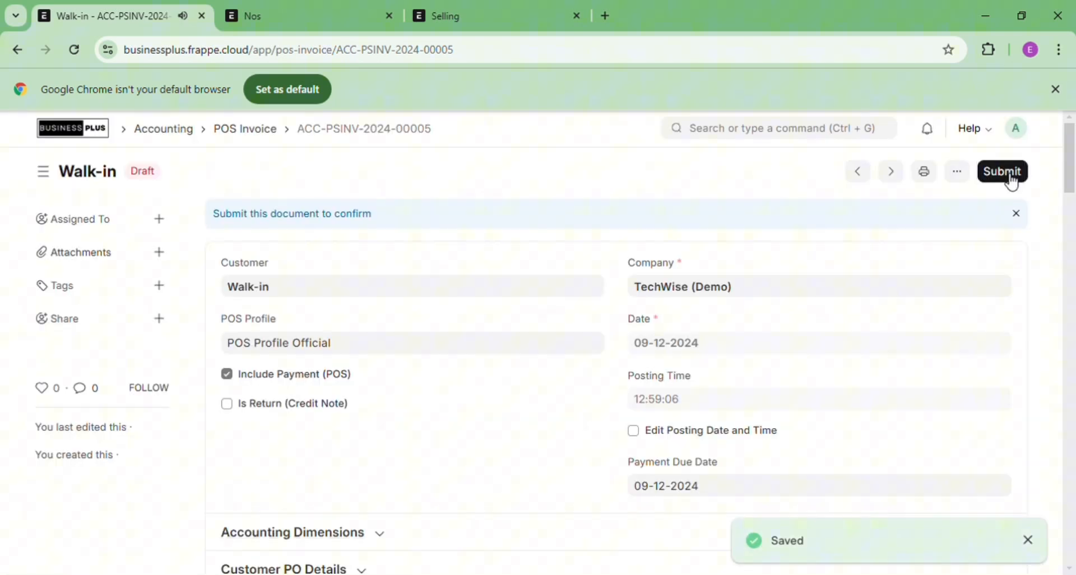
pyautogui.click(1008, 178)
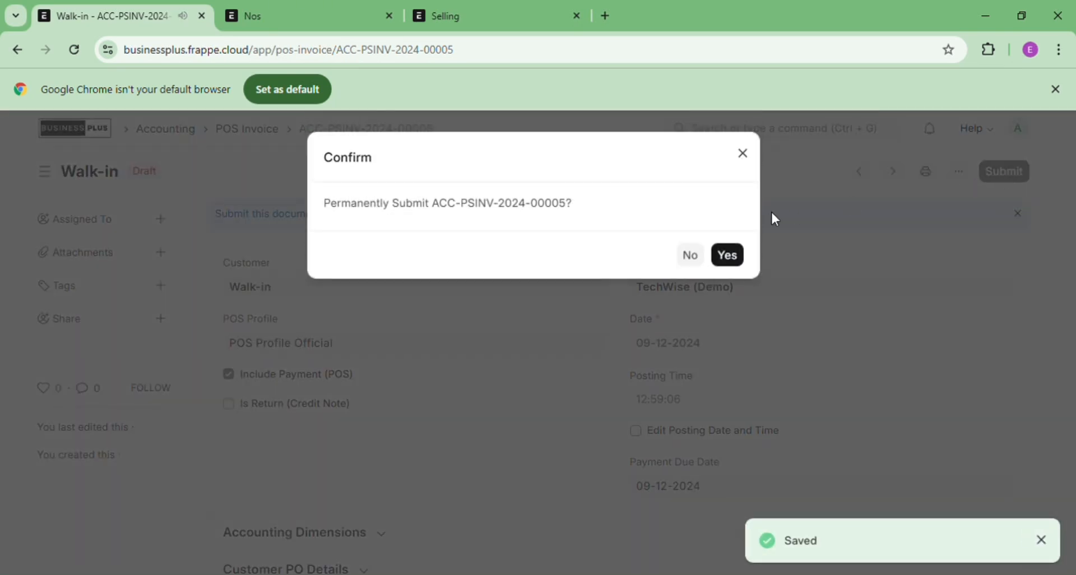
pyautogui.click(731, 260)
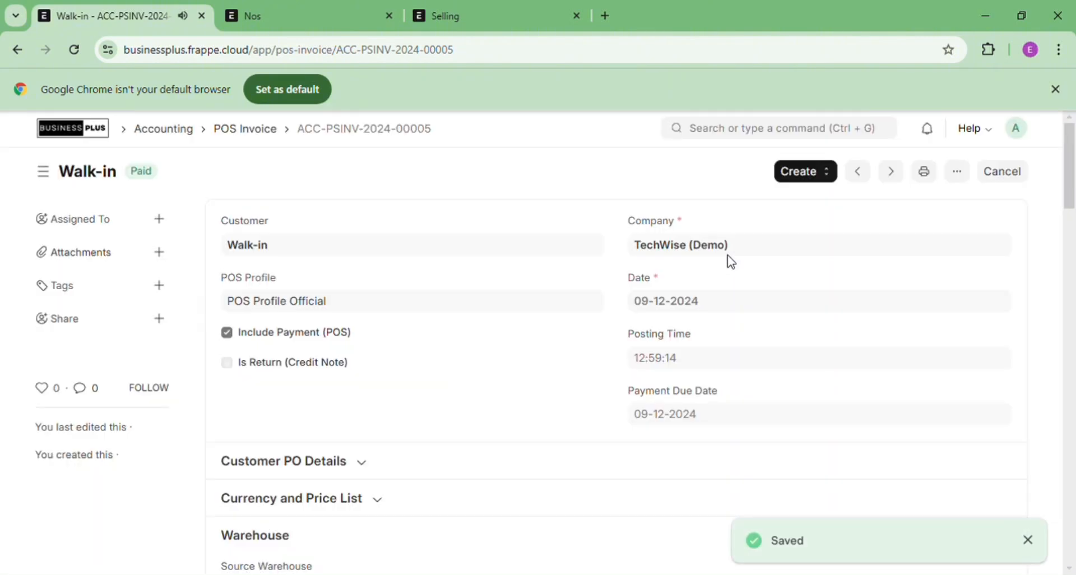
# Return to the POS Profile Official page
pyautogui.click(742, 141)
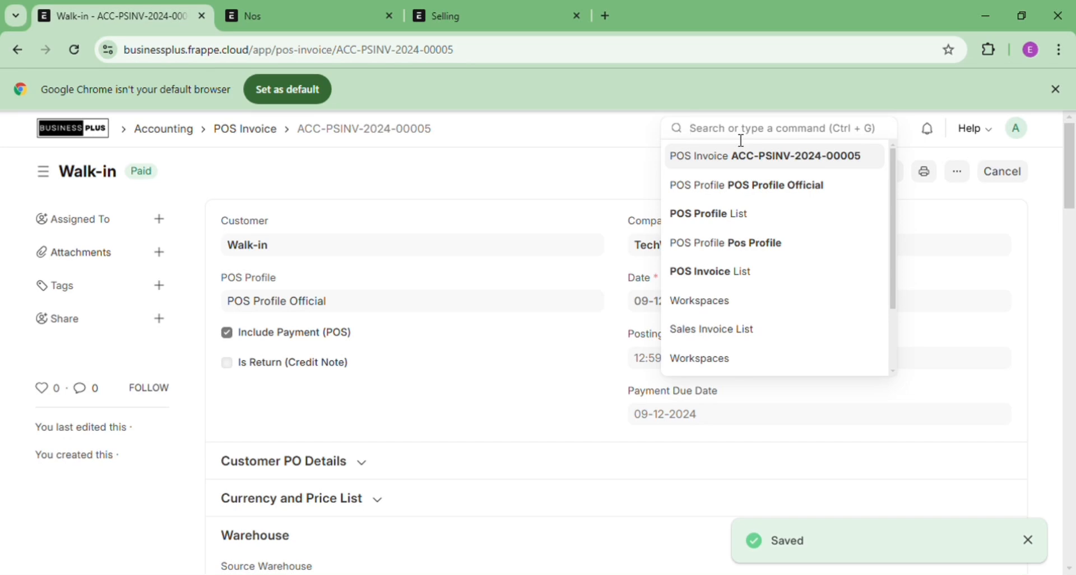
pyautogui.click(499, 170)
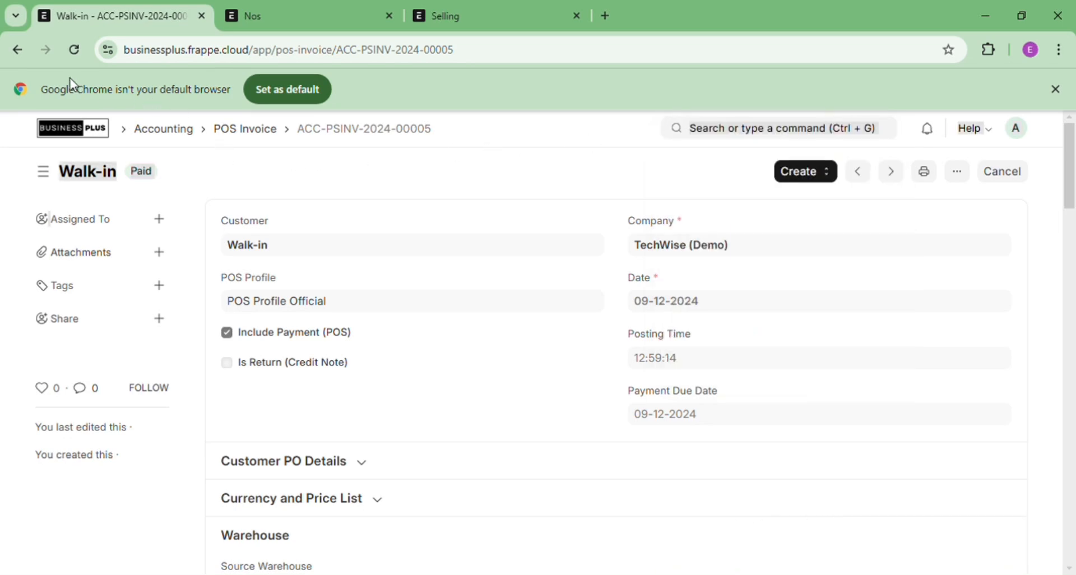
pyautogui.click(21, 57)
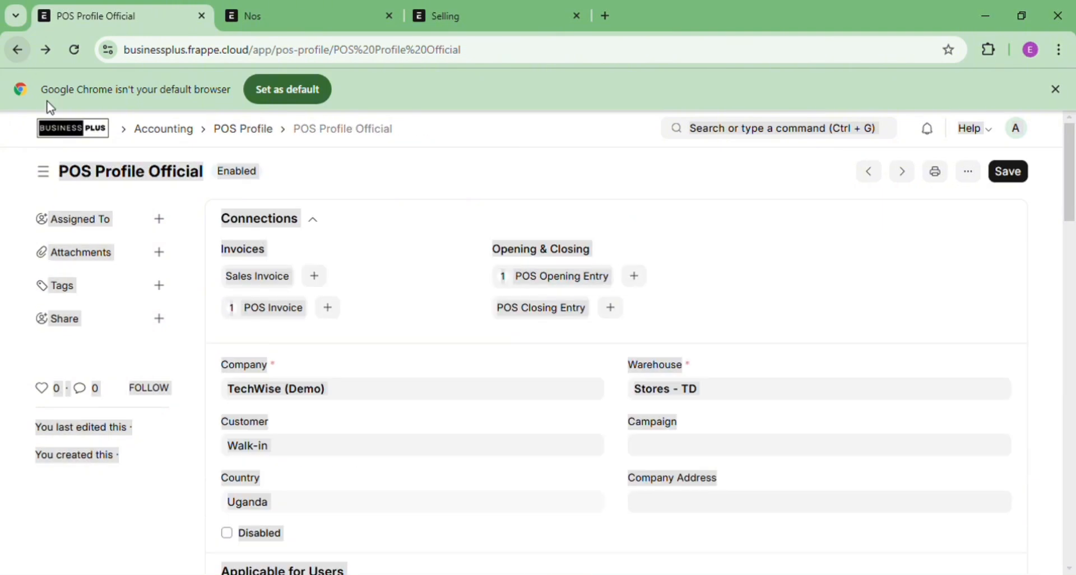
pyautogui.click(454, 261)
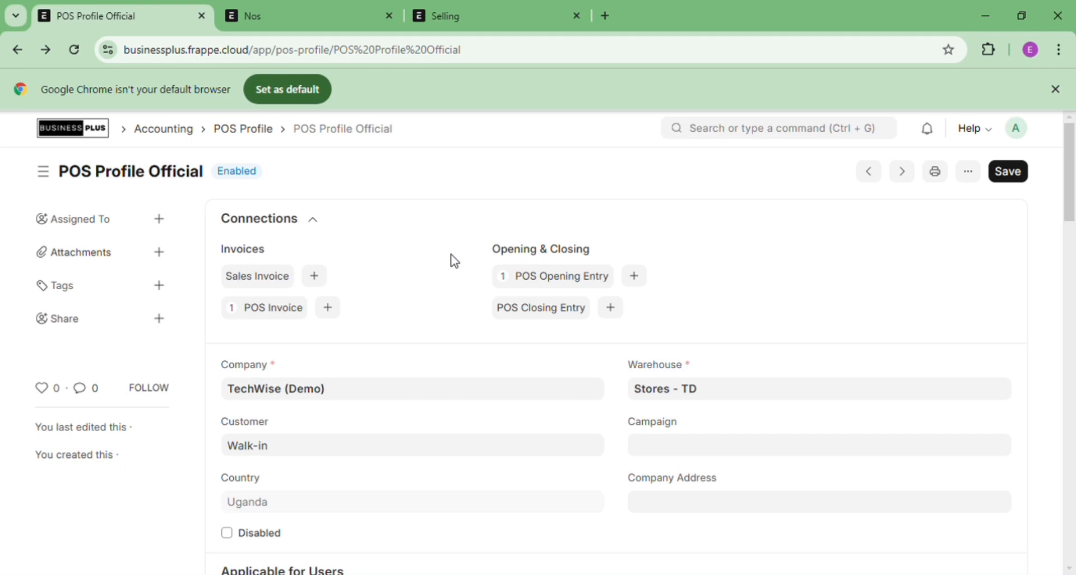
pyautogui.moveTo(451, 254); pyautogui.dragTo(476, 260)
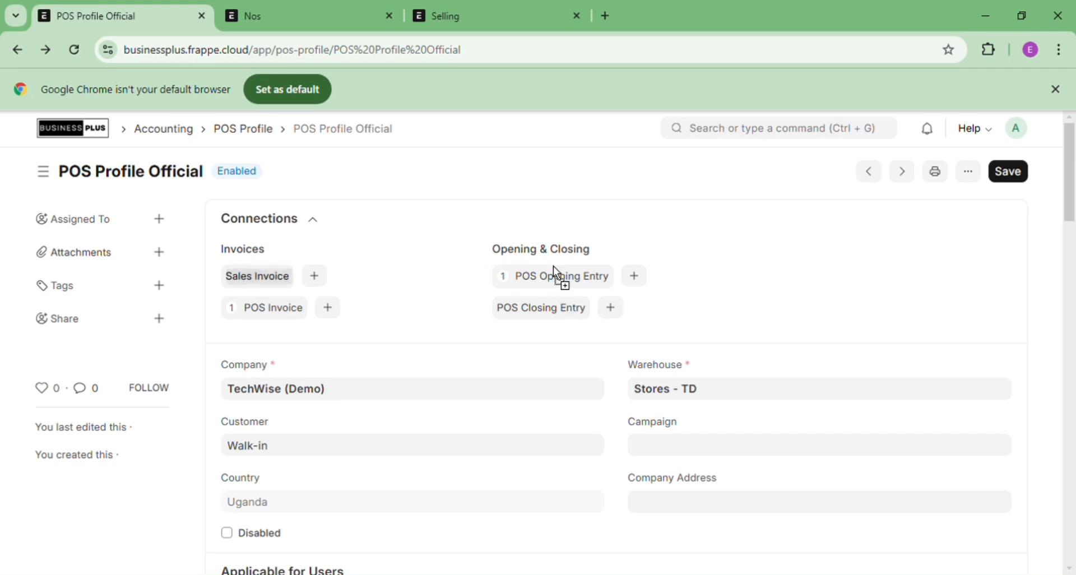
pyautogui.moveTo(553, 267); pyautogui.dragTo(539, 278)
# Start a new POS closing entry using opening entry POS-OPE-2024-00002
pyautogui.click(615, 310)
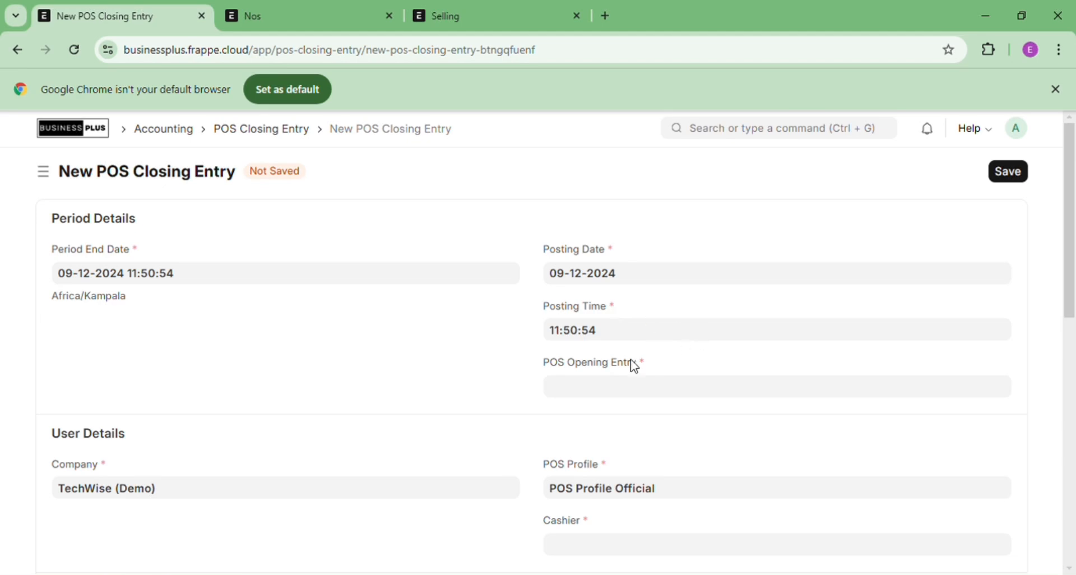
pyautogui.click(595, 391)
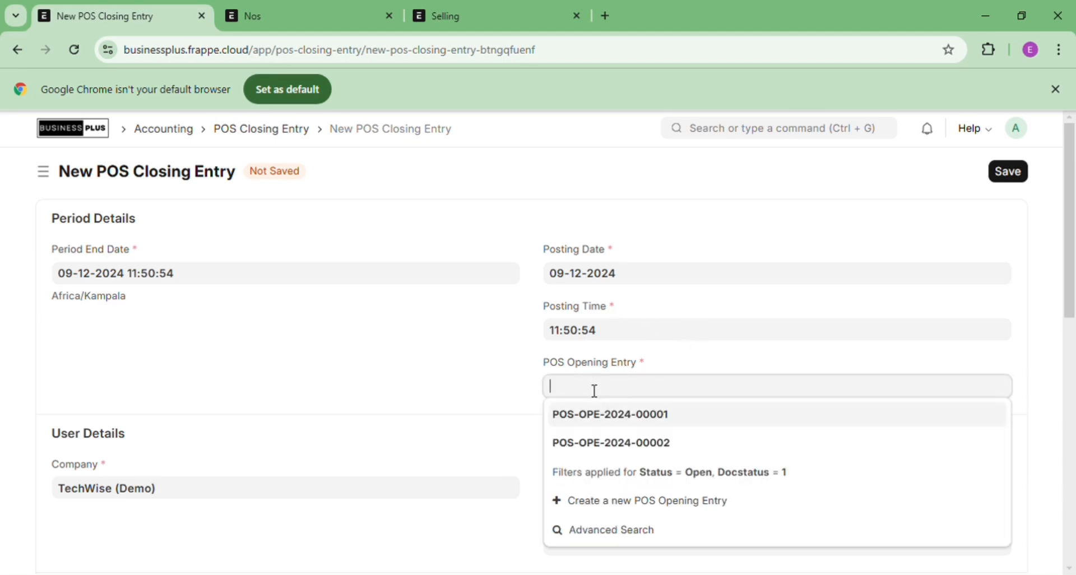
pyautogui.click(632, 449)
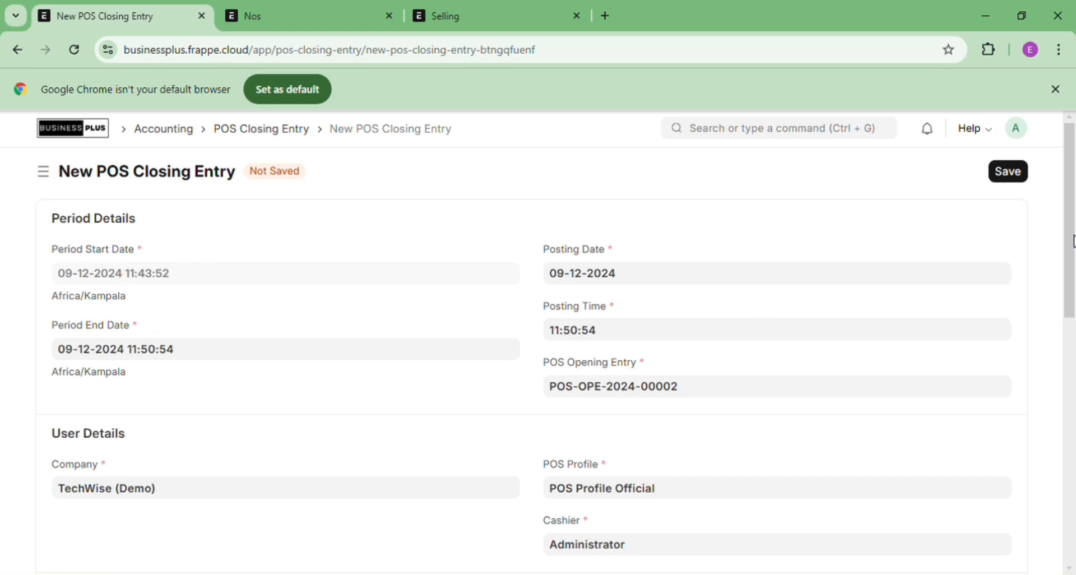
pyautogui.moveTo(1069, 240); pyautogui.dragTo(1075, 392)
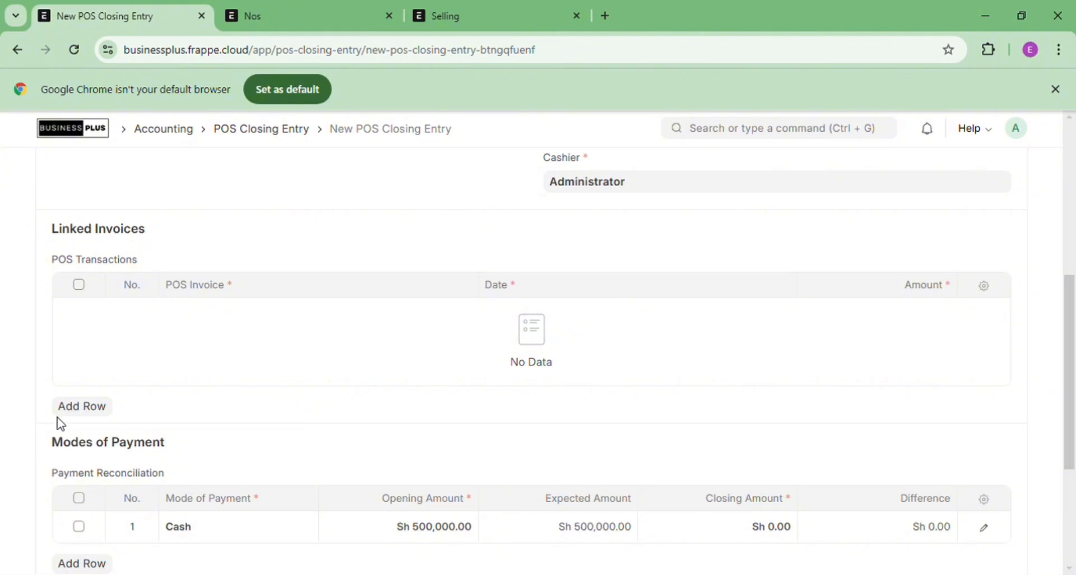
# Add POS invoice ACC-PSINV-2024-00005 as a row under POS Transactions
pyautogui.click(94, 408)
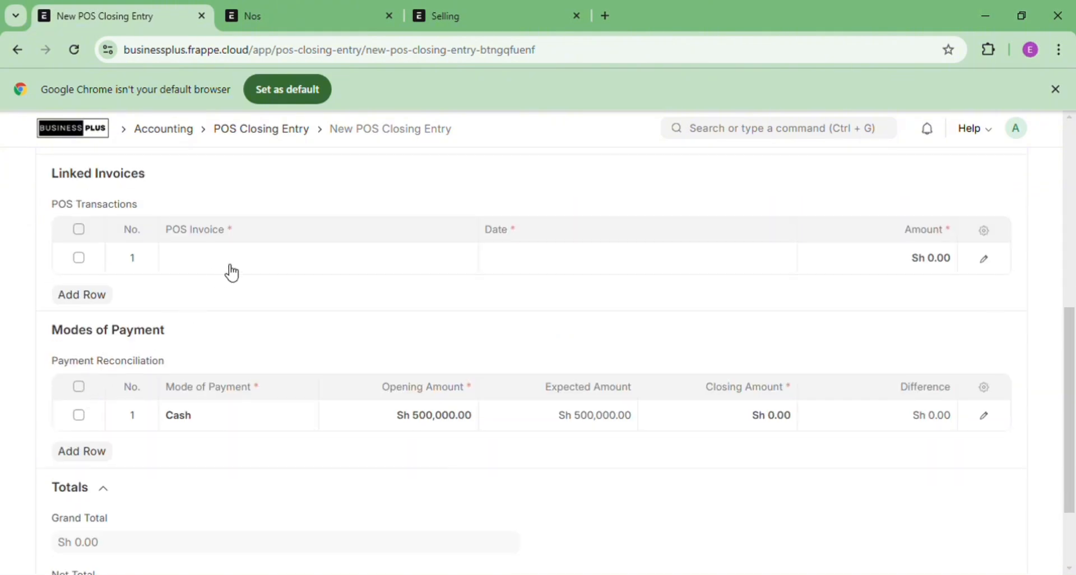
pyautogui.click(233, 271)
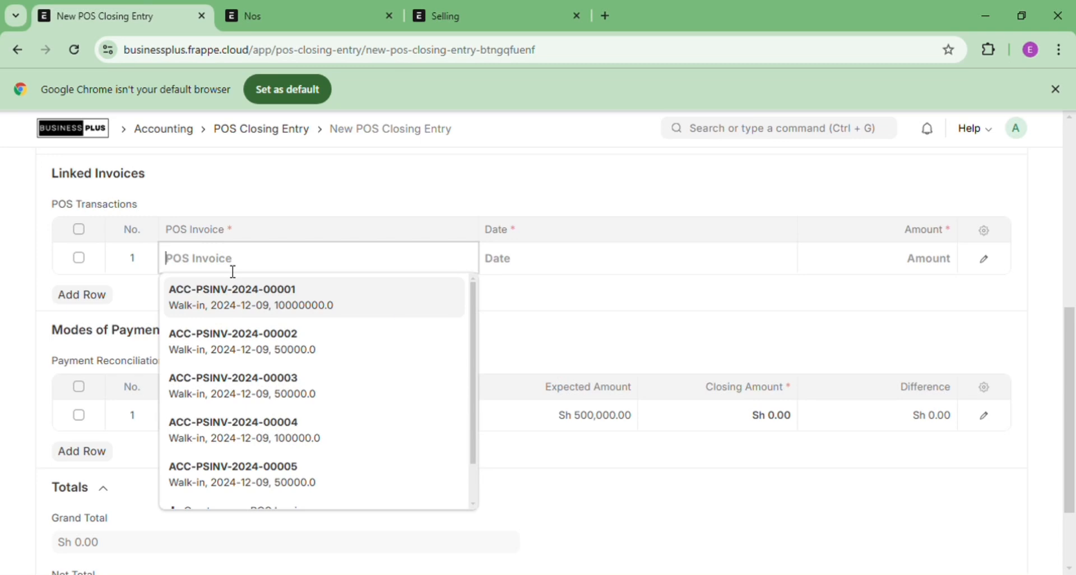
pyautogui.click(600, 288)
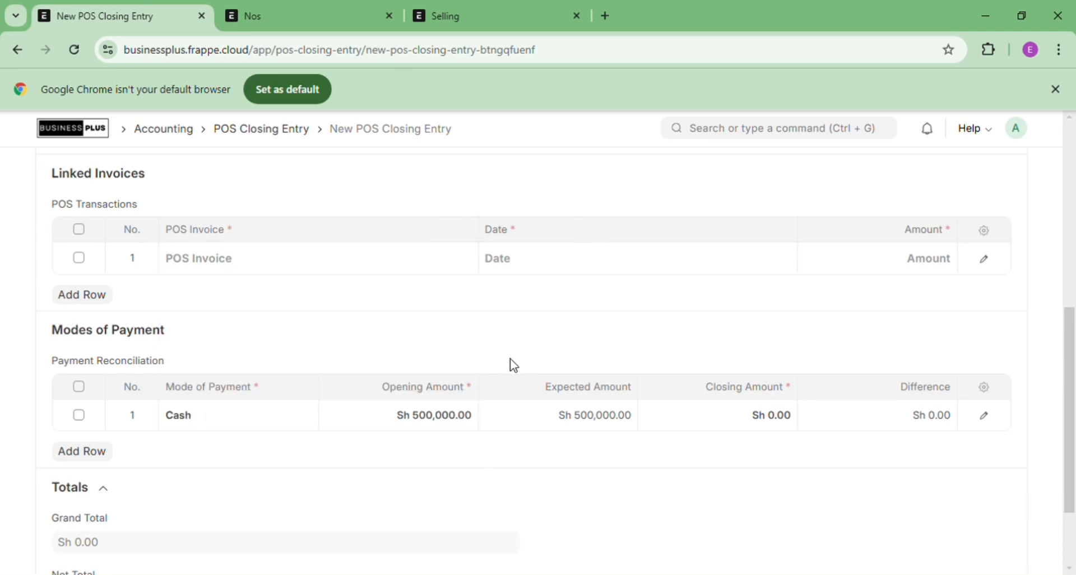
pyautogui.click(343, 274)
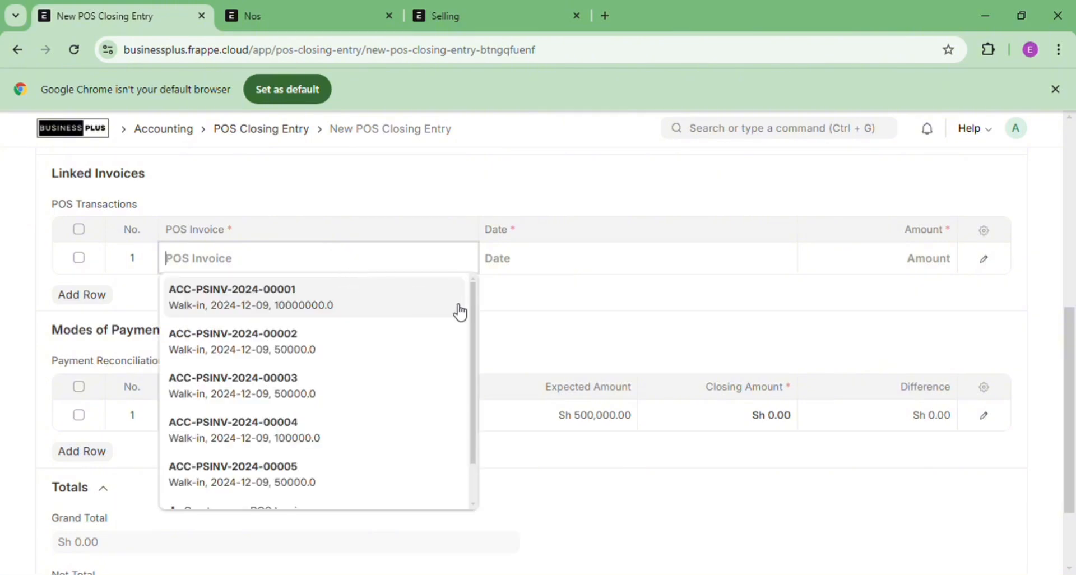
pyautogui.moveTo(477, 318); pyautogui.dragTo(471, 361)
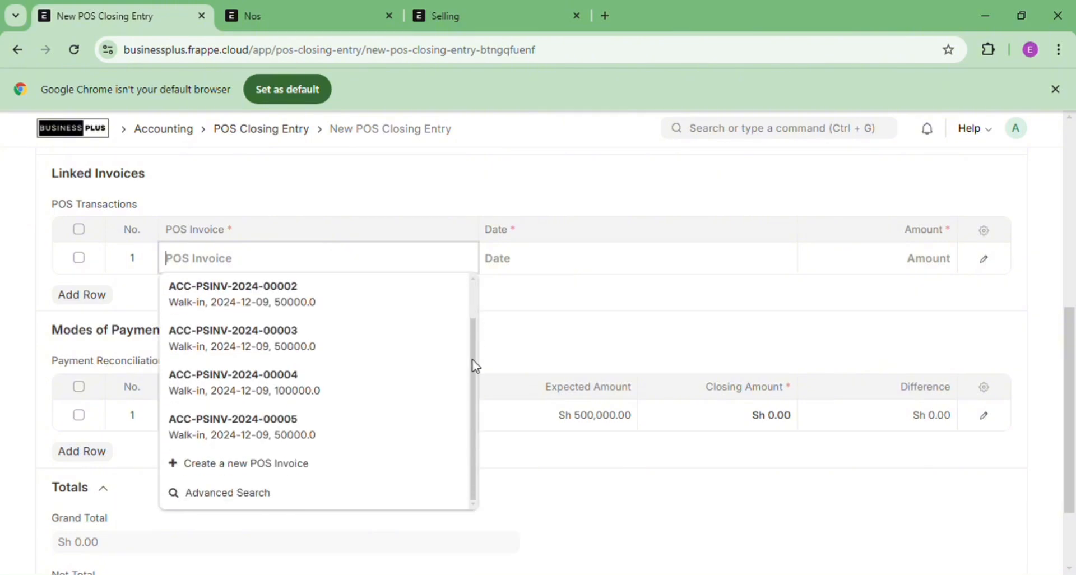
pyautogui.click(227, 435)
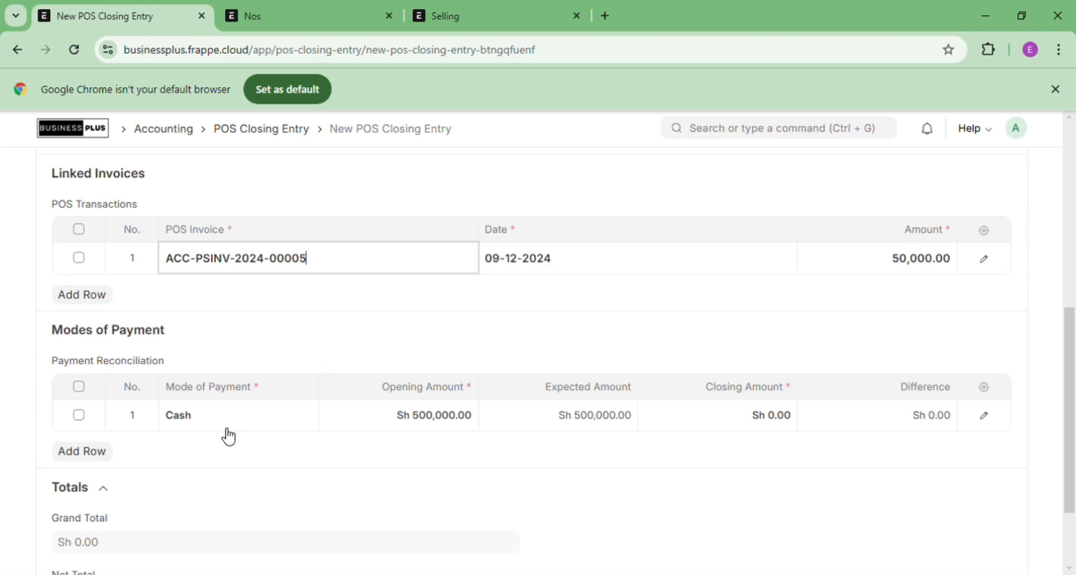
# Enter a Cash closing amount of 1,000,000.00
pyautogui.click(725, 412)
pyautogui.write('1000000')
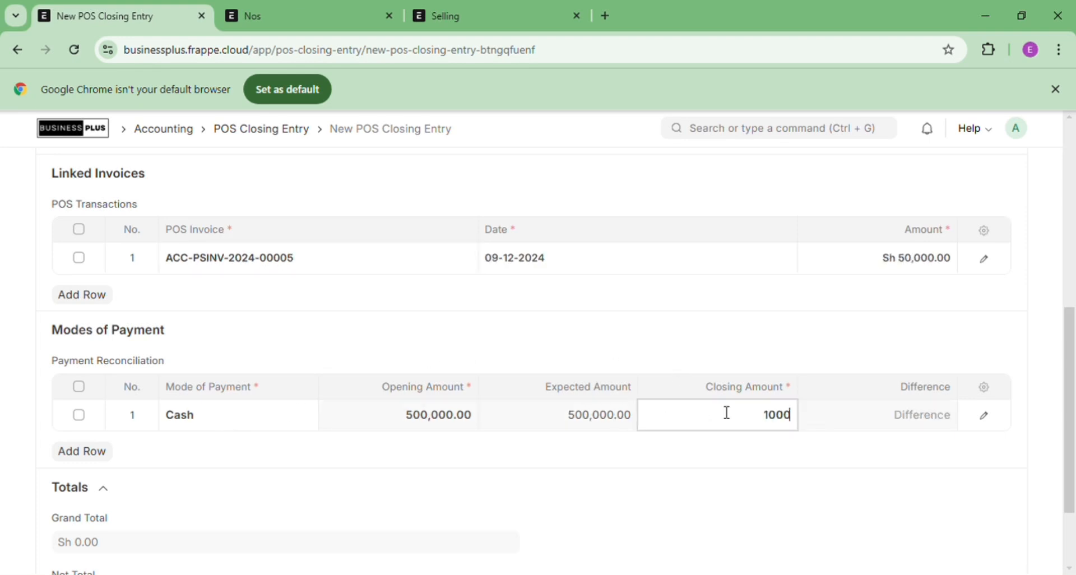
pyautogui.click(864, 323)
pyautogui.moveTo(1071, 356); pyautogui.dragTo(1057, 161)
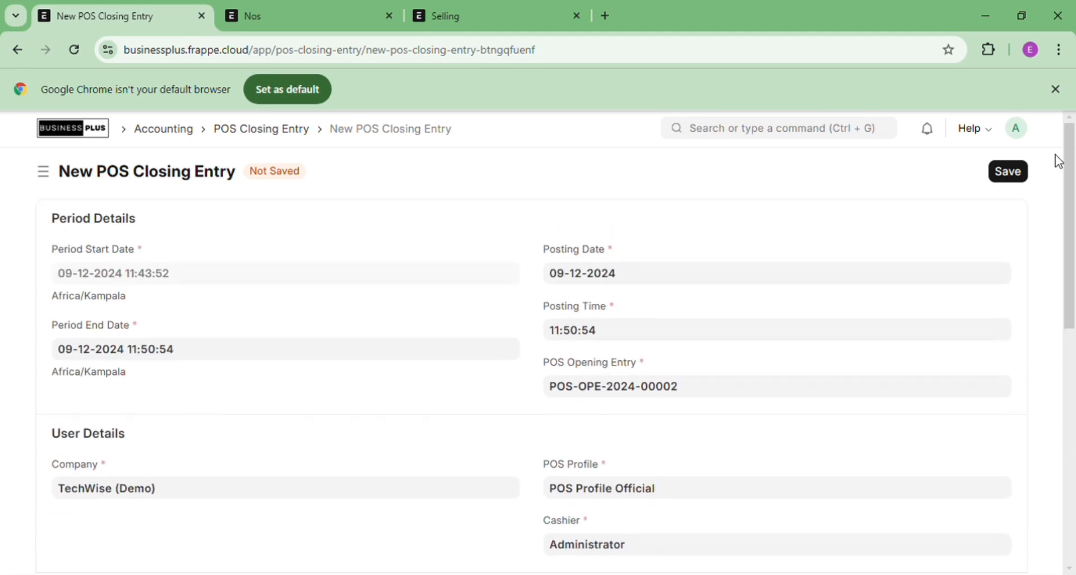
# Save and submit the closing entry as POS-CLO-2024-00001
pyautogui.click(1009, 174)
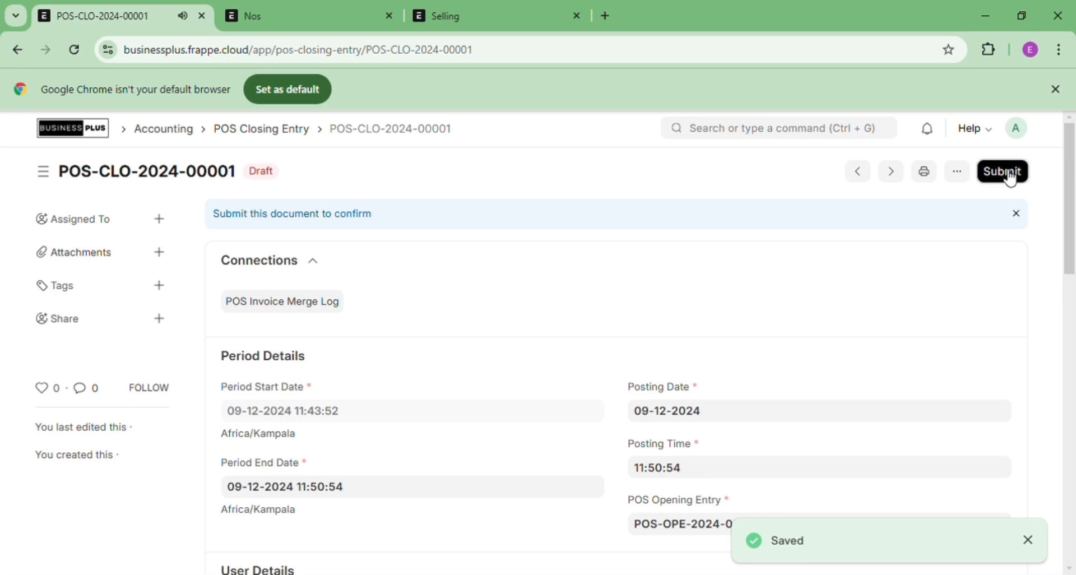
pyautogui.click(1008, 172)
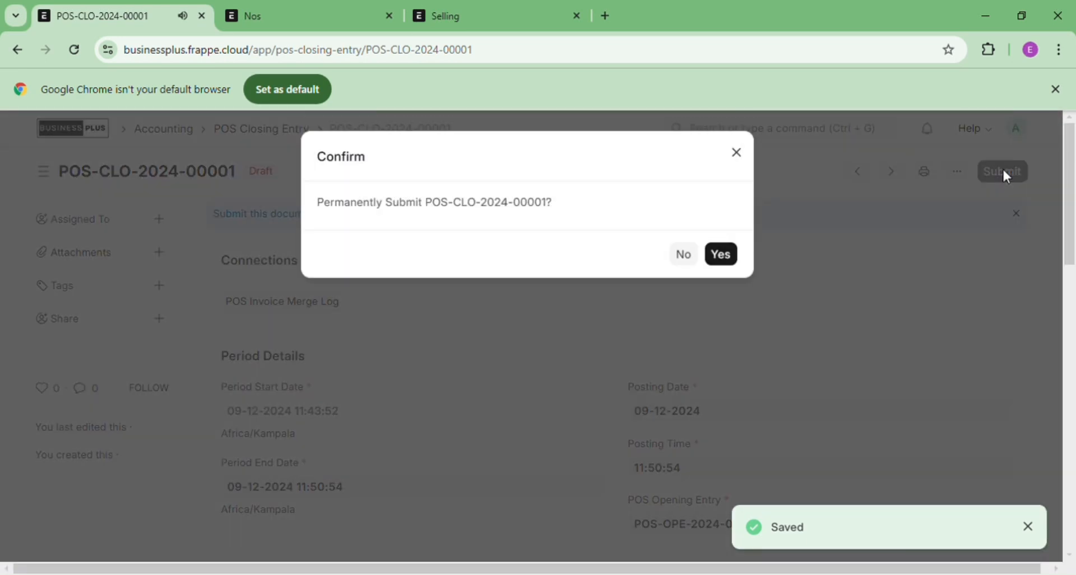
pyautogui.click(735, 258)
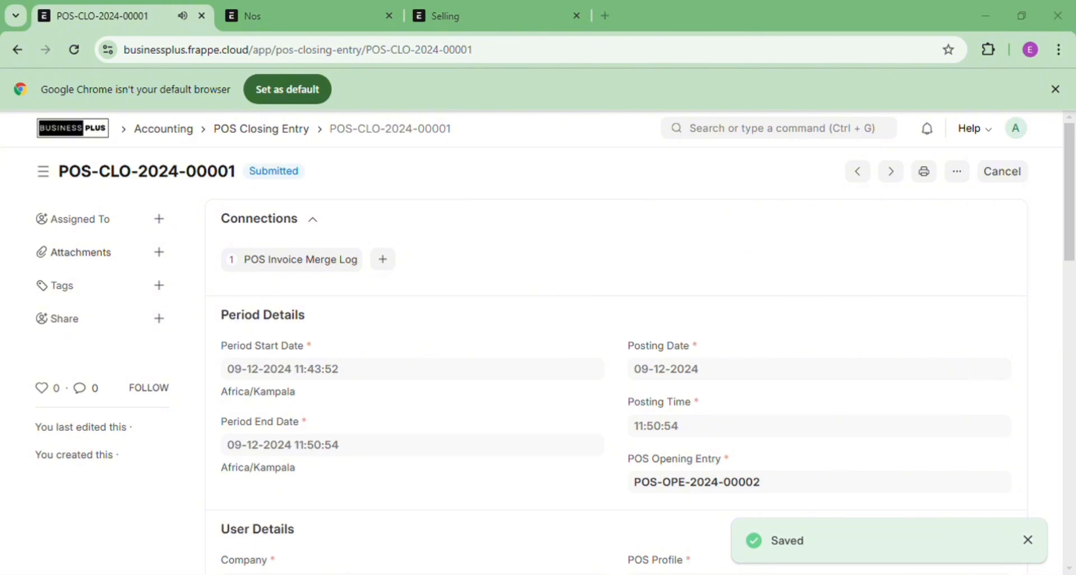
pyautogui.click(931, 381)
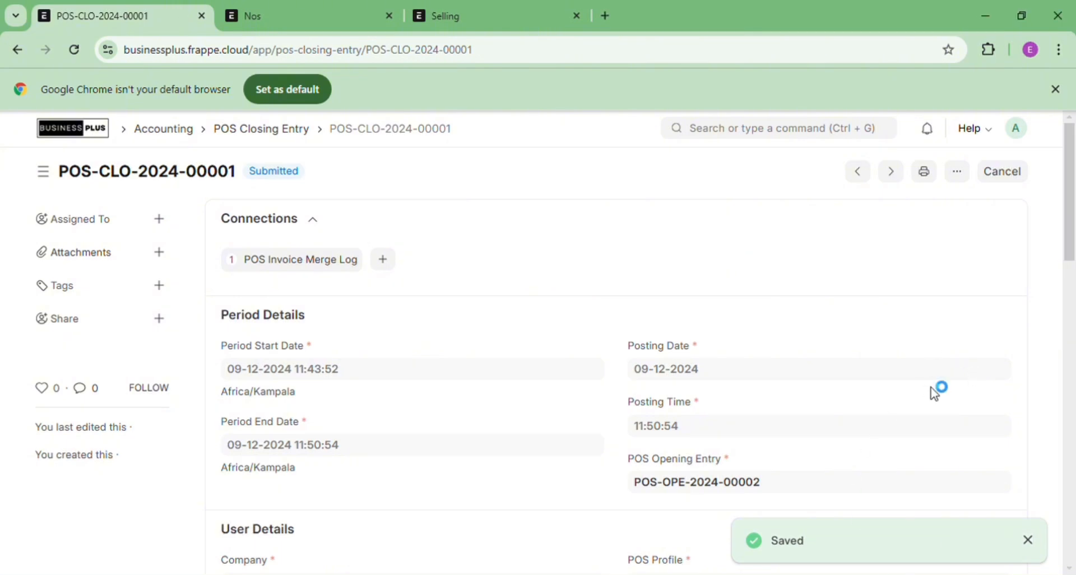
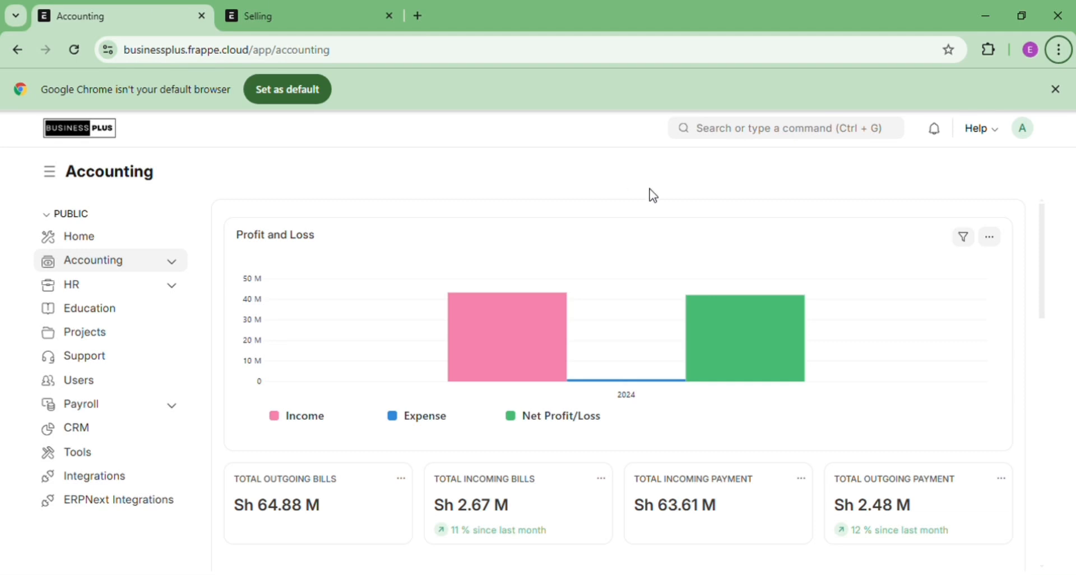
# Open the Supplier list through a search for 'suppl'
pyautogui.click(760, 133)
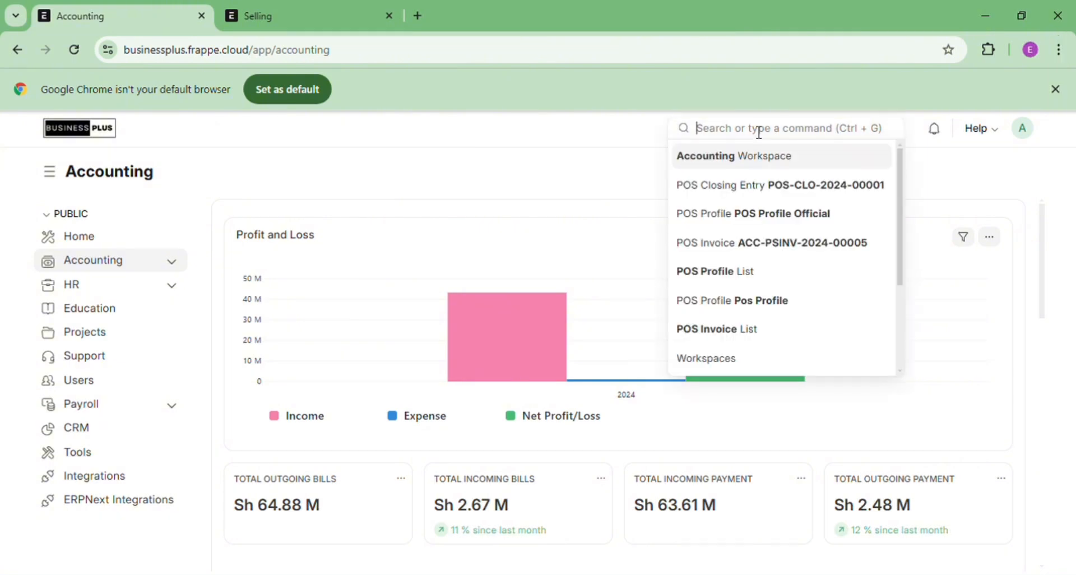
pyautogui.write('suppl')
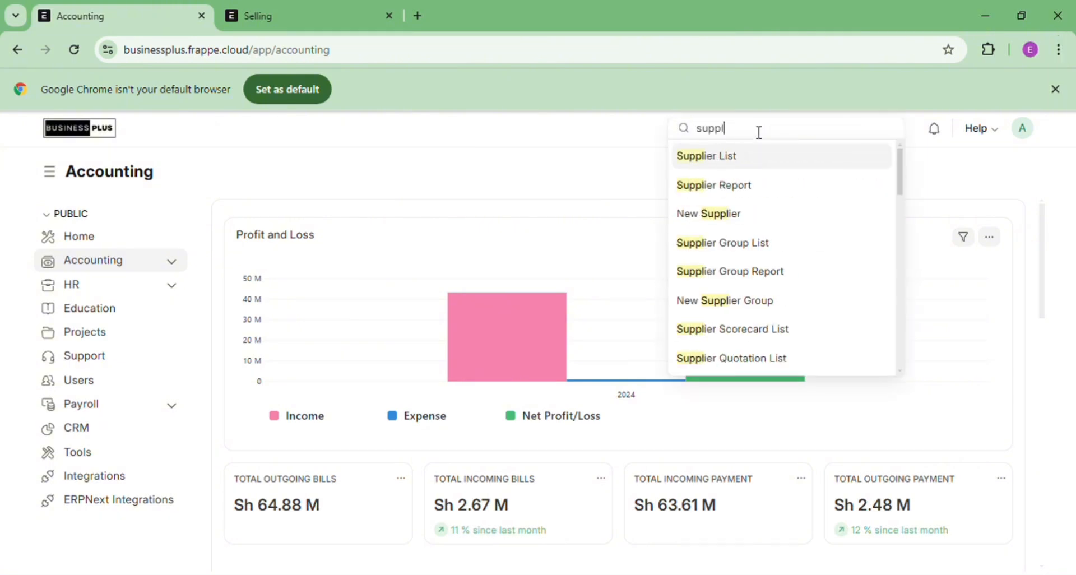
pyautogui.click(739, 165)
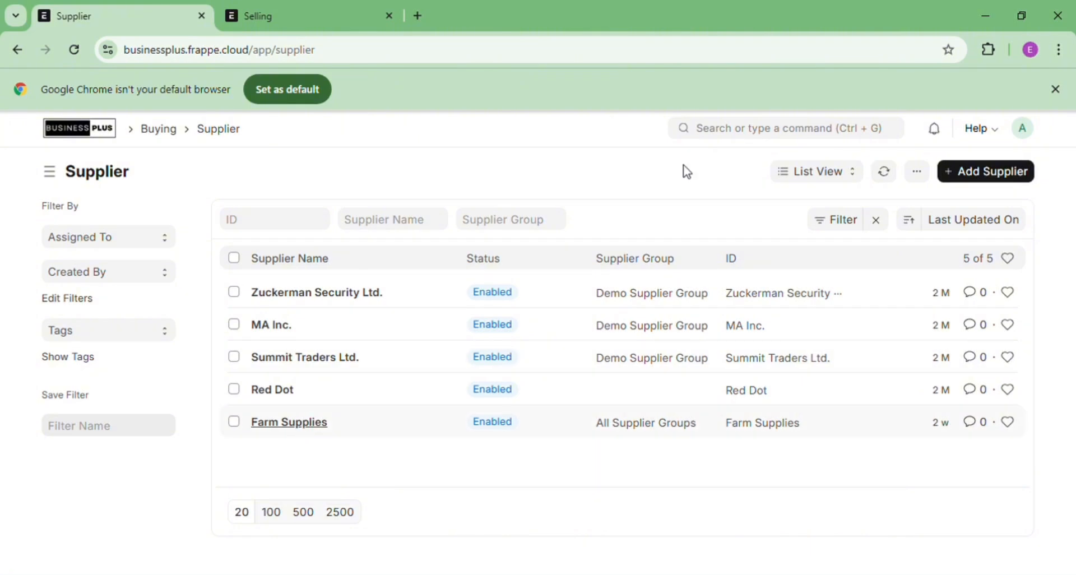
# Start a new supplier on the full form with Supplier Name 'Timber Suppliers Ltd'
pyautogui.click(978, 178)
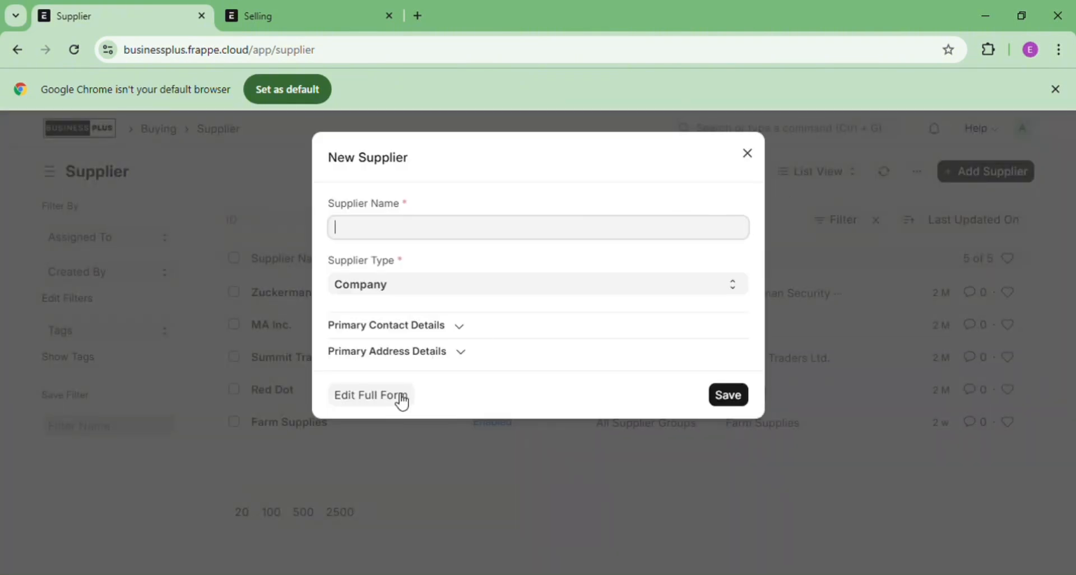
pyautogui.click(402, 401)
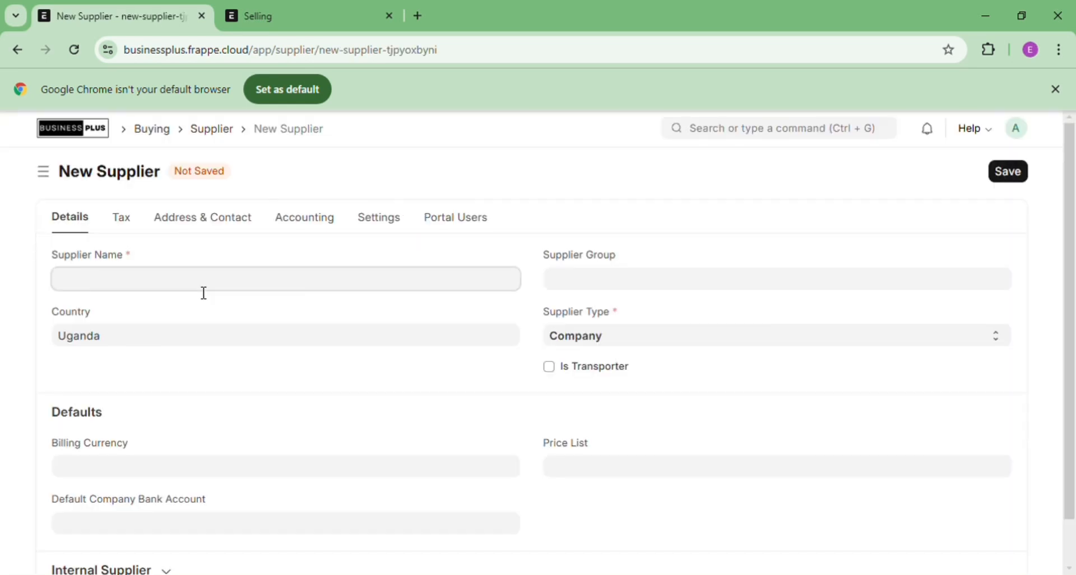
pyautogui.write('Timber Suppliers ')
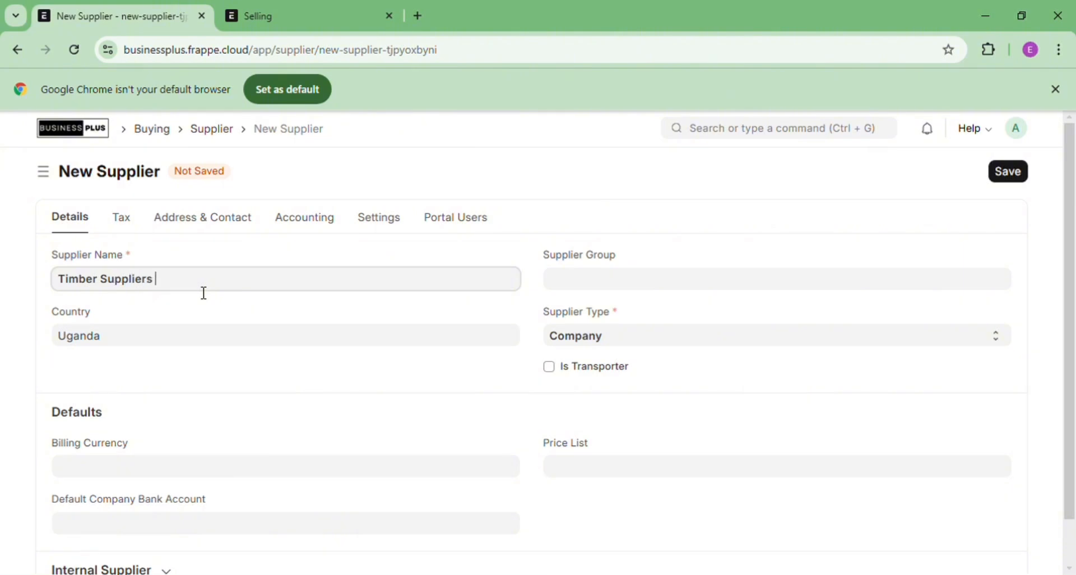
pyautogui.write('Ltd')
pyautogui.click(559, 283)
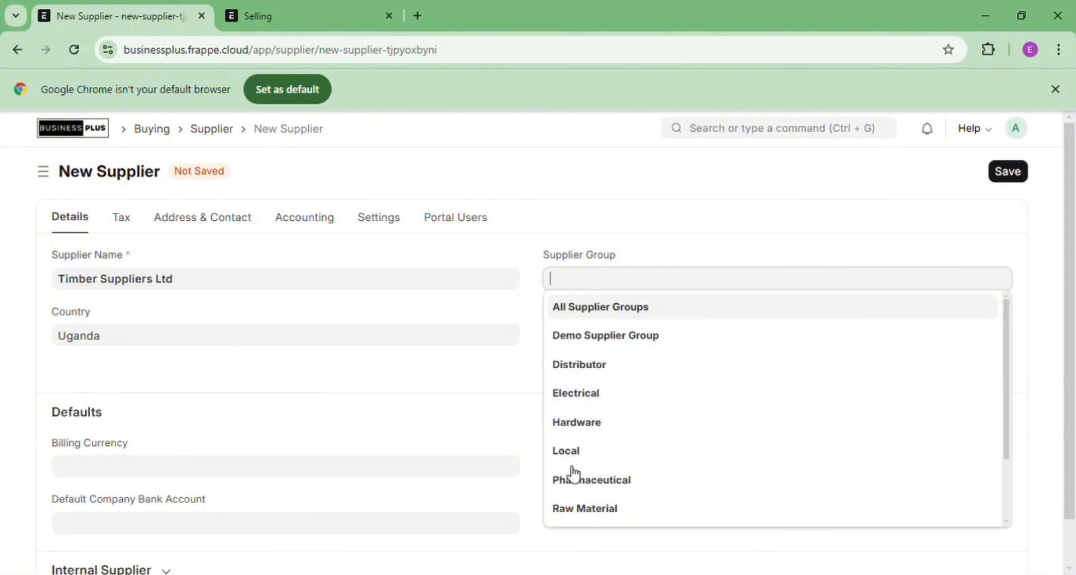
# Set Supplier Group to Raw Material and expand the Internal Supplier and More Information sections
pyautogui.click(583, 510)
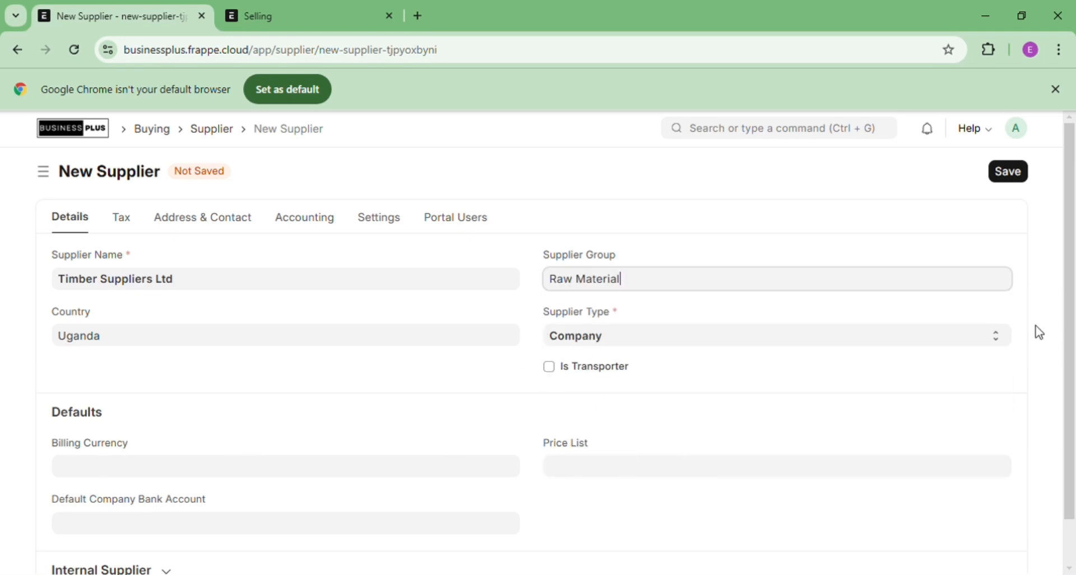
pyautogui.scroll(-1, 1074, 284)
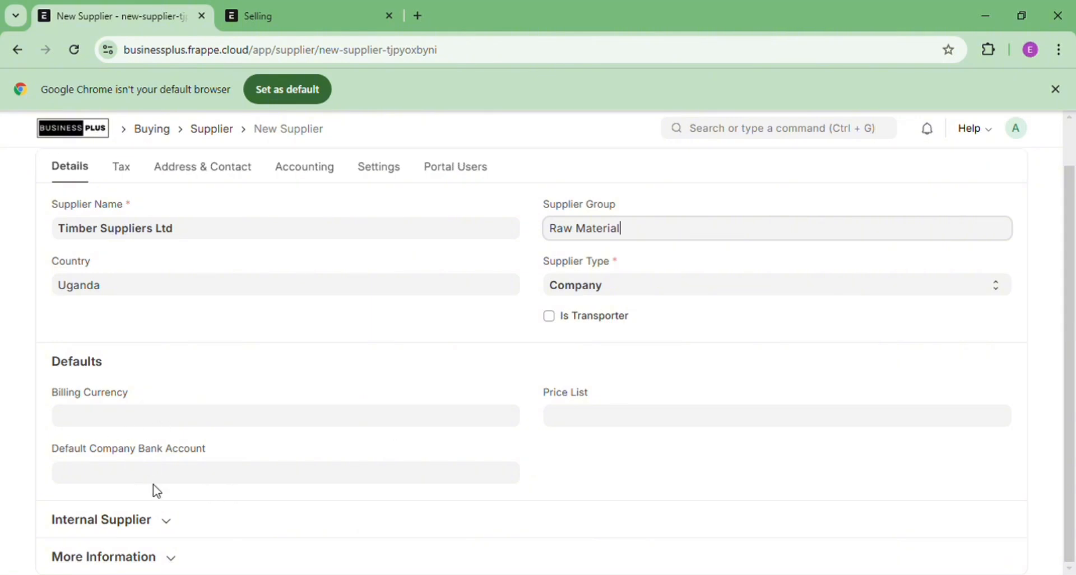
pyautogui.click(175, 526)
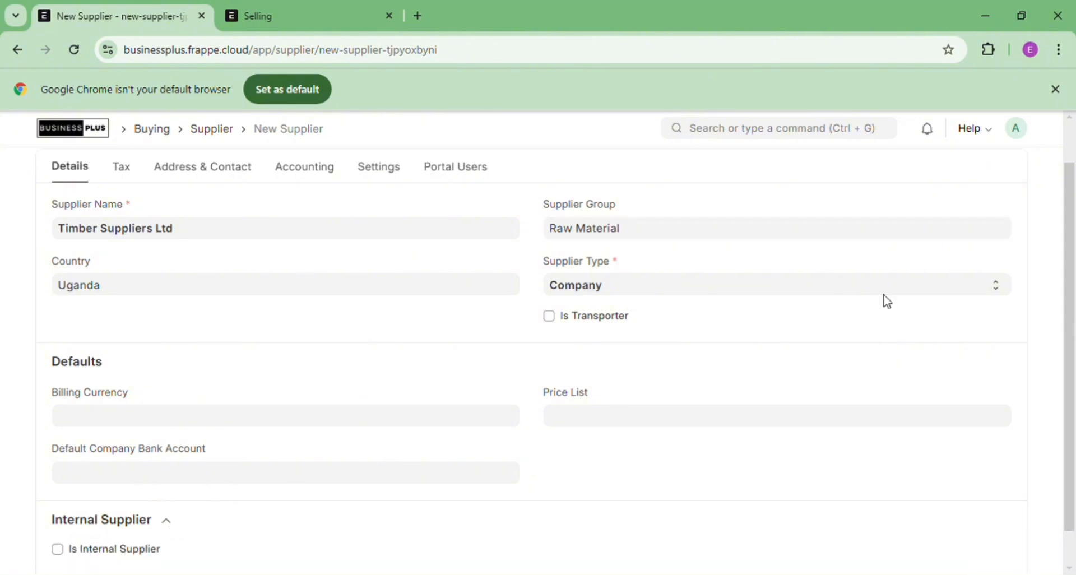
pyautogui.scroll(-1, 1073, 268)
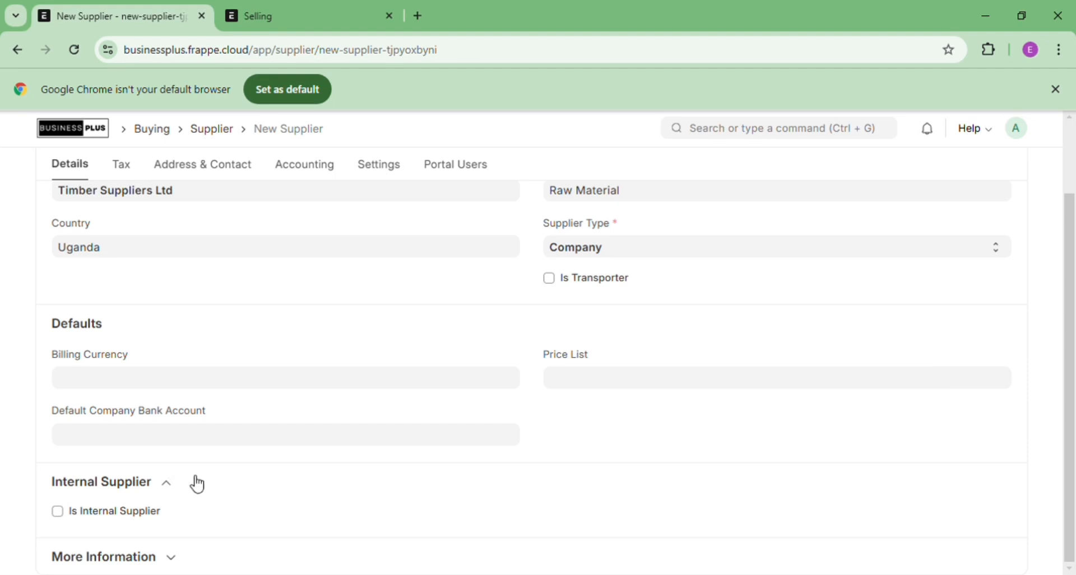
pyautogui.click(176, 558)
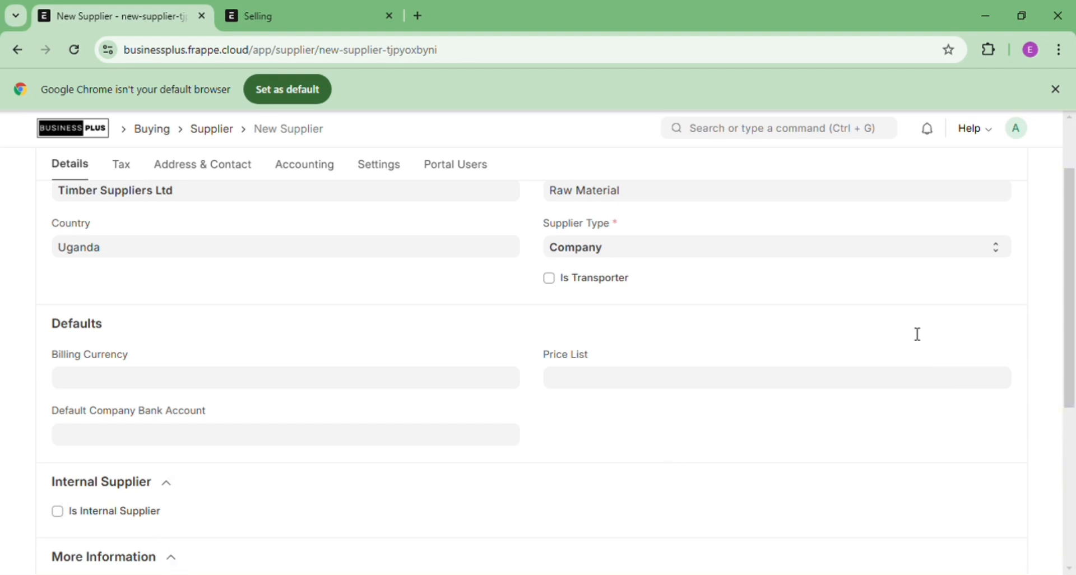
pyautogui.scroll(-2, 1071, 275)
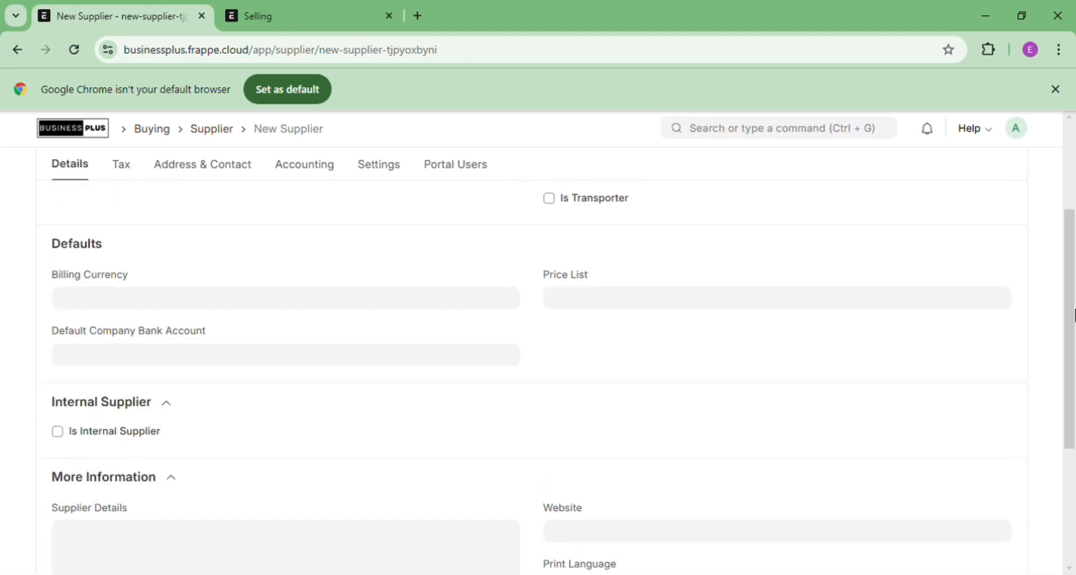
pyautogui.scroll(-4, 1073, 387)
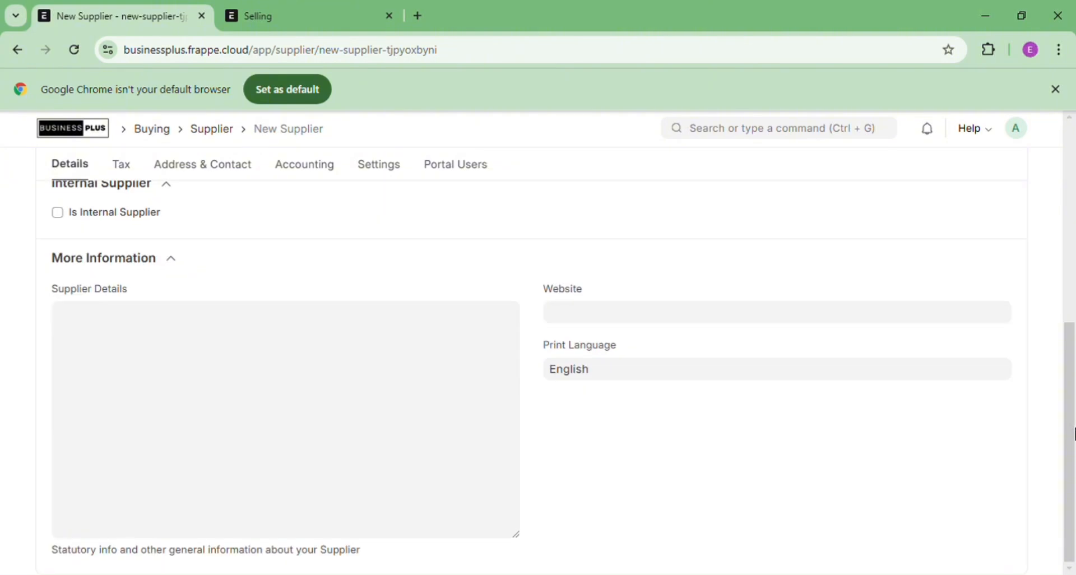
pyautogui.scroll(7, 1070, 446)
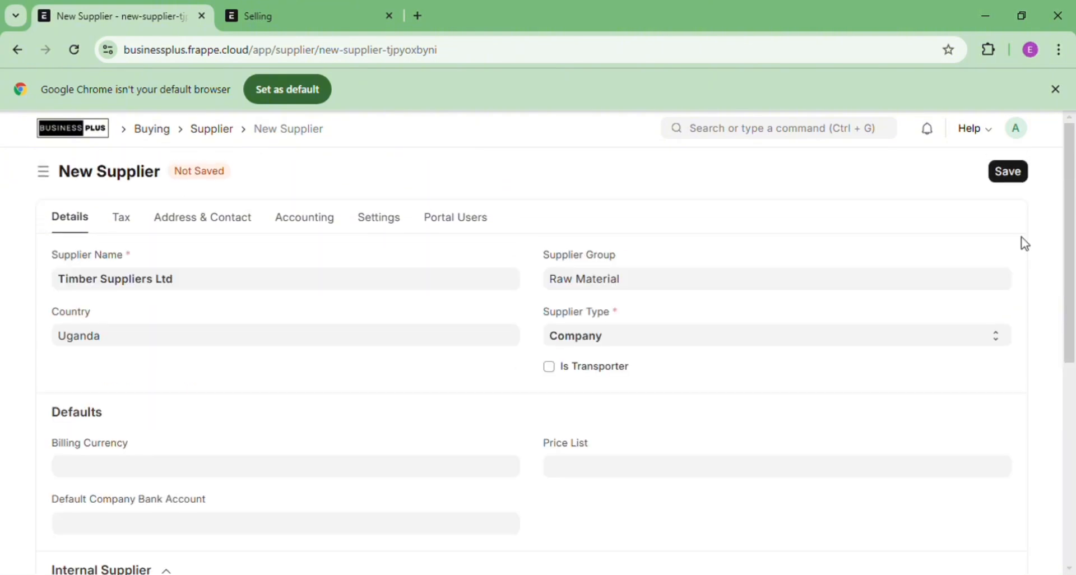
# Review the supplier's Tax through Portal Users tabs, save Timber Suppliers Ltd, and return to the Supplier list
pyautogui.click(132, 239)
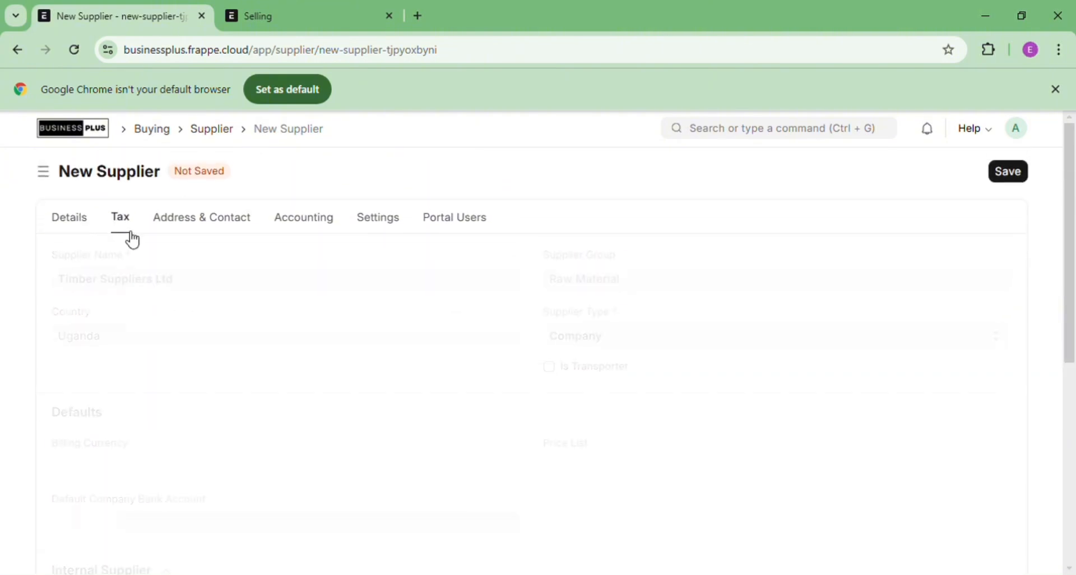
pyautogui.click(219, 231)
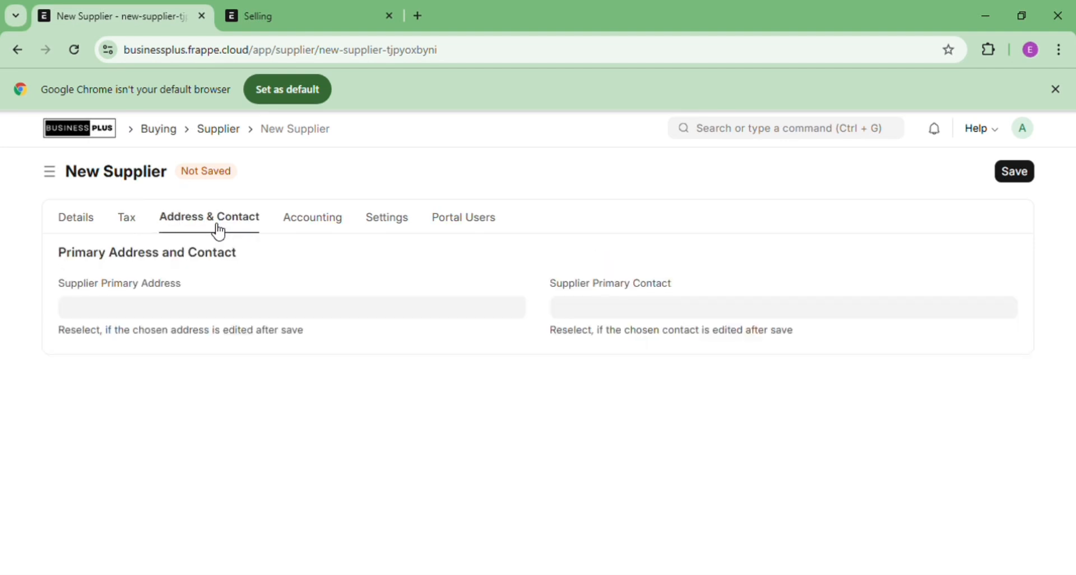
pyautogui.click(304, 233)
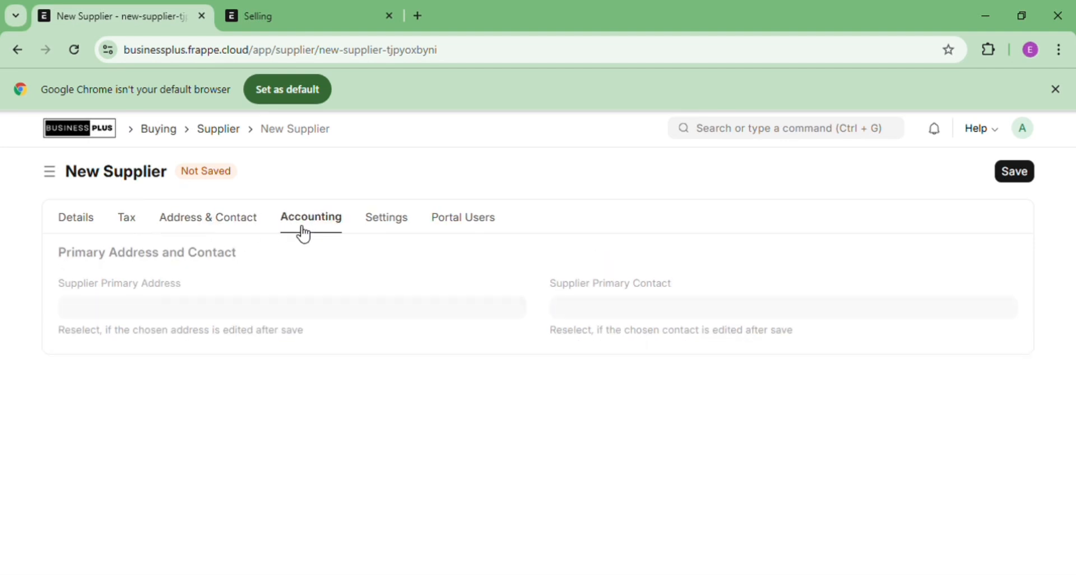
pyautogui.click(397, 227)
pyautogui.click(456, 228)
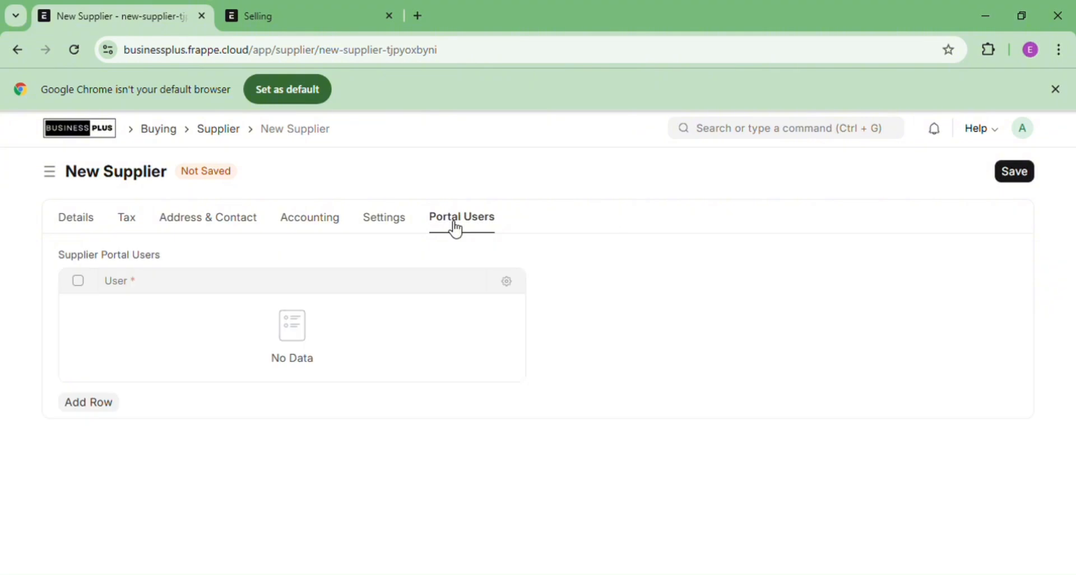
pyautogui.click(75, 224)
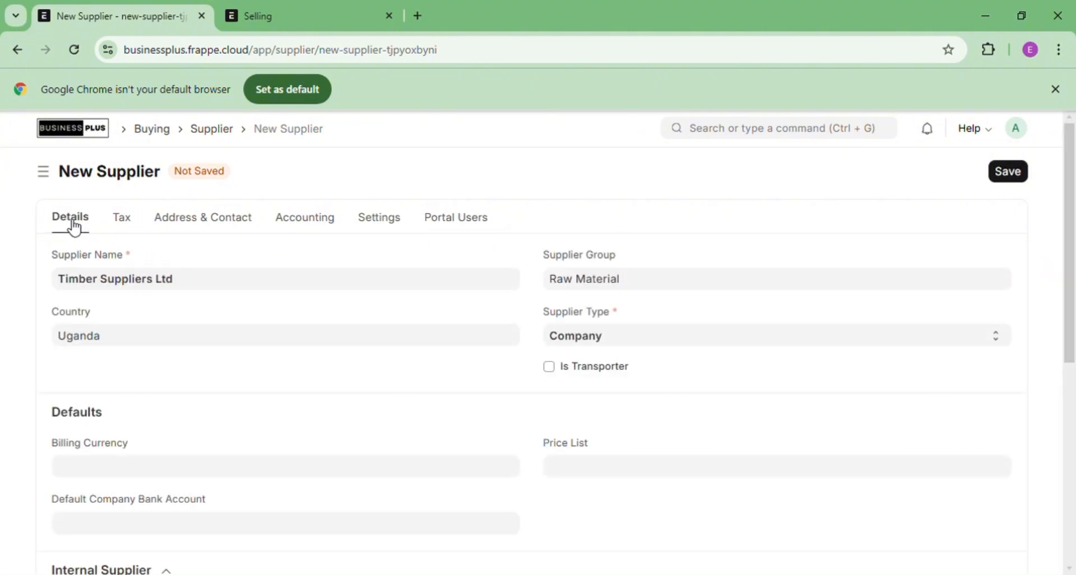
pyautogui.click(1009, 172)
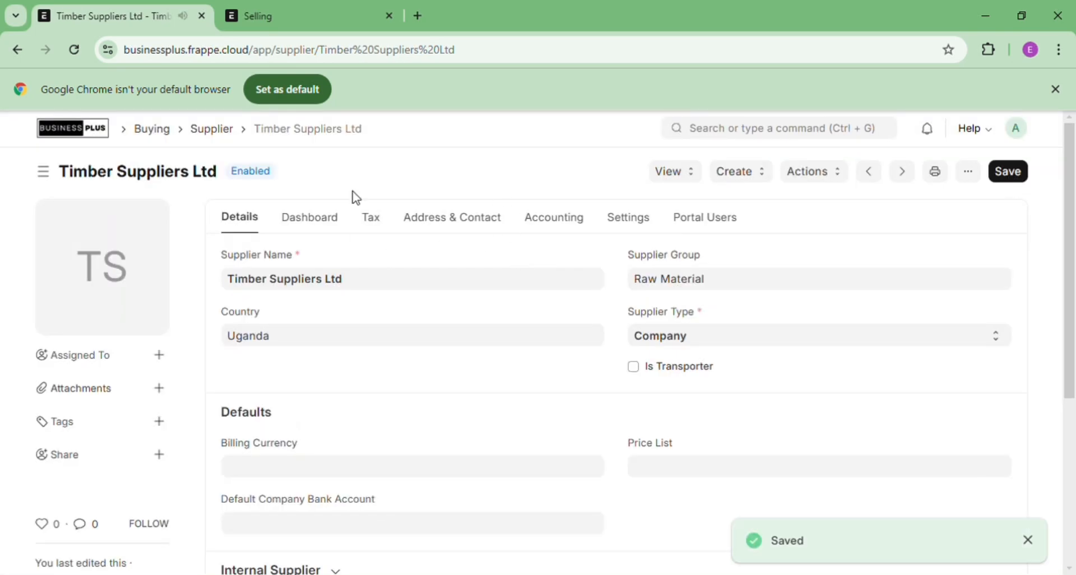
pyautogui.click(218, 133)
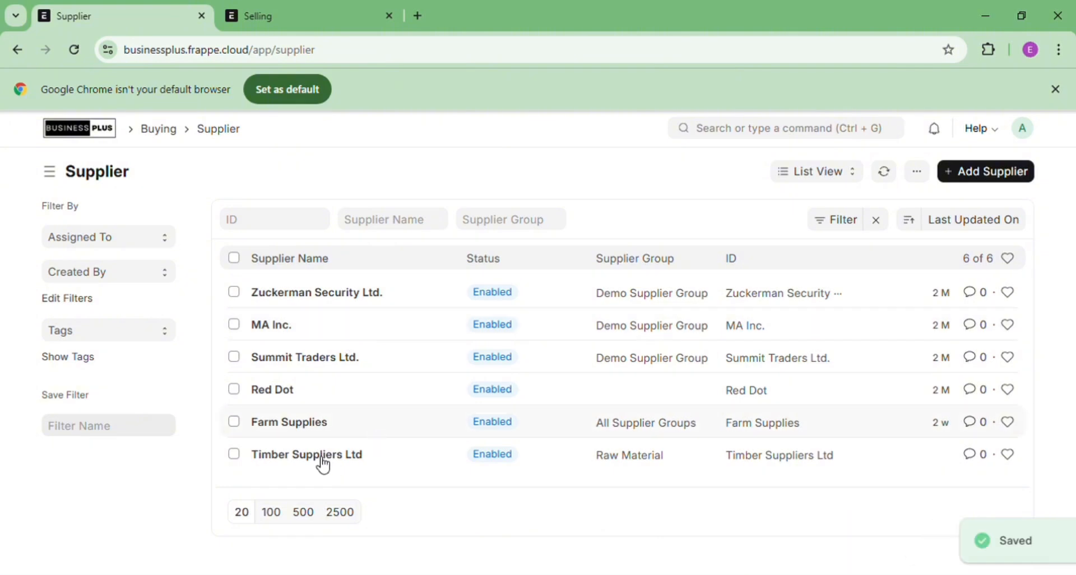
# Open the Purchase Order list via a 'purchas' search and add a new purchase order
pyautogui.click(760, 136)
pyautogui.write('purc')
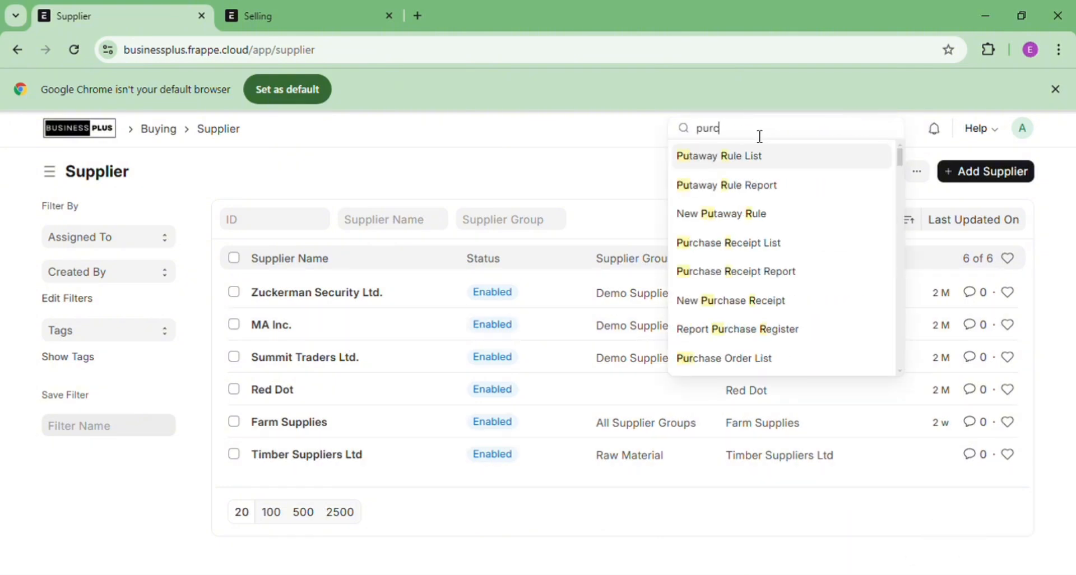
pyautogui.write('has')
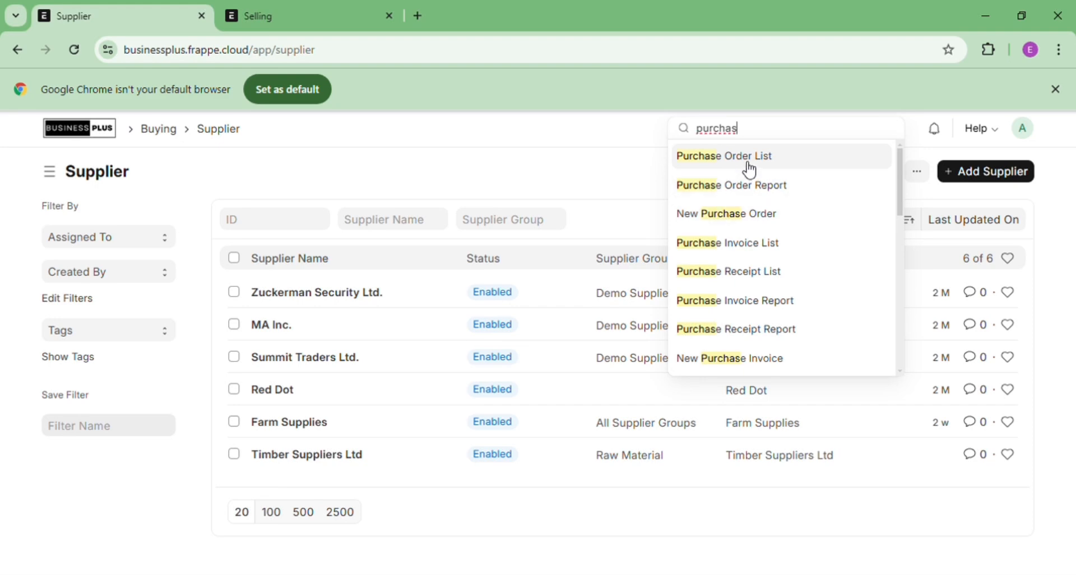
pyautogui.click(750, 169)
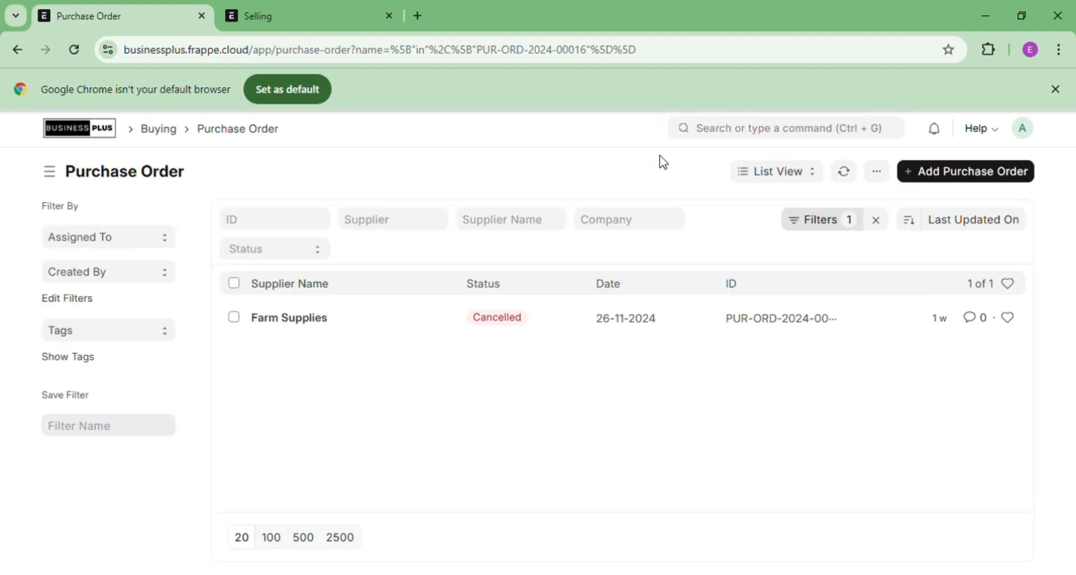
pyautogui.click(954, 177)
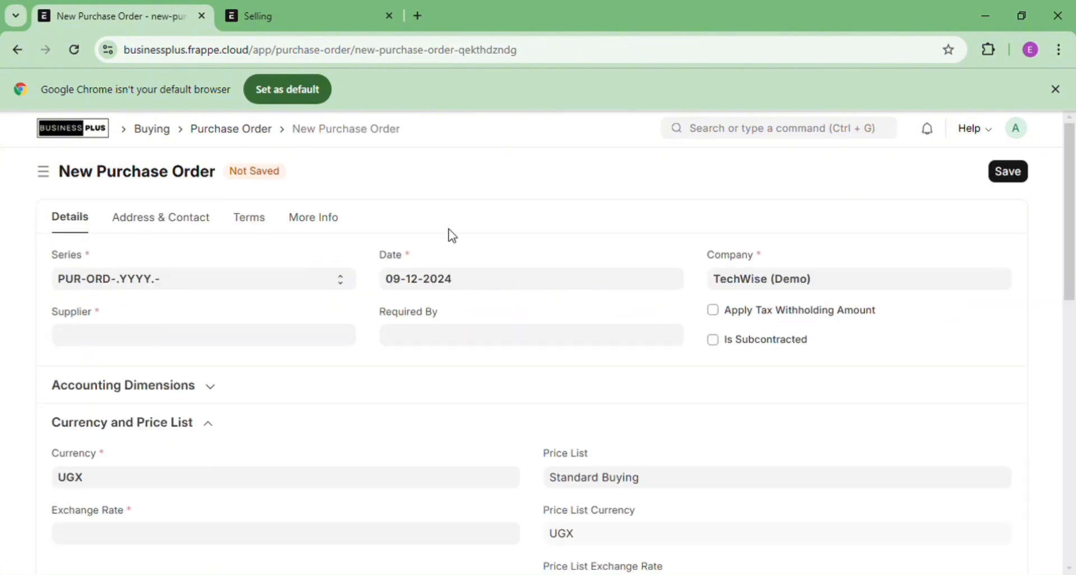
# Set supplier Timber Suppliers Ltd and the Required By date to today, 09-12-2024
pyautogui.click(163, 339)
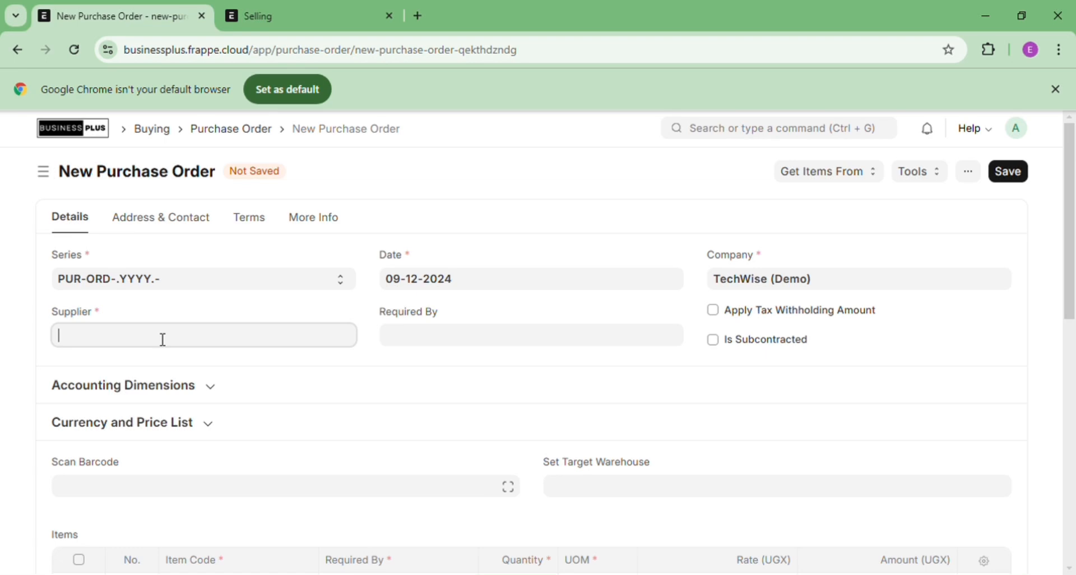
pyautogui.write('Te')
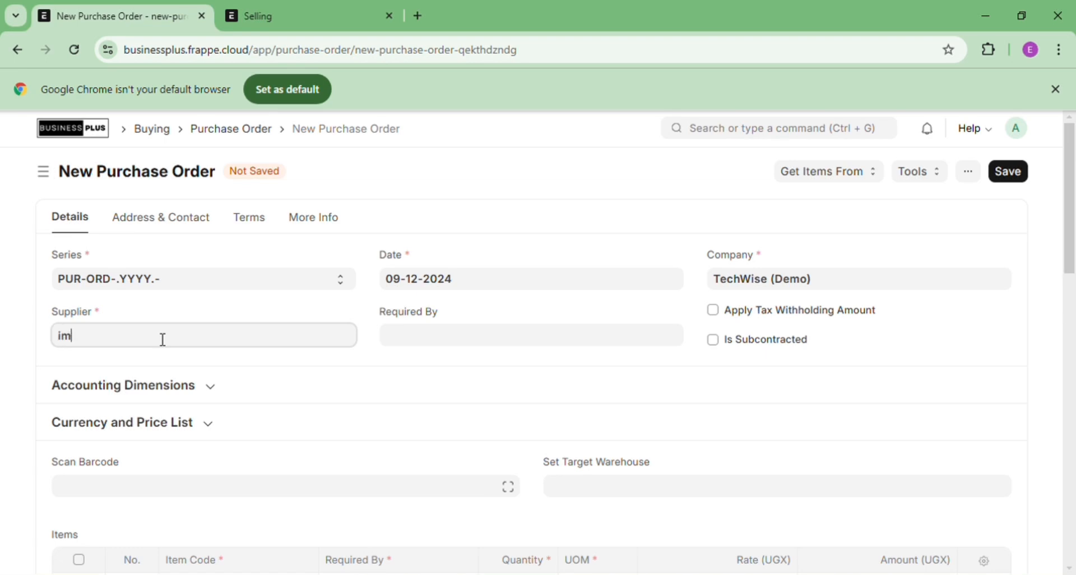
pyautogui.press('BackSpace')
pyautogui.press('BackSpace')
pyautogui.write('tim')
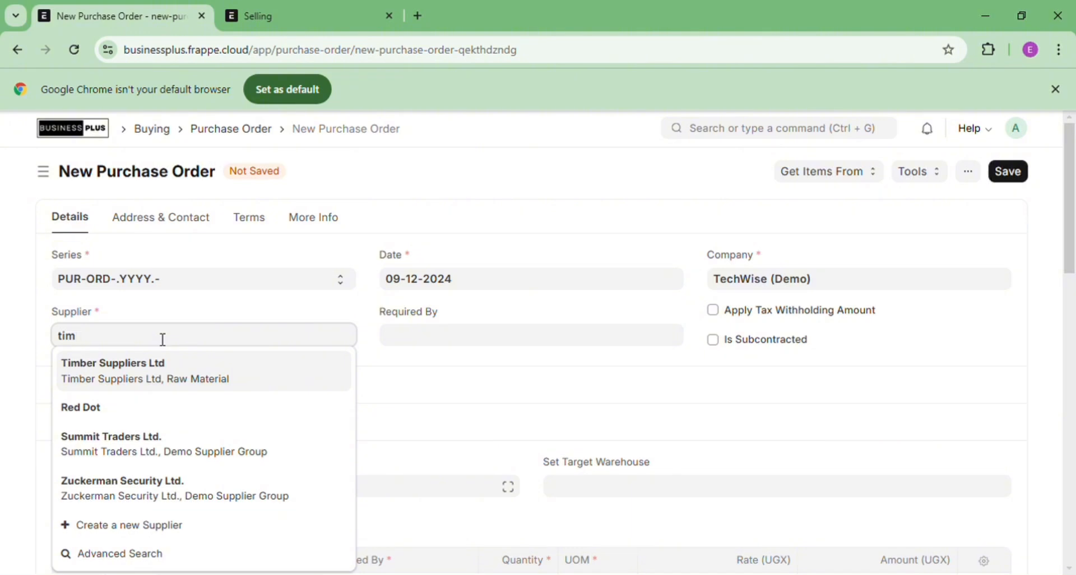
pyautogui.click(149, 370)
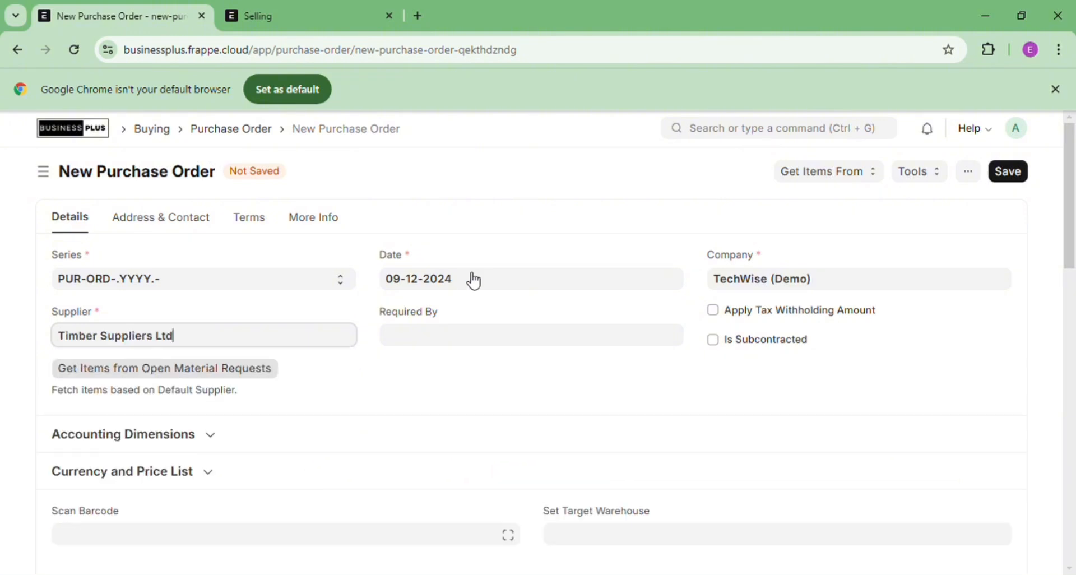
pyautogui.click(436, 337)
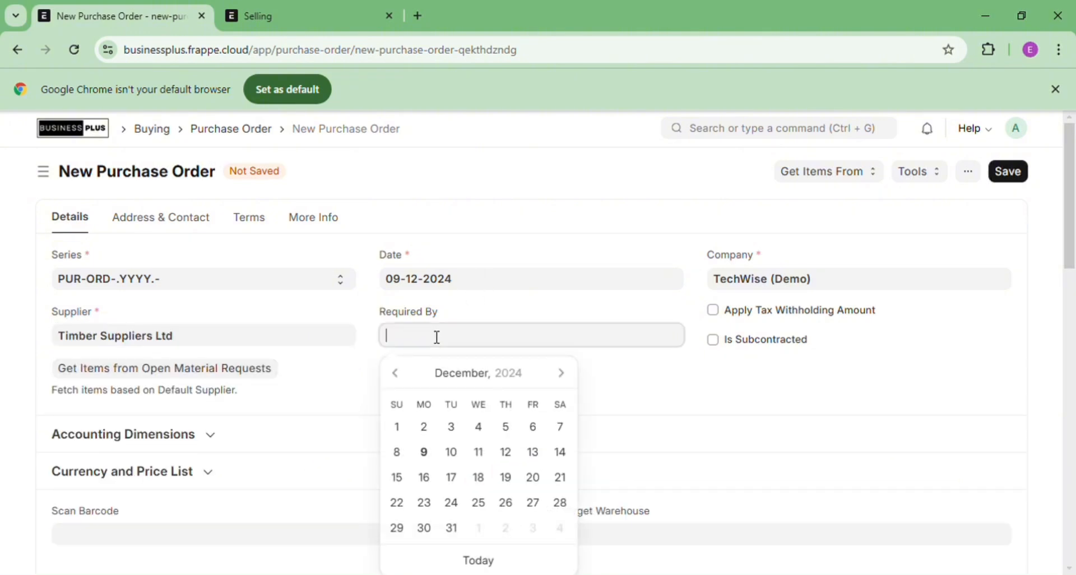
pyautogui.click(482, 565)
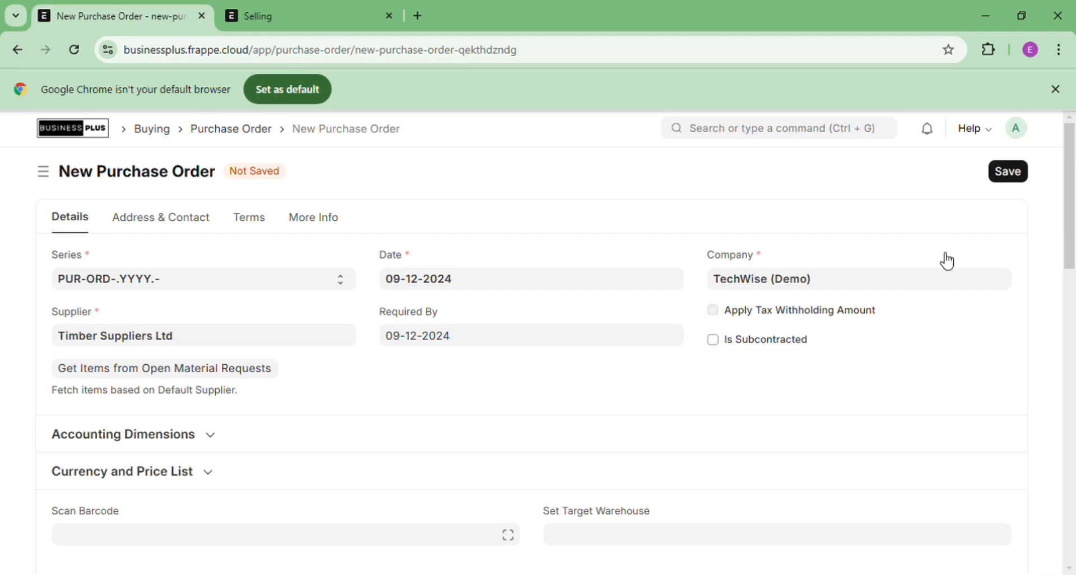
pyautogui.moveTo(1074, 178); pyautogui.dragTo(1075, 257)
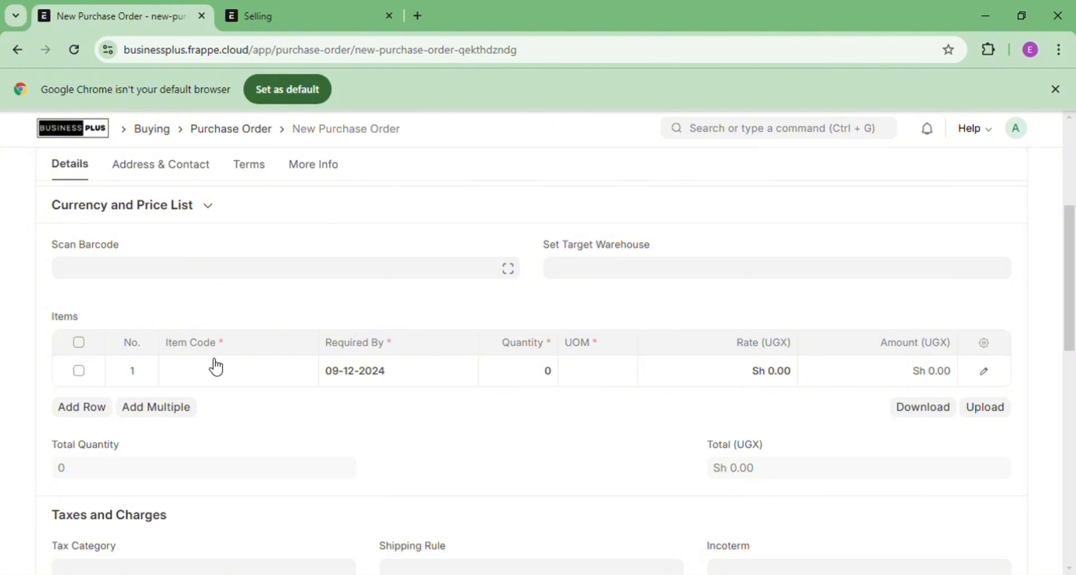
# Enter 'Wooden Panels' in row 1's Item Code and choose to create it as a new item
pyautogui.click(957, 366)
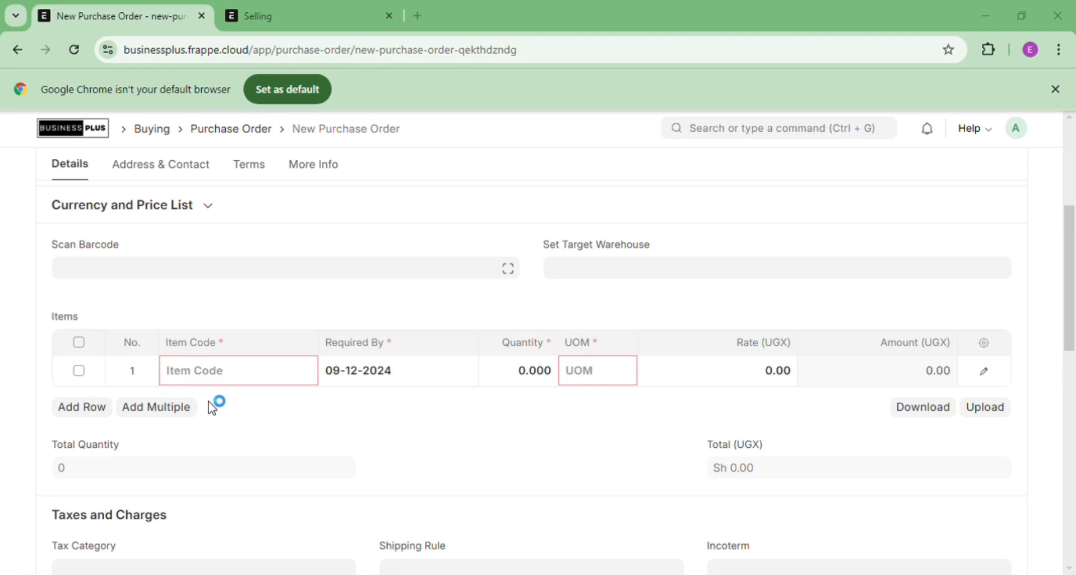
pyautogui.click(212, 382)
pyautogui.write('Wo')
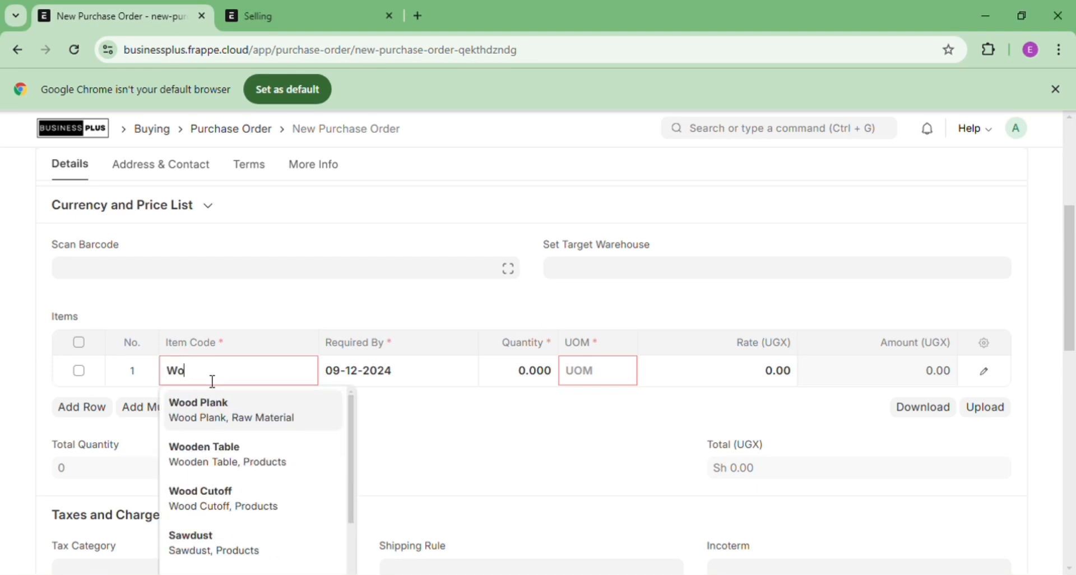
pyautogui.write('o')
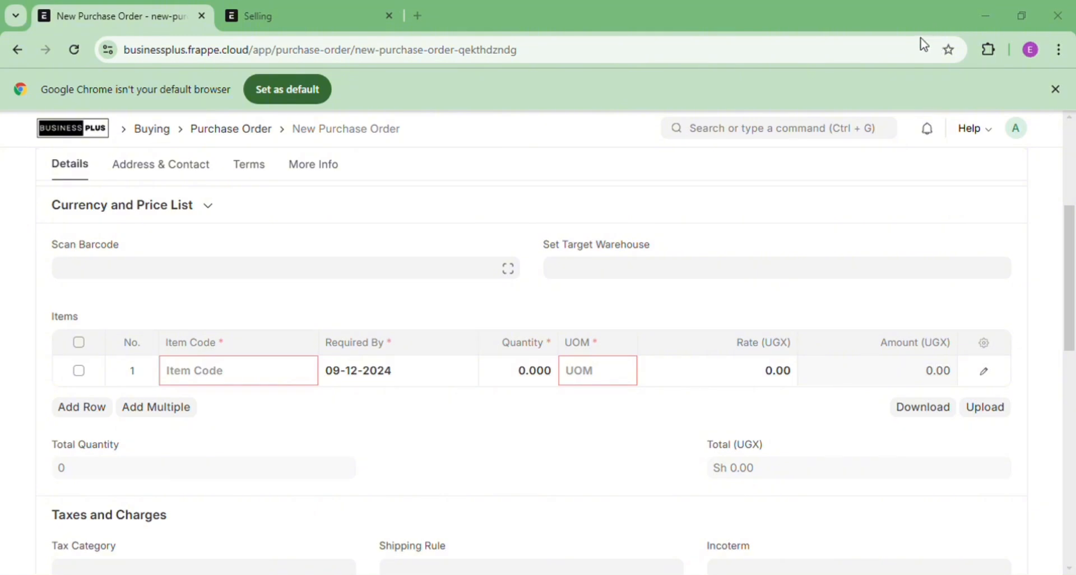
pyautogui.click(248, 382)
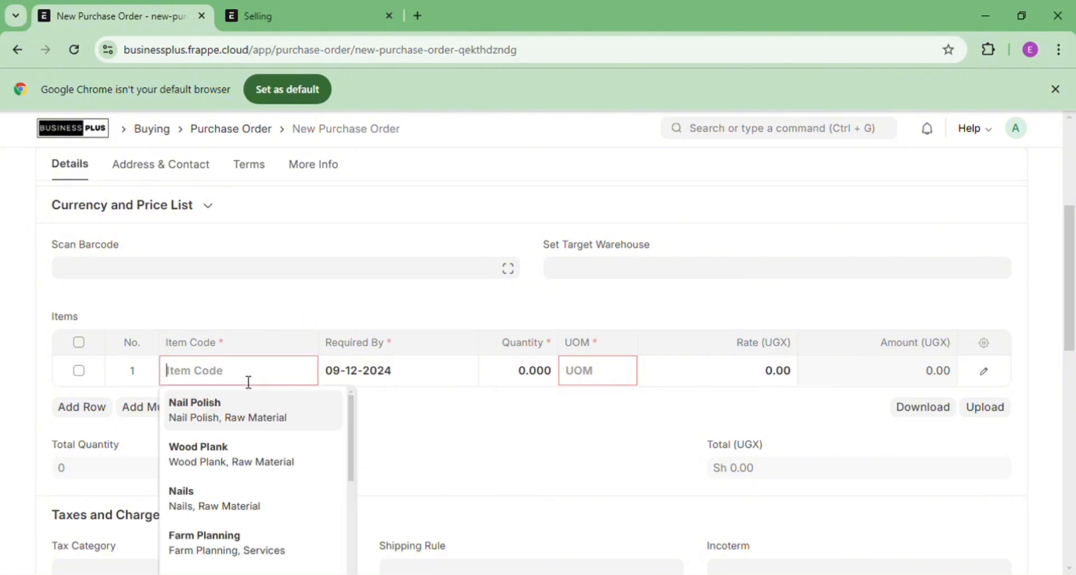
pyautogui.write('W')
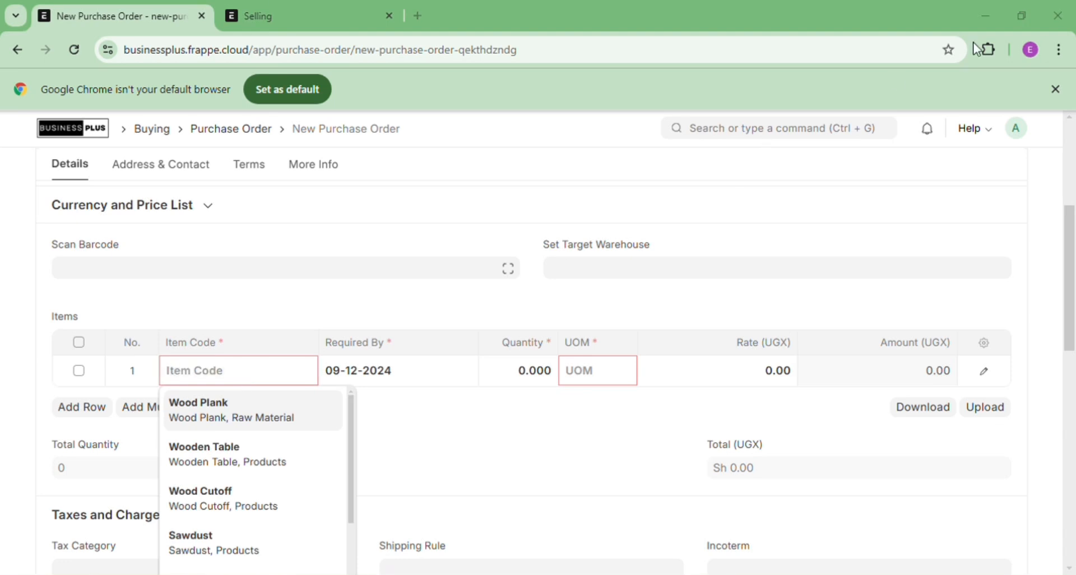
pyautogui.click(253, 379)
pyautogui.write('w')
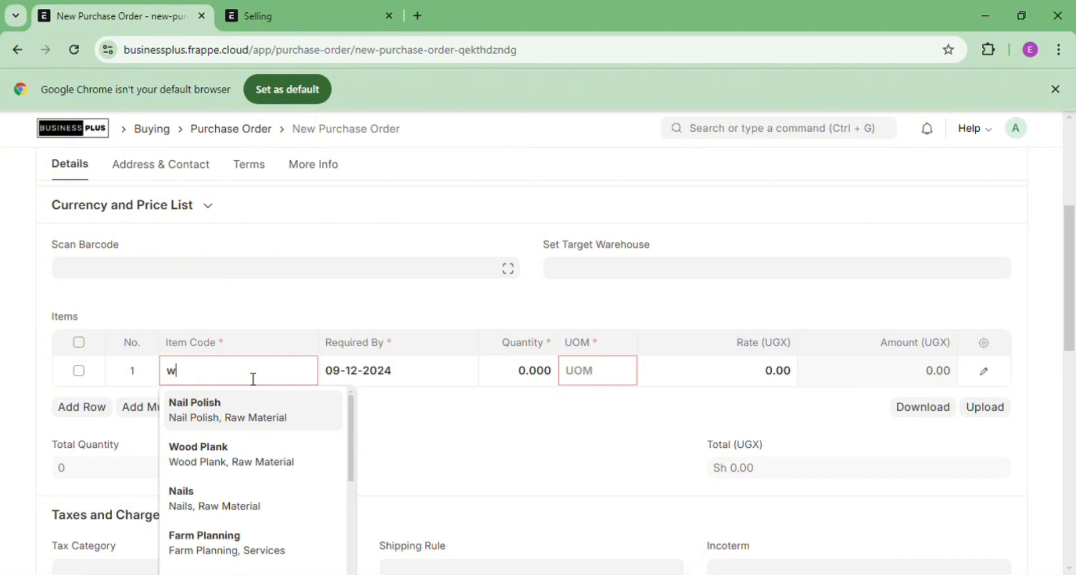
pyautogui.press('BackSpace')
pyautogui.write('Wooden P')
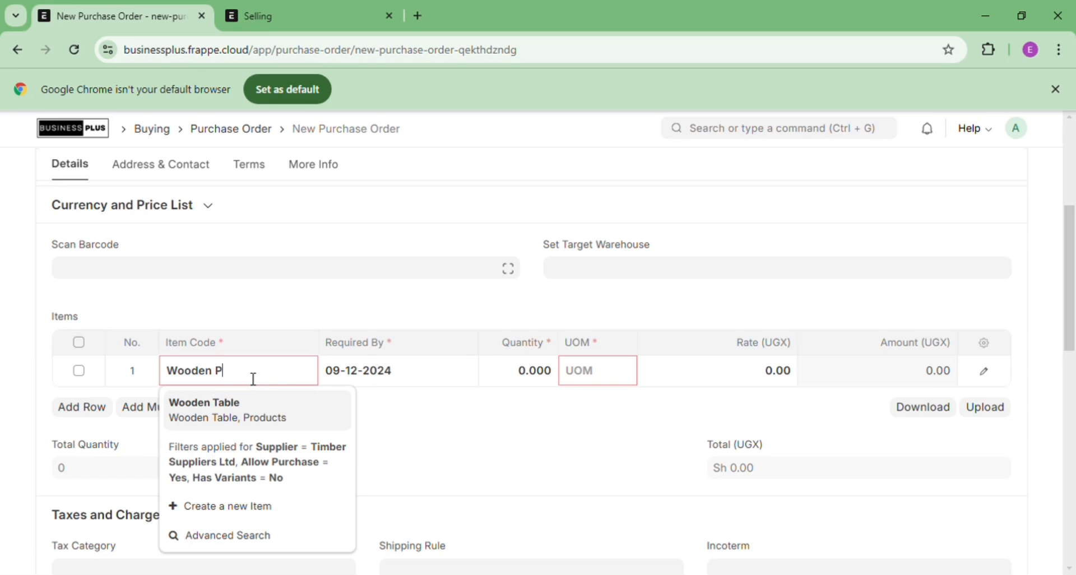
pyautogui.write('anels')
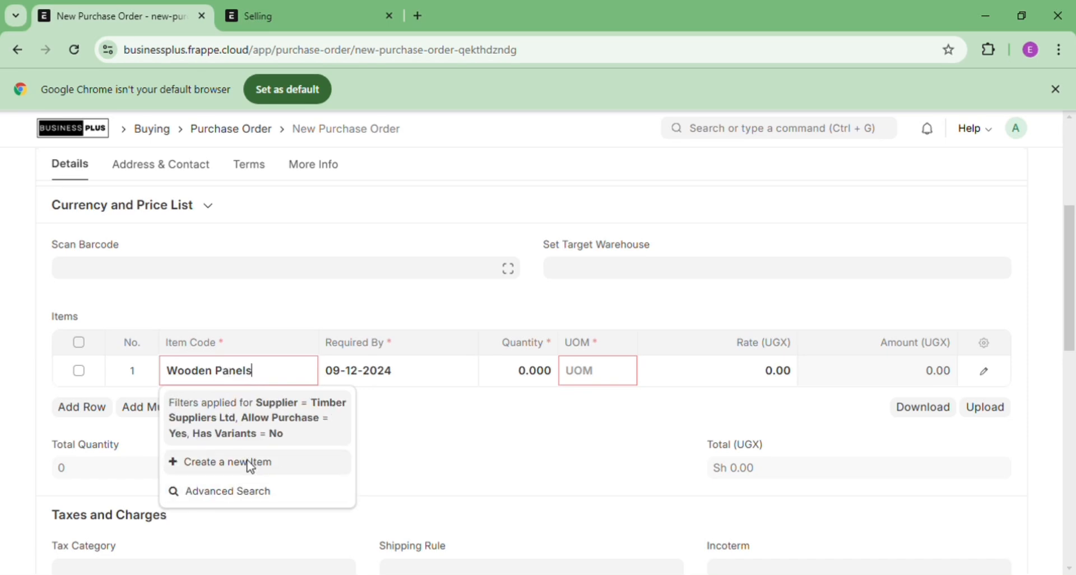
pyautogui.click(254, 464)
# On the full item form, enter item name Wooden Panels and set item group Sub Assemblies
pyautogui.click(387, 465)
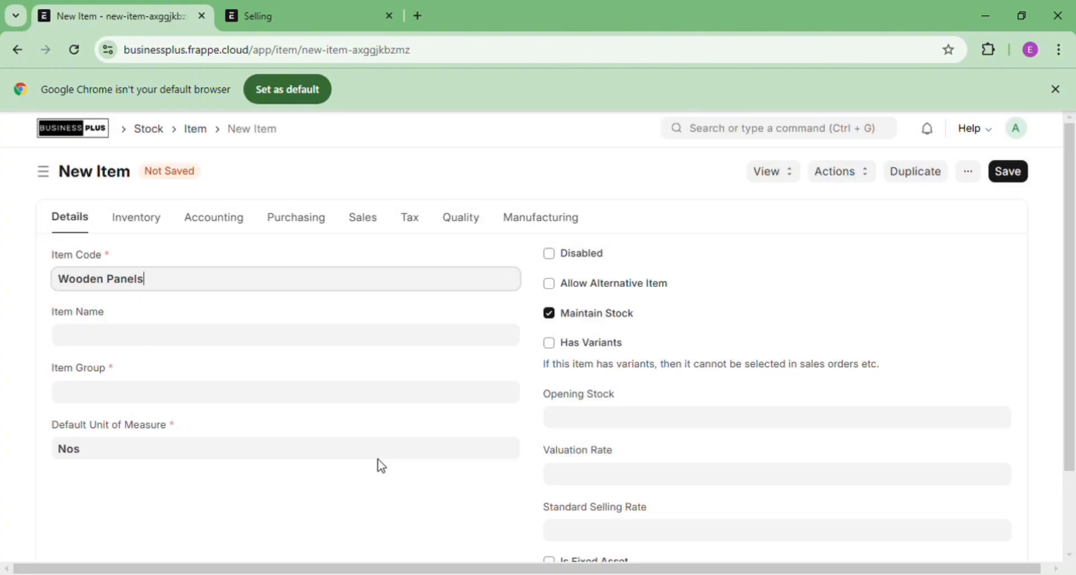
pyautogui.click(155, 343)
pyautogui.write('W')
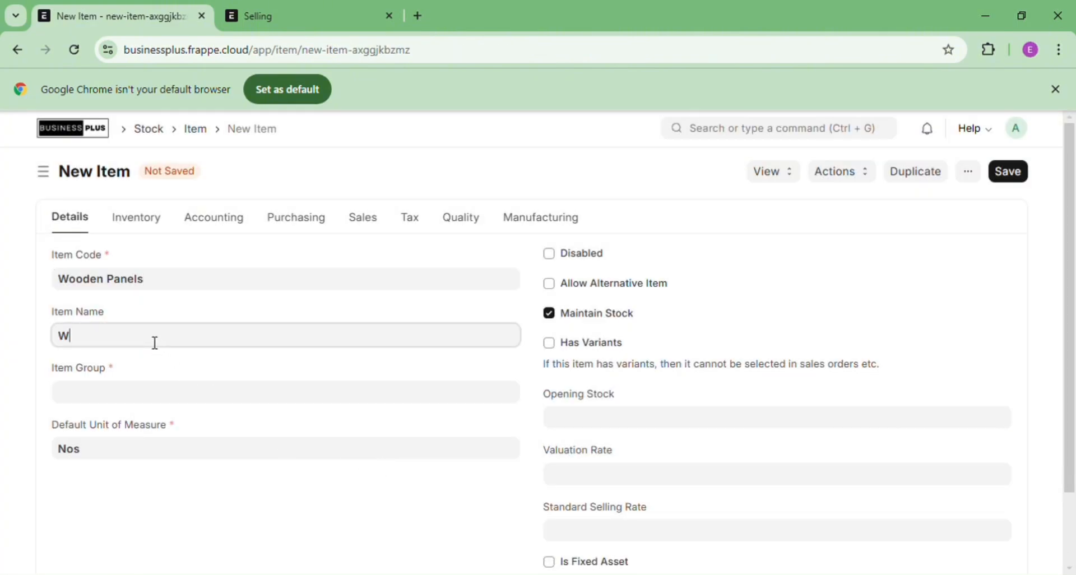
pyautogui.write('ooden Panels')
pyautogui.click(119, 405)
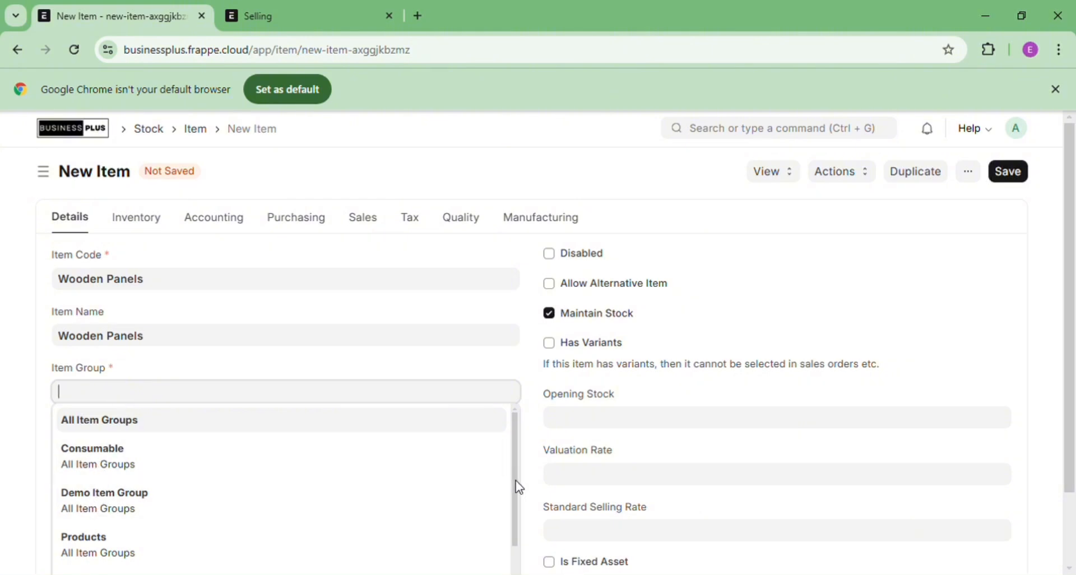
pyautogui.moveTo(517, 487); pyautogui.dragTo(521, 565)
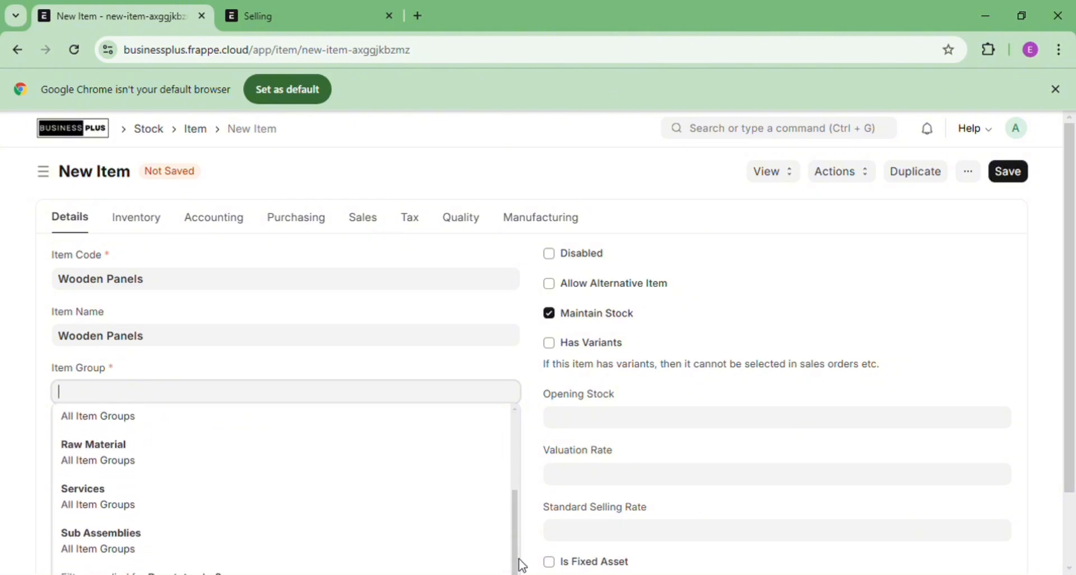
pyautogui.click(226, 546)
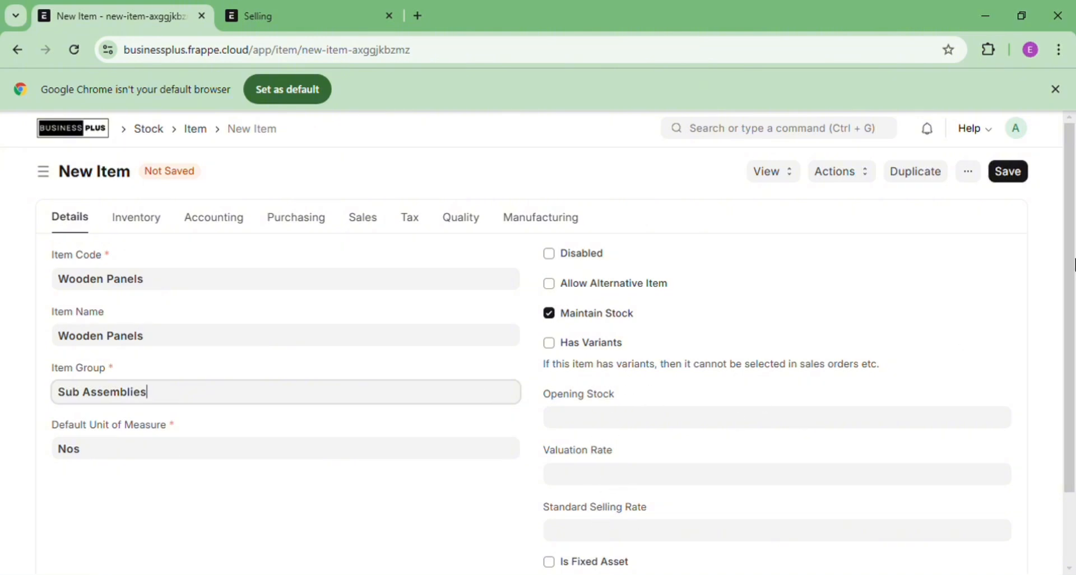
# Expand the item's description and units of measure sections
pyautogui.moveTo(1072, 257); pyautogui.dragTo(1074, 330)
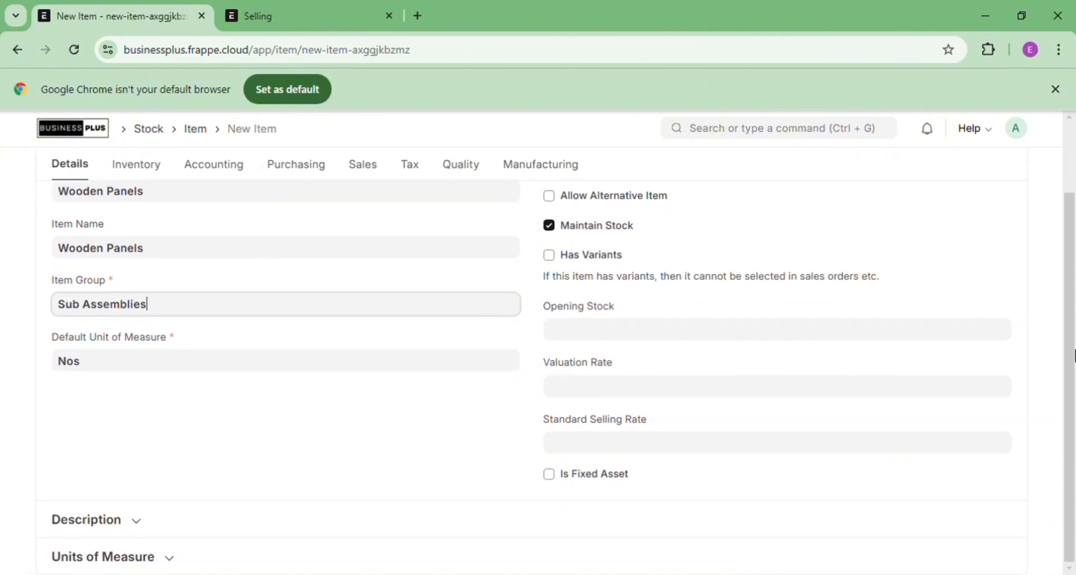
pyautogui.click(138, 530)
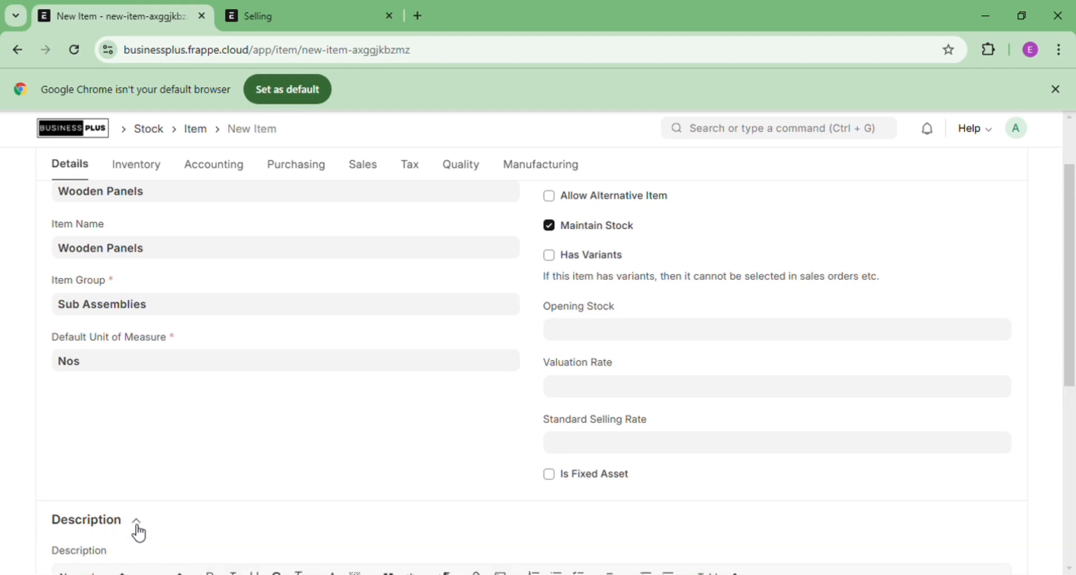
pyautogui.moveTo(1074, 223); pyautogui.dragTo(1050, 431)
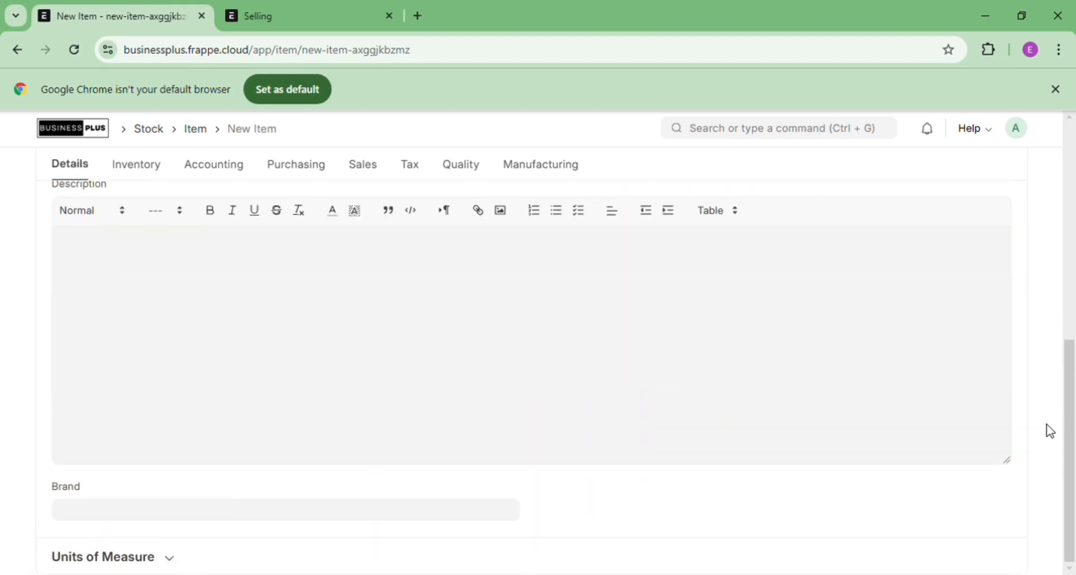
pyautogui.click(170, 562)
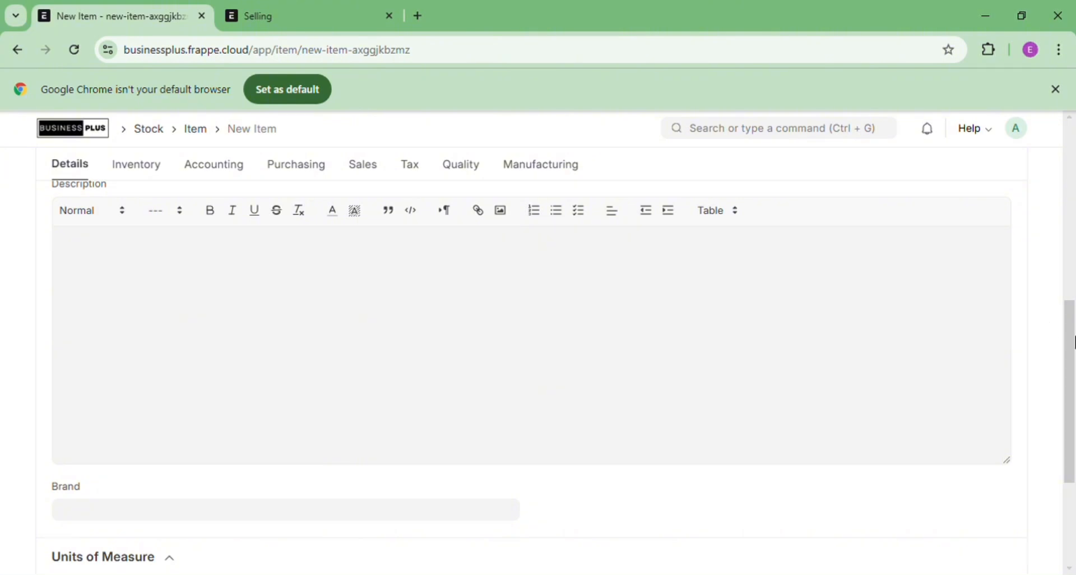
pyautogui.moveTo(1073, 343); pyautogui.dragTo(1074, 141)
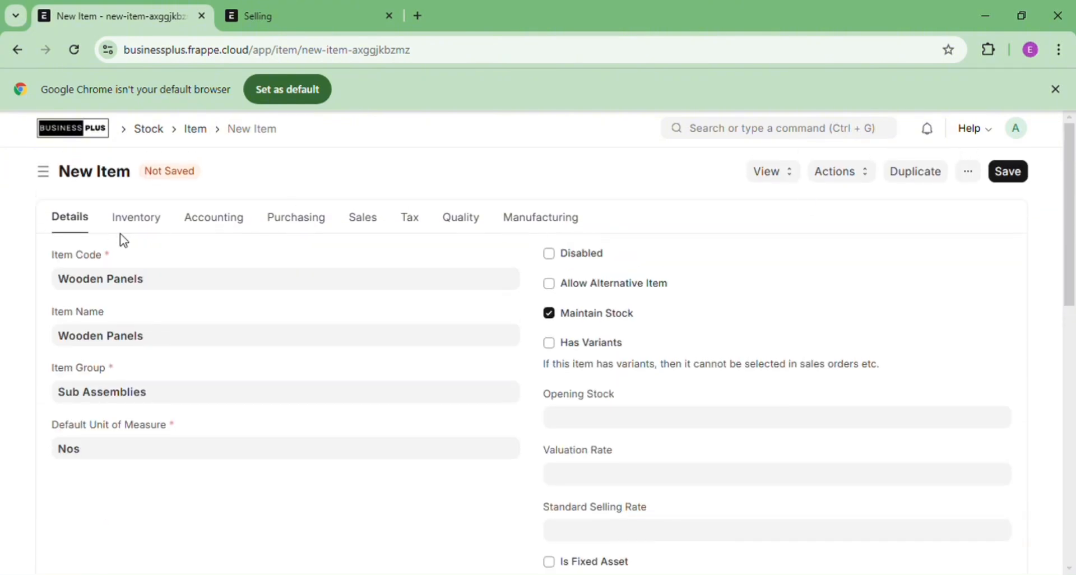
# Review the Inventory through Manufacturing tabs, then save the Wooden Panels item
pyautogui.click(139, 230)
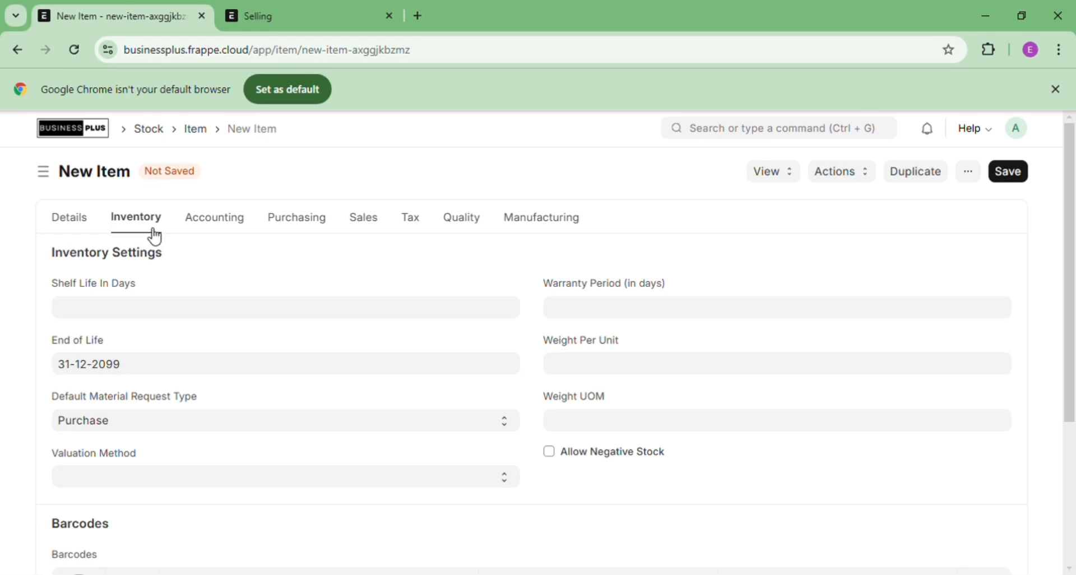
pyautogui.click(213, 236)
pyautogui.click(311, 224)
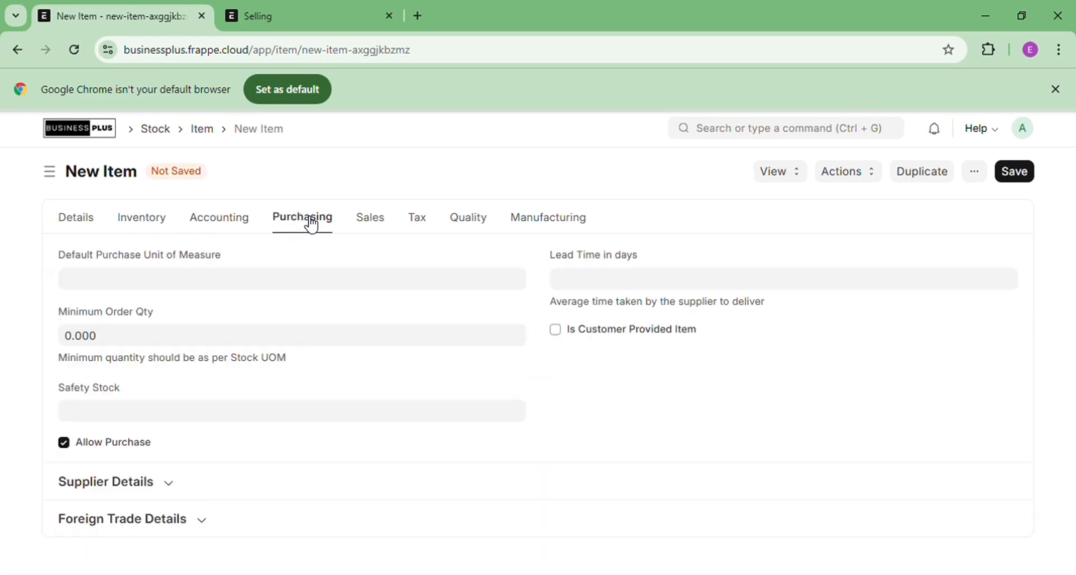
pyautogui.click(374, 231)
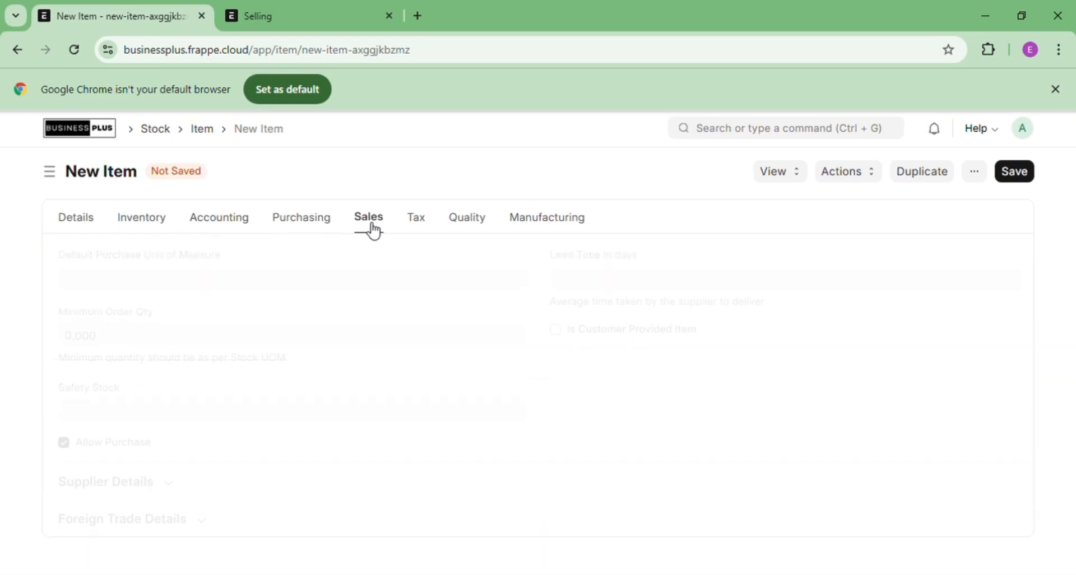
pyautogui.click(427, 235)
pyautogui.click(470, 235)
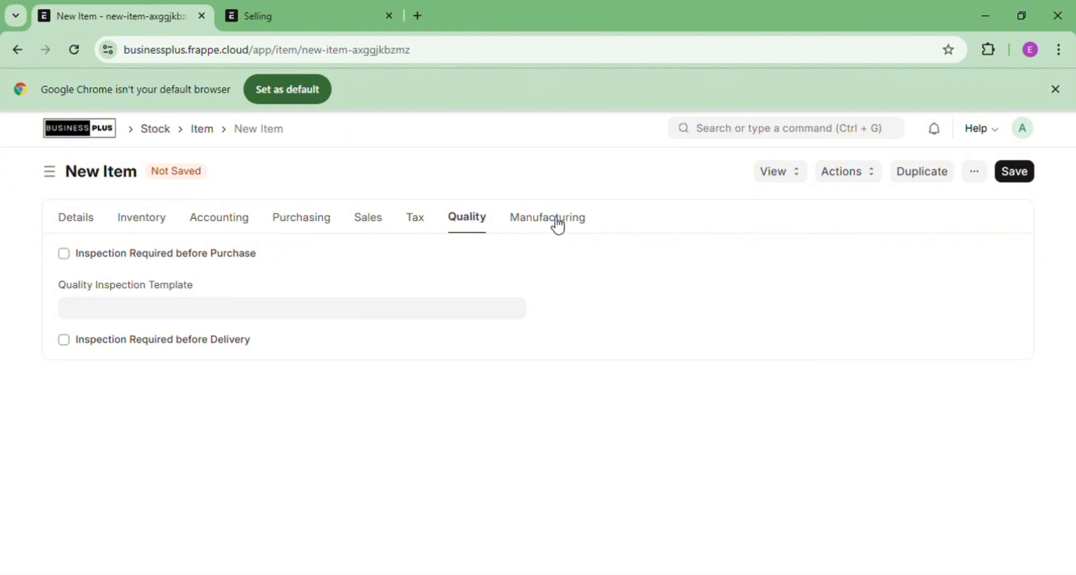
pyautogui.click(559, 225)
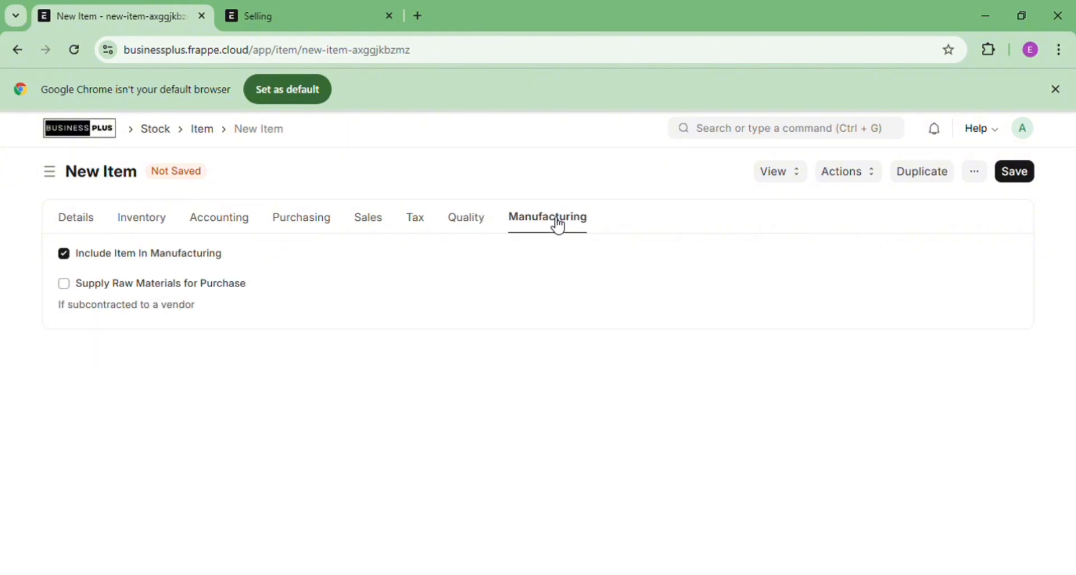
pyautogui.click(83, 231)
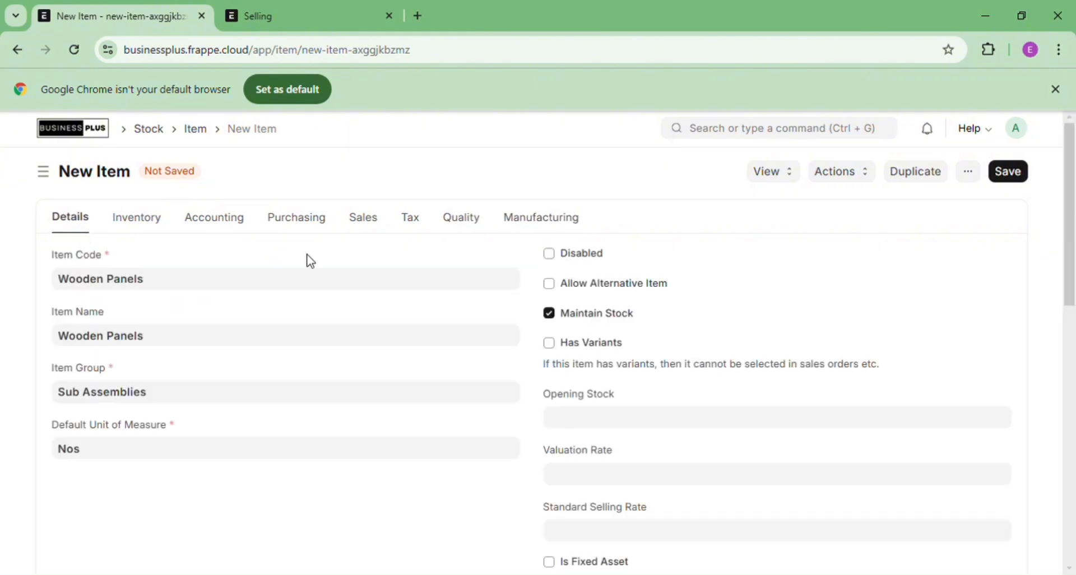
pyautogui.click(1015, 178)
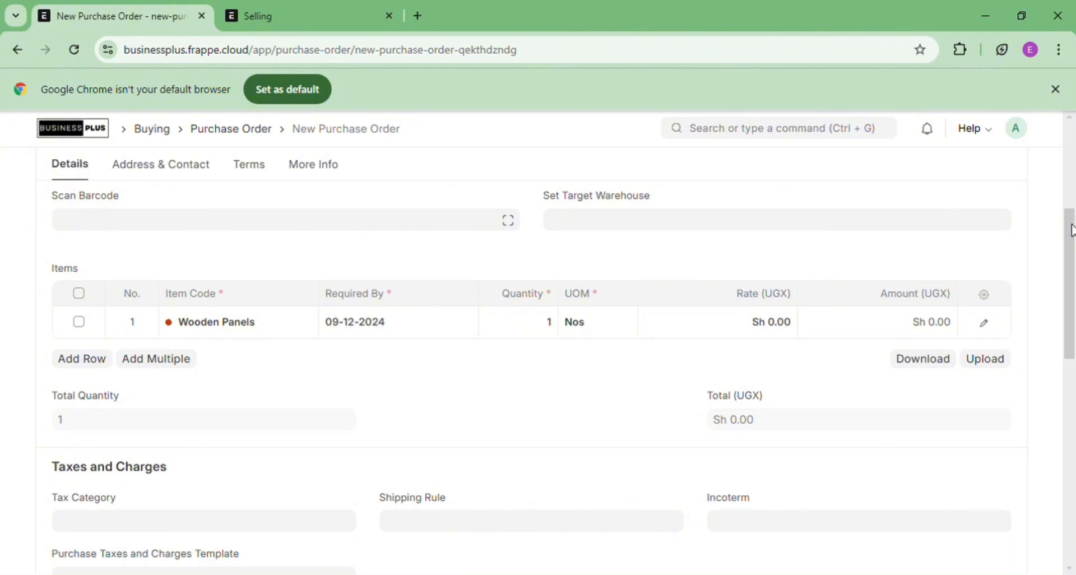
pyautogui.moveTo(1072, 232); pyautogui.dragTo(1072, 129)
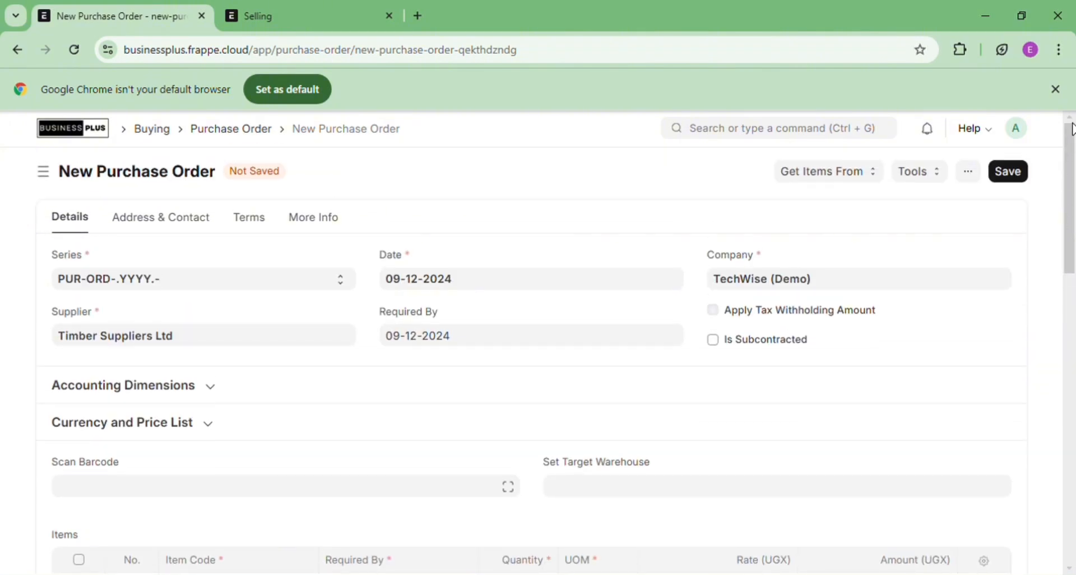
pyautogui.click(1016, 176)
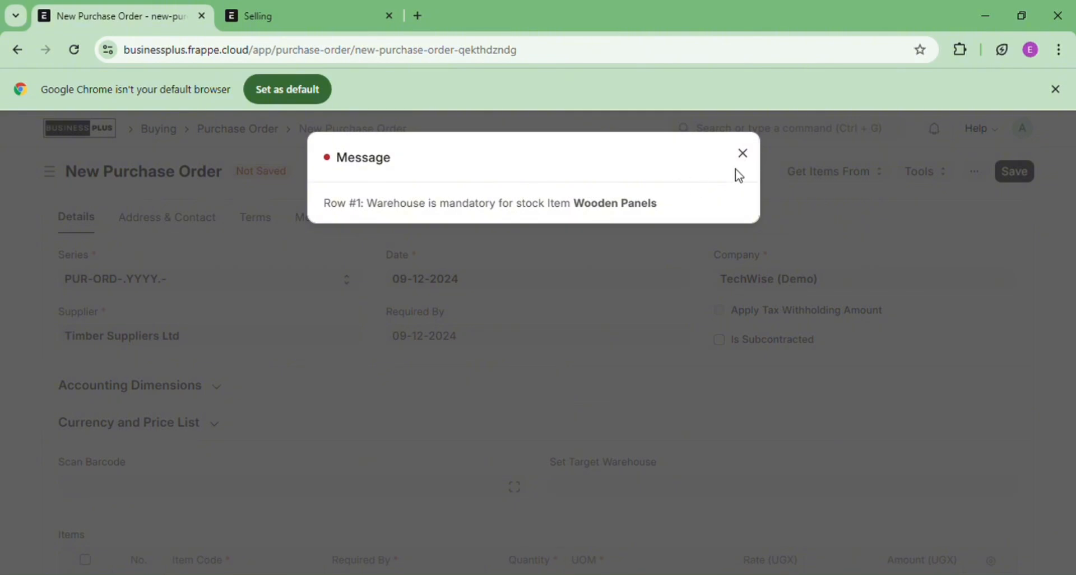
pyautogui.click(744, 153)
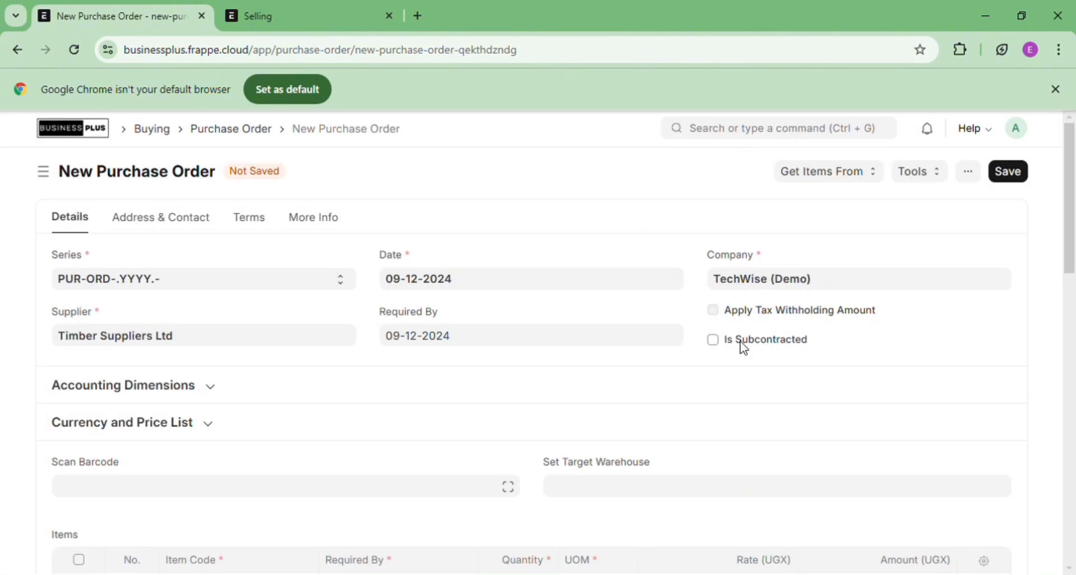
# Set the order's target warehouse to Stores - TD
pyautogui.click(640, 494)
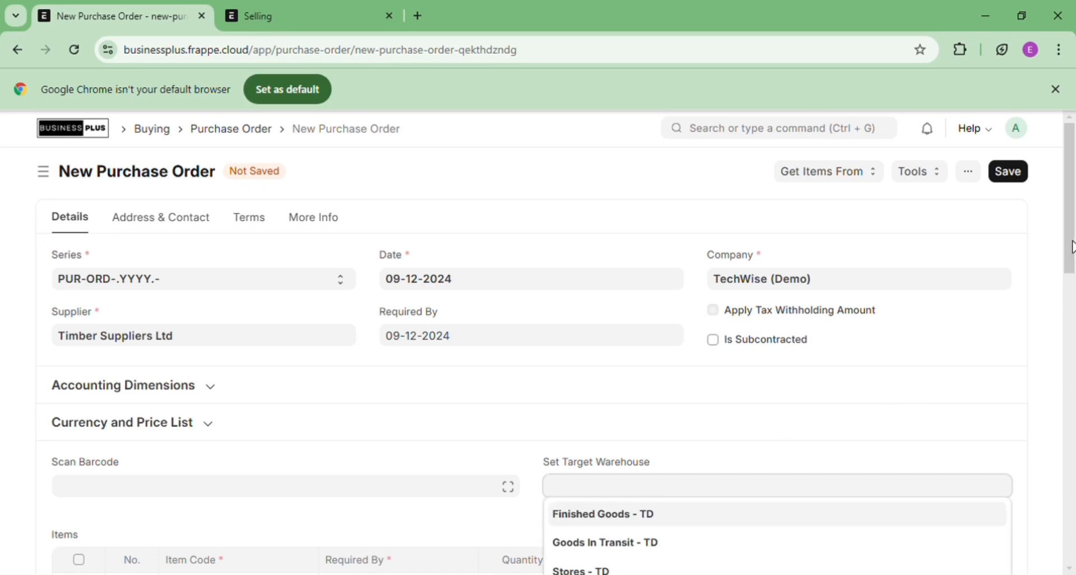
pyautogui.scroll(-2, 1072, 246)
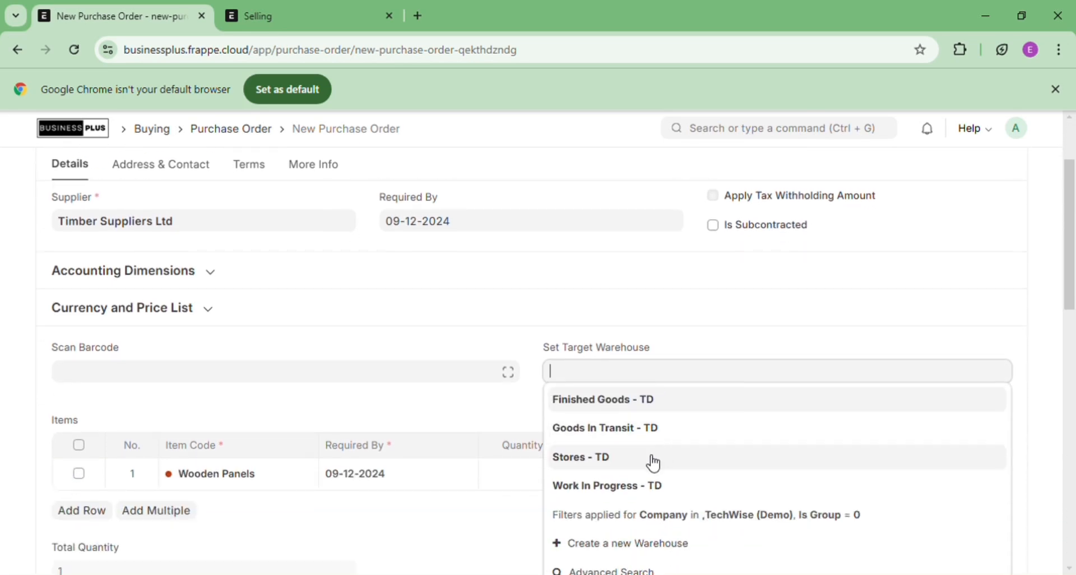
pyautogui.click(653, 459)
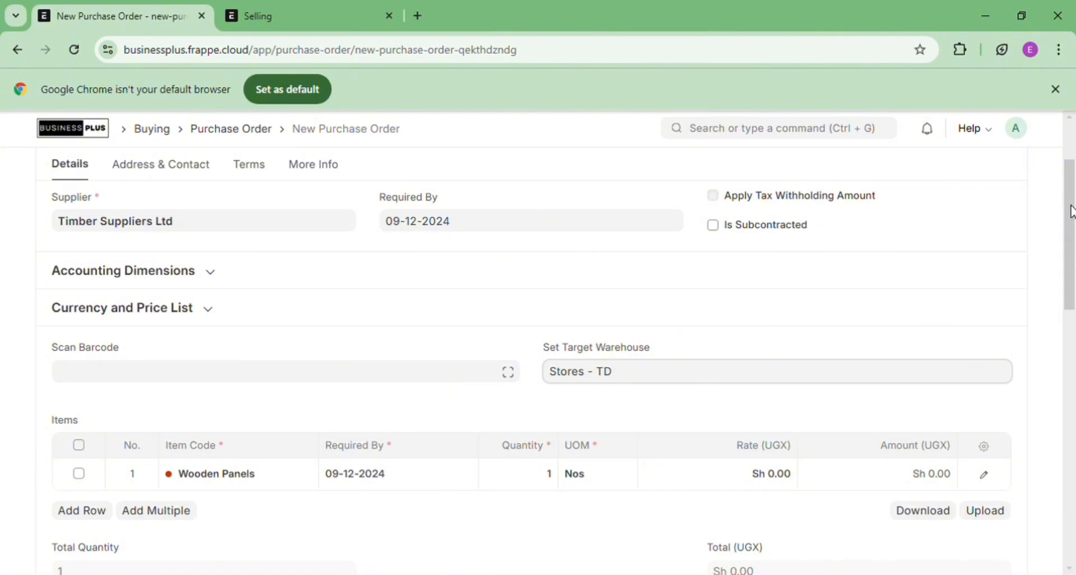
pyautogui.tripleClick(659, 383)
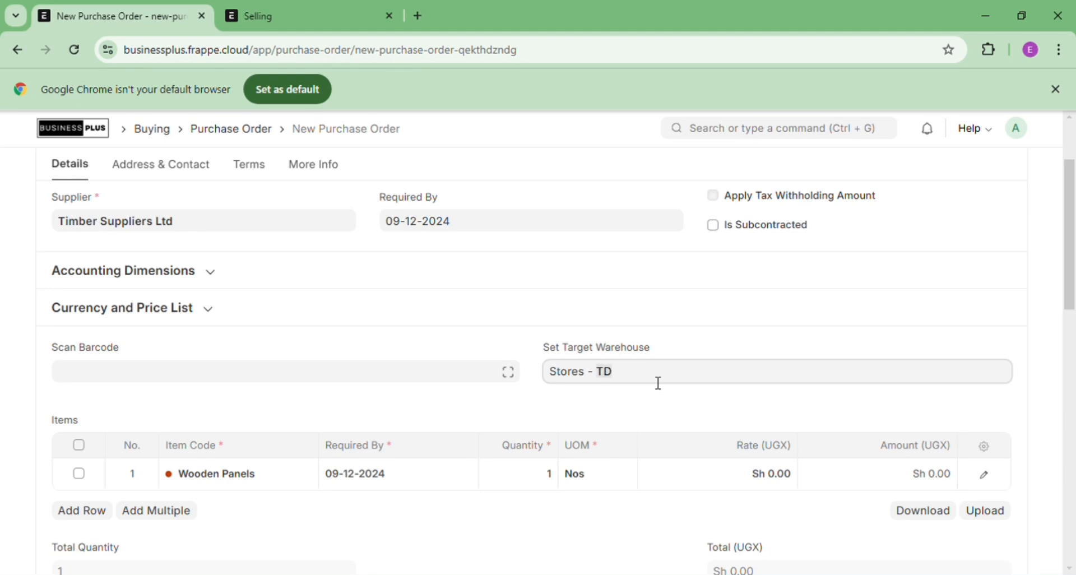
pyautogui.click(710, 379)
pyautogui.click(785, 485)
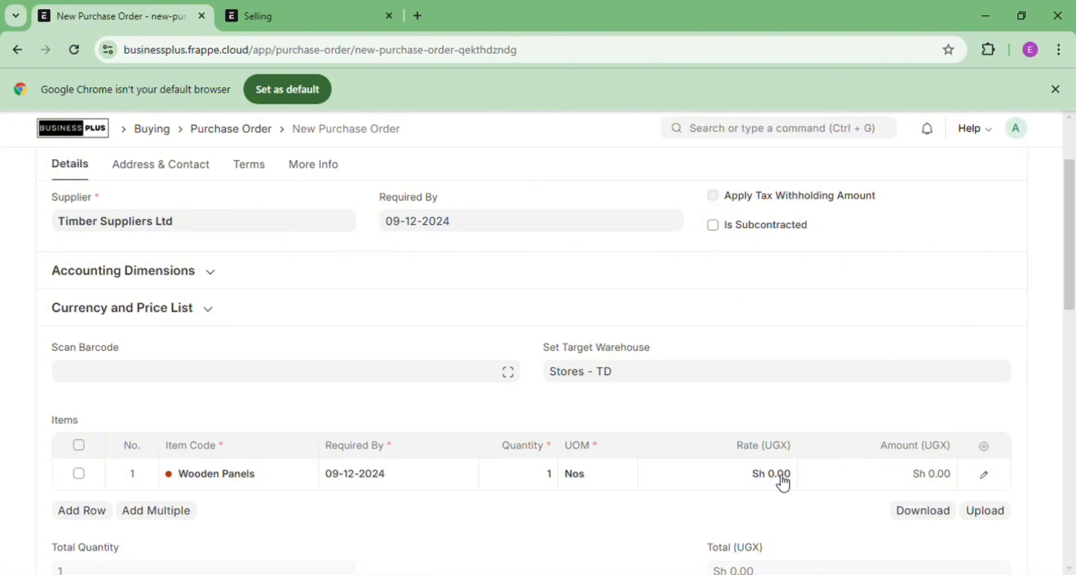
# Give Wooden Panels a rate of 40,000 and quantity 10
pyautogui.click(784, 486)
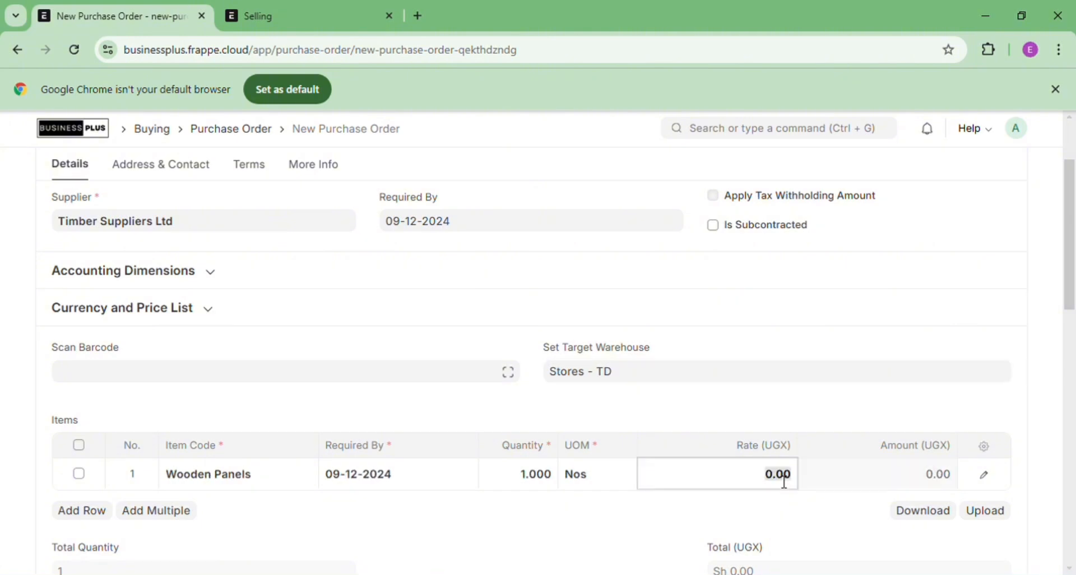
pyautogui.press('BackSpace')
pyautogui.write('400')
pyautogui.click(869, 417)
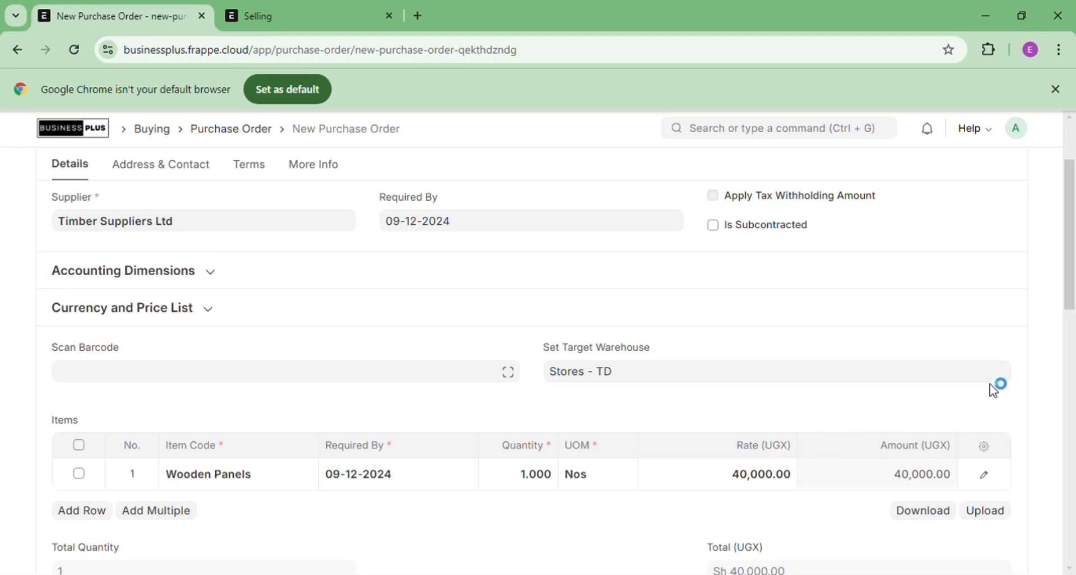
pyautogui.click(1005, 370)
pyautogui.moveTo(672, 437); pyautogui.dragTo(653, 446)
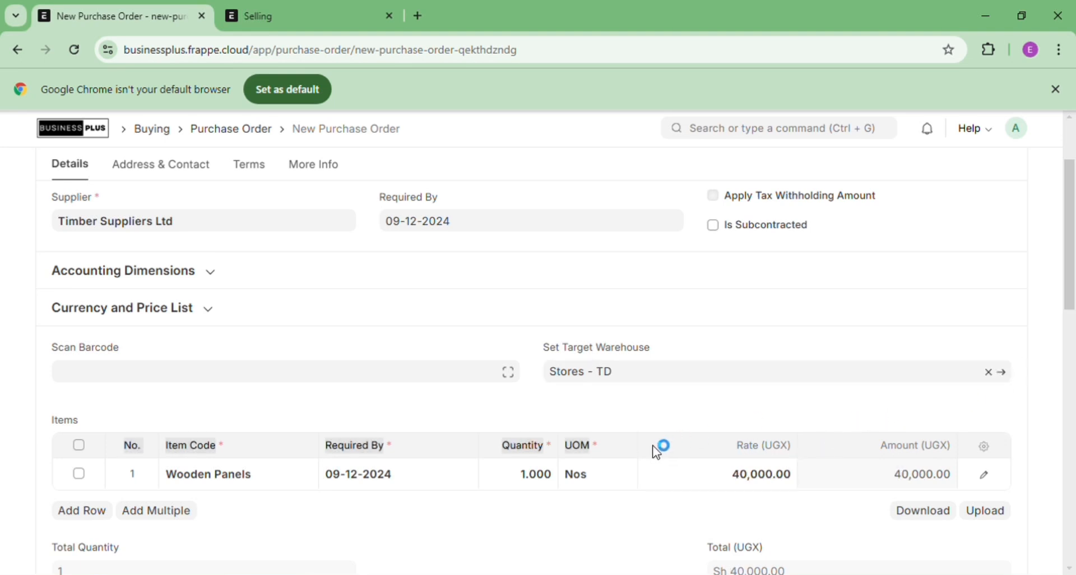
pyautogui.click(549, 484)
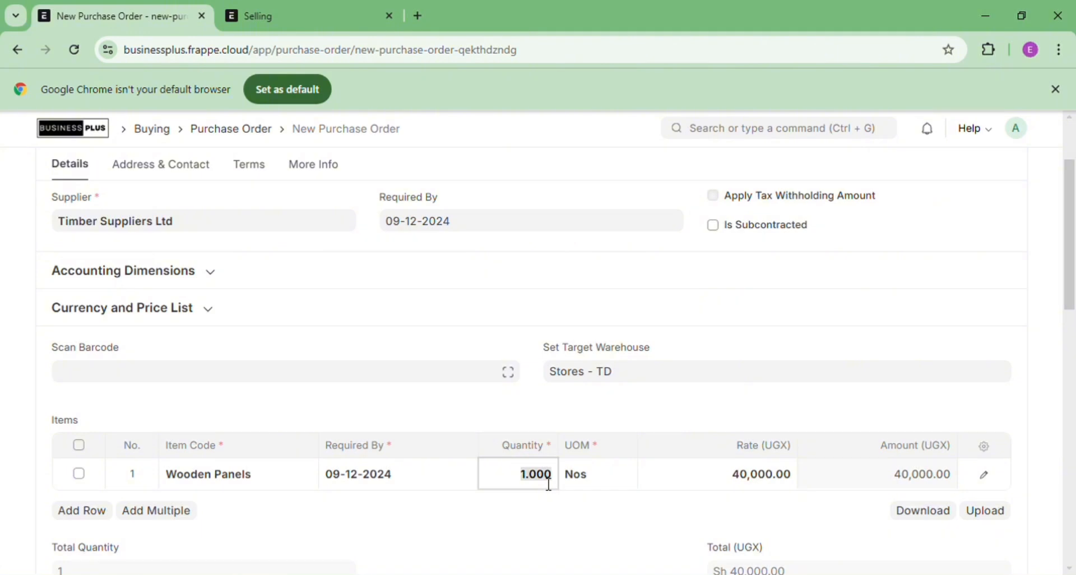
pyautogui.write('1')
pyautogui.press('BackSpace')
pyautogui.write('10')
pyautogui.click(662, 408)
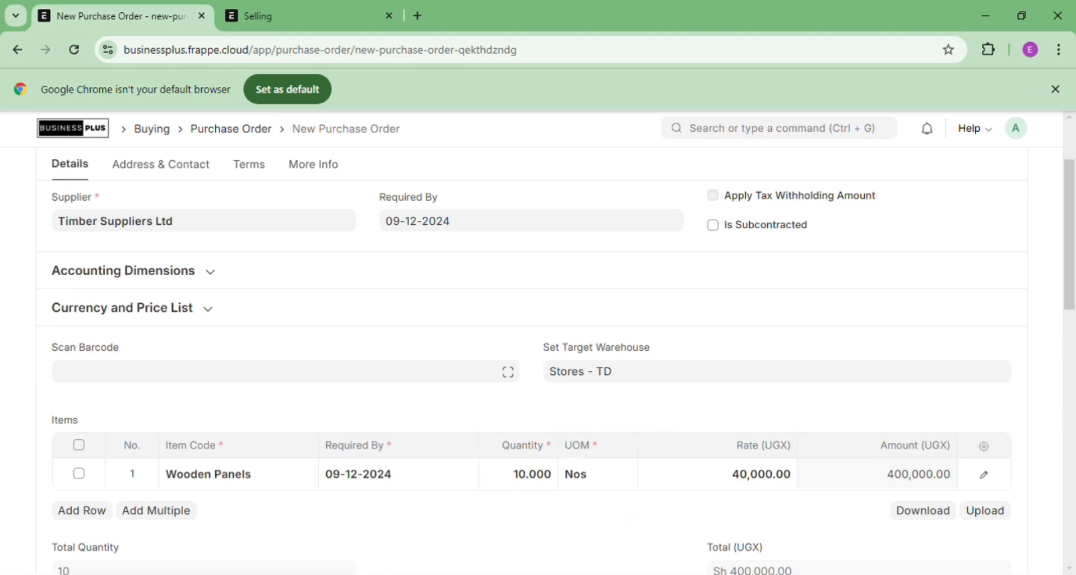
pyautogui.moveTo(620, 518); pyautogui.dragTo(261, 546)
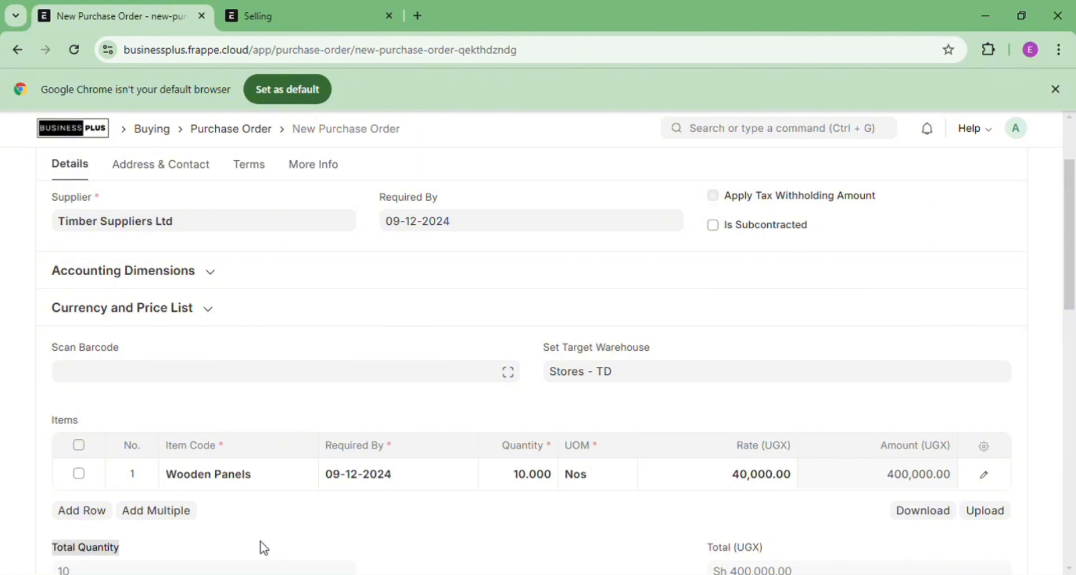
# Add a second item row and pick Nails as its item
pyautogui.click(101, 512)
pyautogui.click(206, 515)
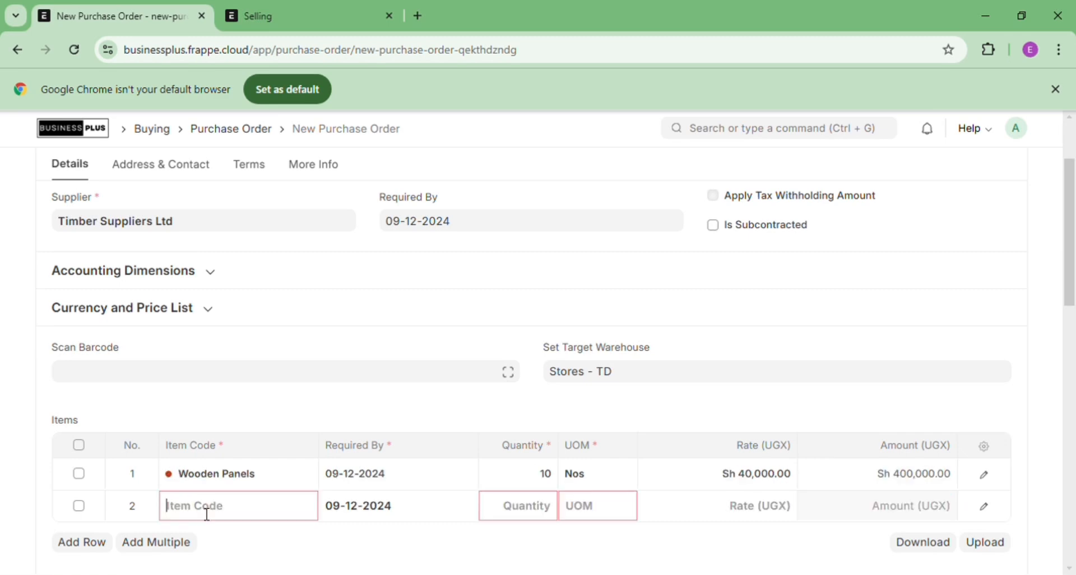
pyautogui.write('Nails')
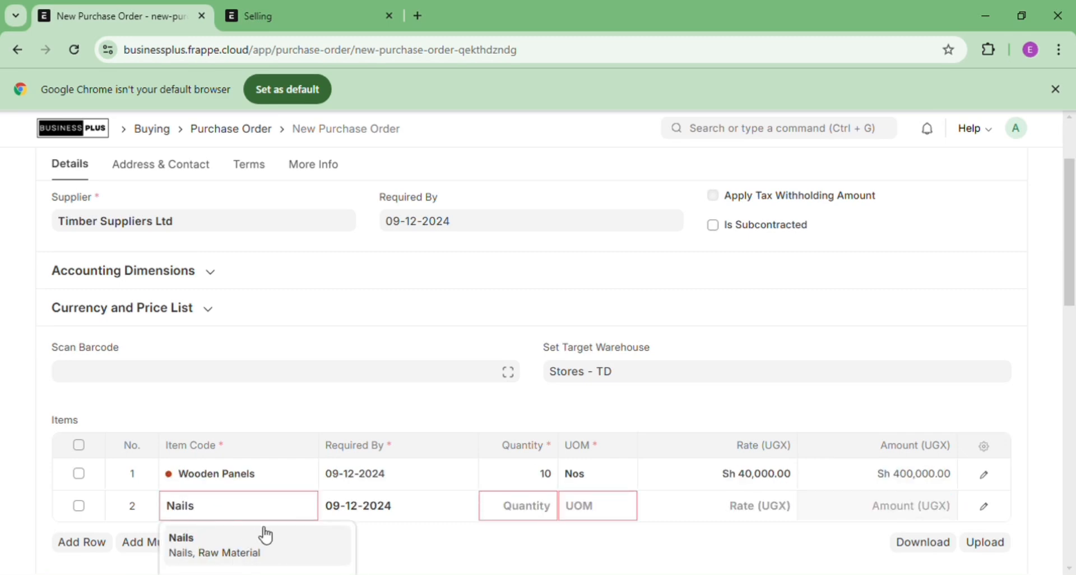
pyautogui.click(266, 542)
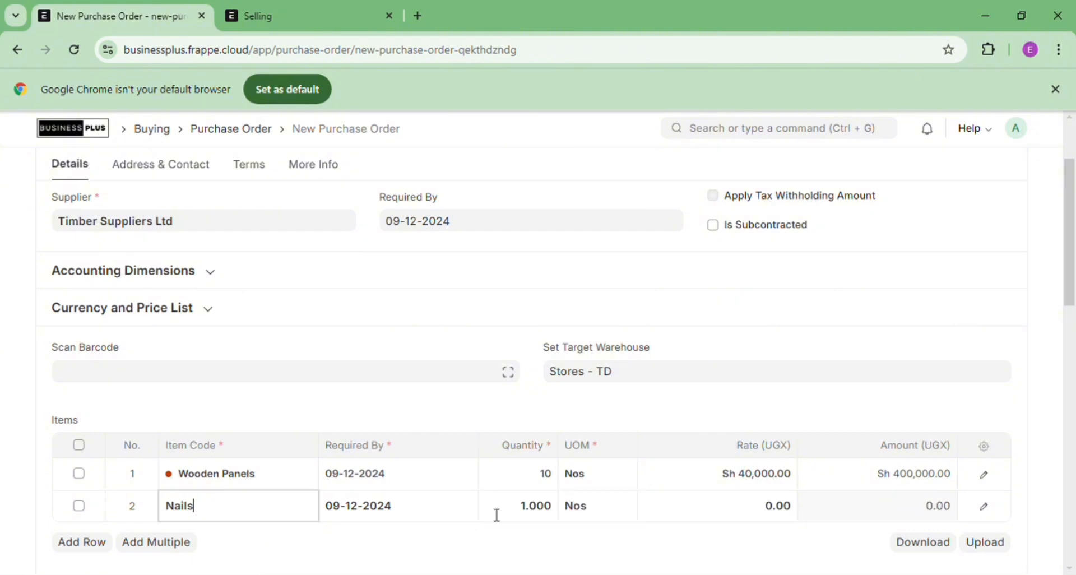
# Enter quantity 20 for Nails in row 2
pyautogui.click(547, 515)
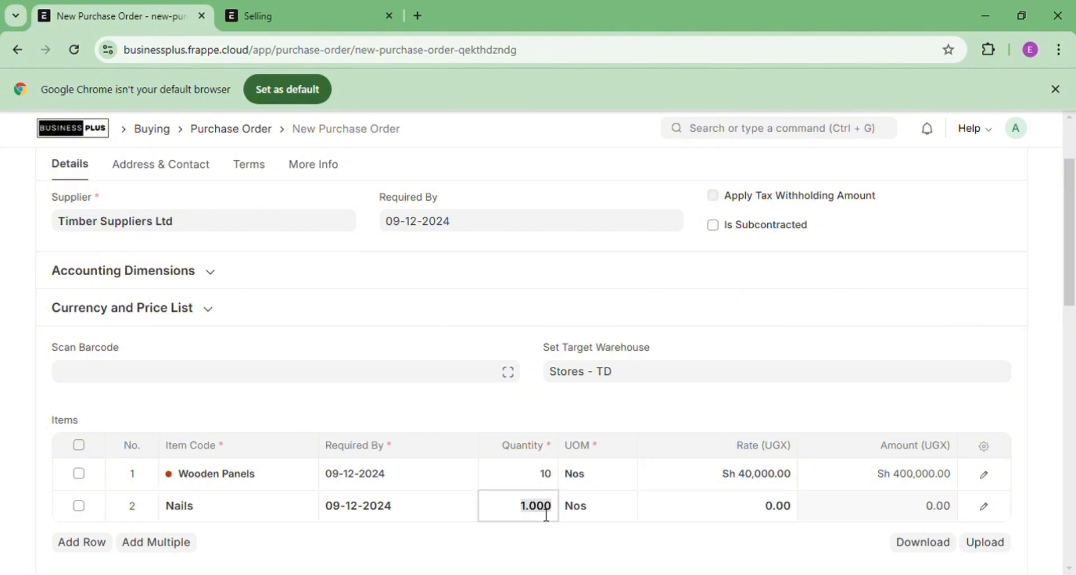
pyautogui.click(546, 515)
pyautogui.write('20')
pyautogui.press('BackSpace')
pyautogui.press('BackSpace')
pyautogui.press('BackSpace')
pyautogui.press('BackSpace')
pyautogui.press('BackSpace')
pyautogui.press('BackSpace')
pyautogui.press('BackSpace')
pyautogui.write('29')
pyautogui.press('BackSpace')
pyautogui.write('0')
# Set the Nails rate to 2,000, making the row amount 40,000
pyautogui.click(757, 524)
pyautogui.write('2000')
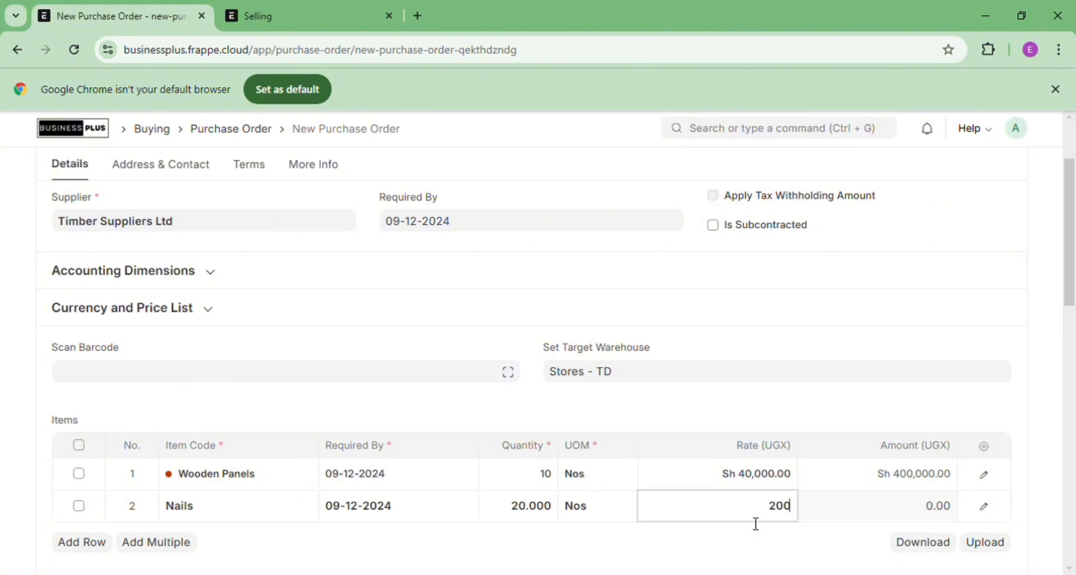
pyautogui.hotkey('ctrl', 'z')
pyautogui.press('Left')
pyautogui.write('20')
pyautogui.press('BackSpace')
pyautogui.press('BackSpace')
pyautogui.press('BackSpace')
pyautogui.press('BackSpace')
pyautogui.press('BackSpace')
pyautogui.write('2000')
pyautogui.click(795, 443)
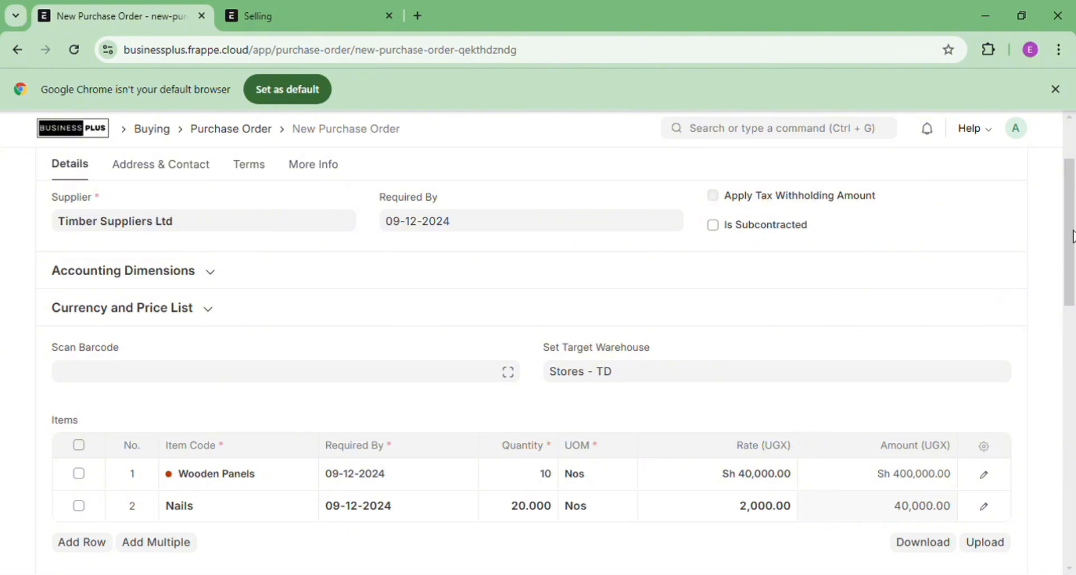
# Save and submit purchase order PUR-ORD-2024-00018, confirming the permanent submission with Yes
pyautogui.moveTo(1072, 236); pyautogui.dragTo(1073, 94)
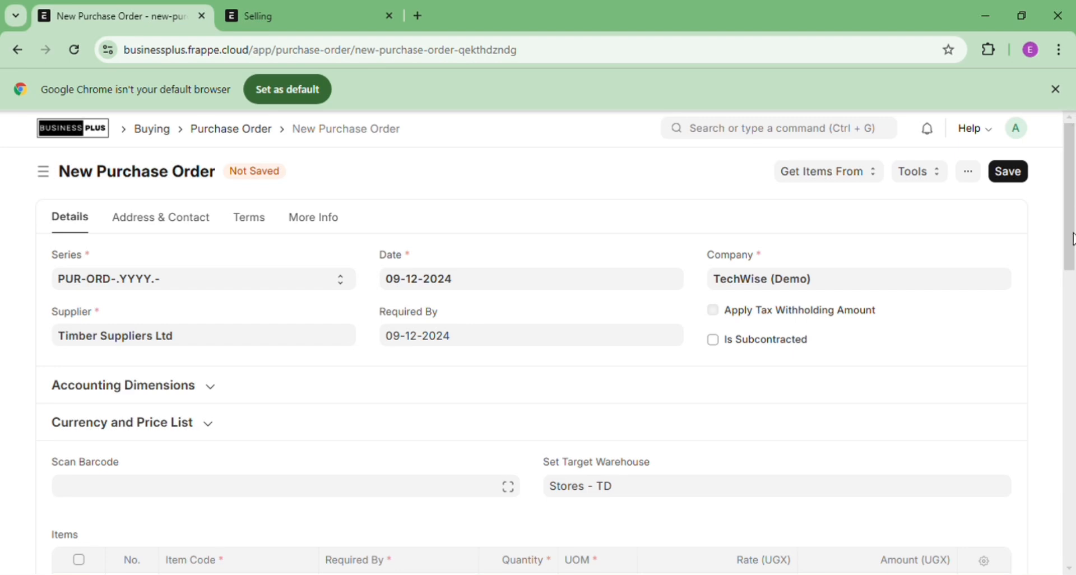
pyautogui.moveTo(1072, 238)
pyautogui.mouseDown()
pyautogui.moveTo(1068, 301)
pyautogui.moveTo(1071, 238)
pyautogui.mouseUp()
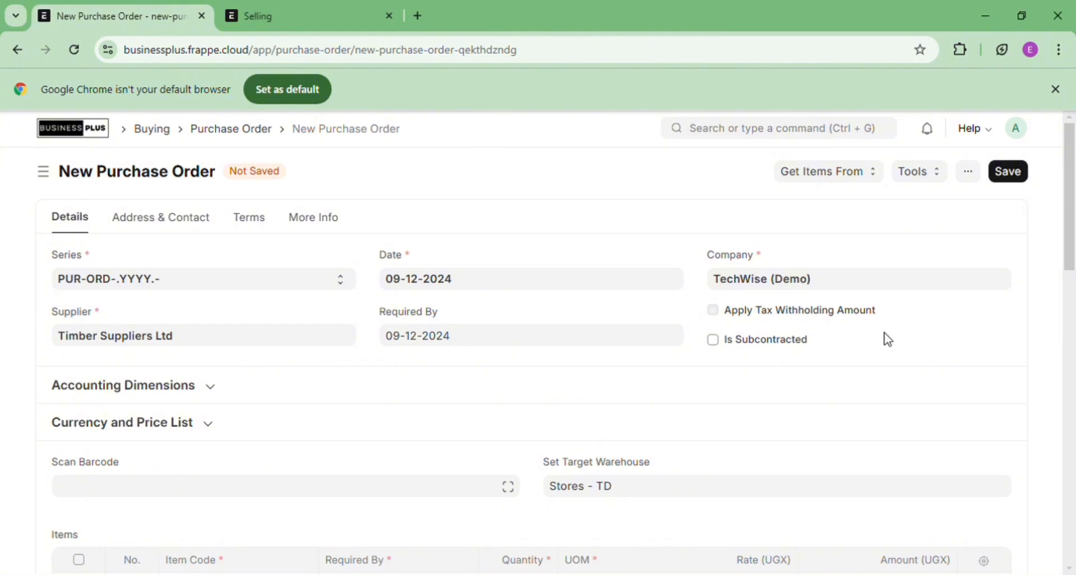
pyautogui.moveTo(1072, 230)
pyautogui.mouseDown()
pyautogui.moveTo(1073, 510)
pyautogui.moveTo(1073, 220)
pyautogui.mouseUp()
pyautogui.click(1023, 181)
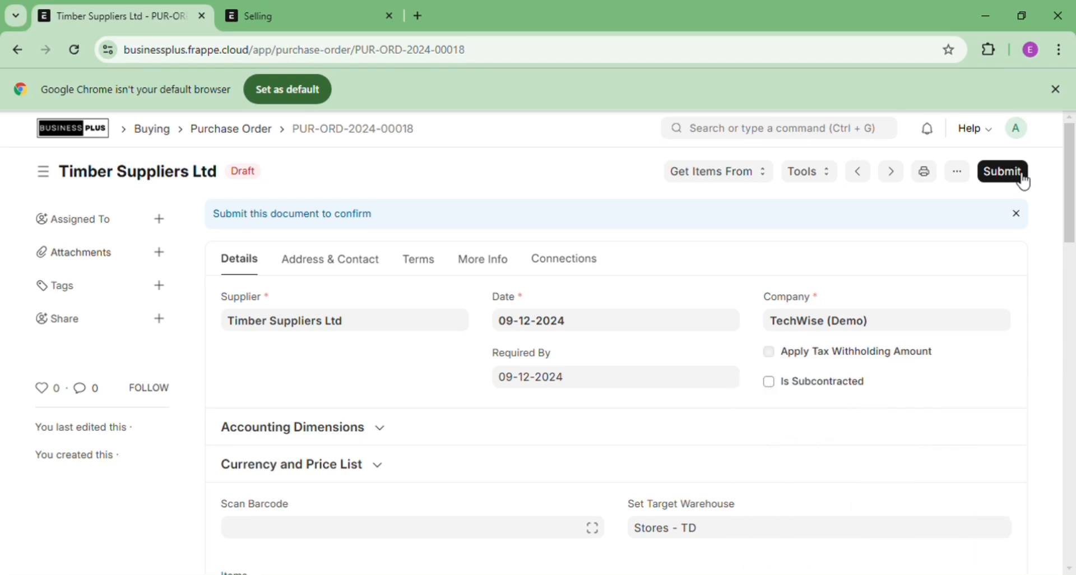
pyautogui.click(1024, 180)
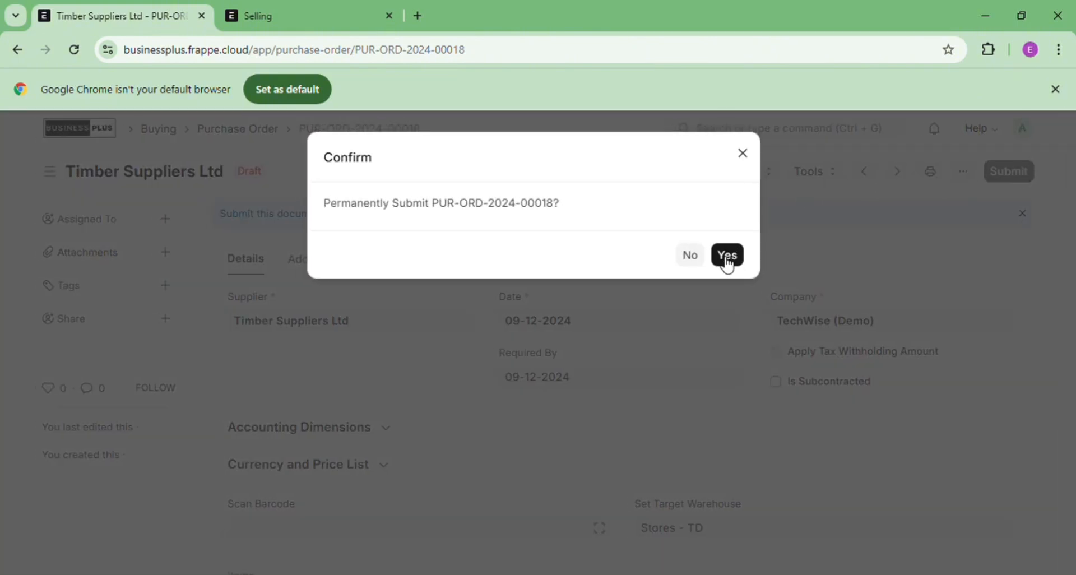
pyautogui.click(728, 261)
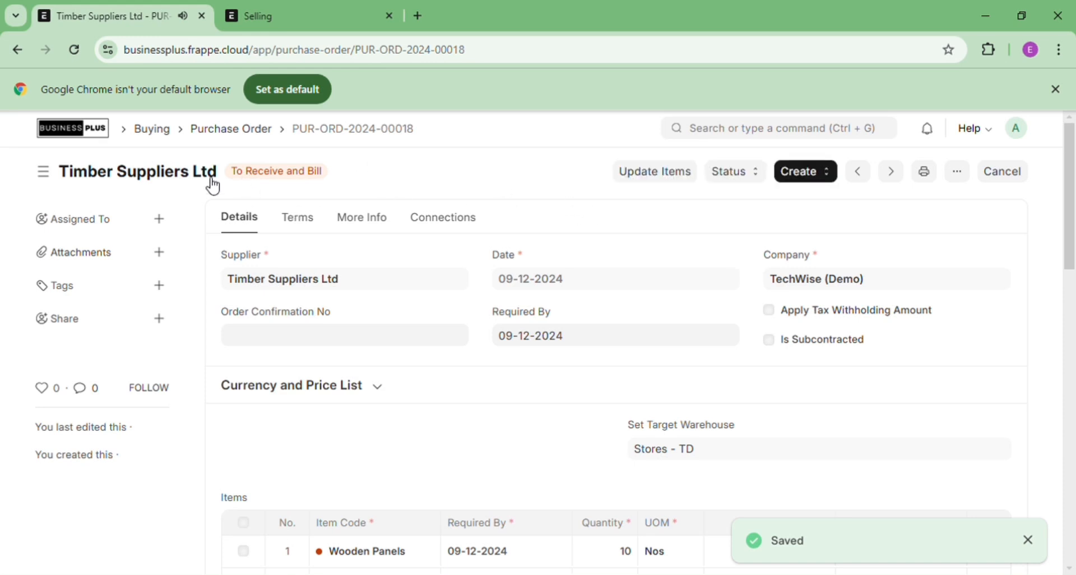
# Create a purchase invoice from the Timber Suppliers Ltd purchase order
pyautogui.click(815, 186)
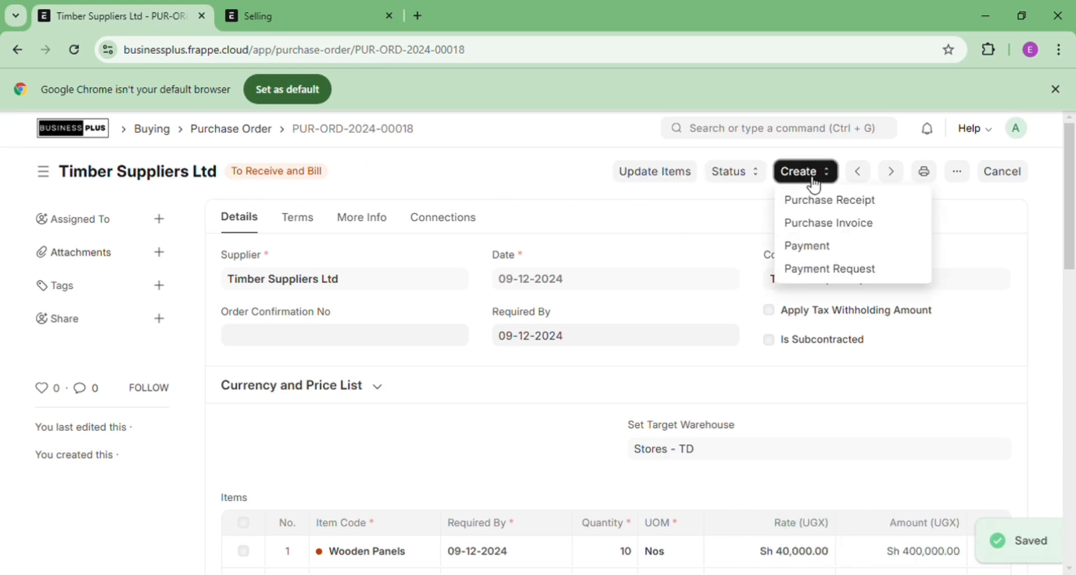
pyautogui.click(846, 230)
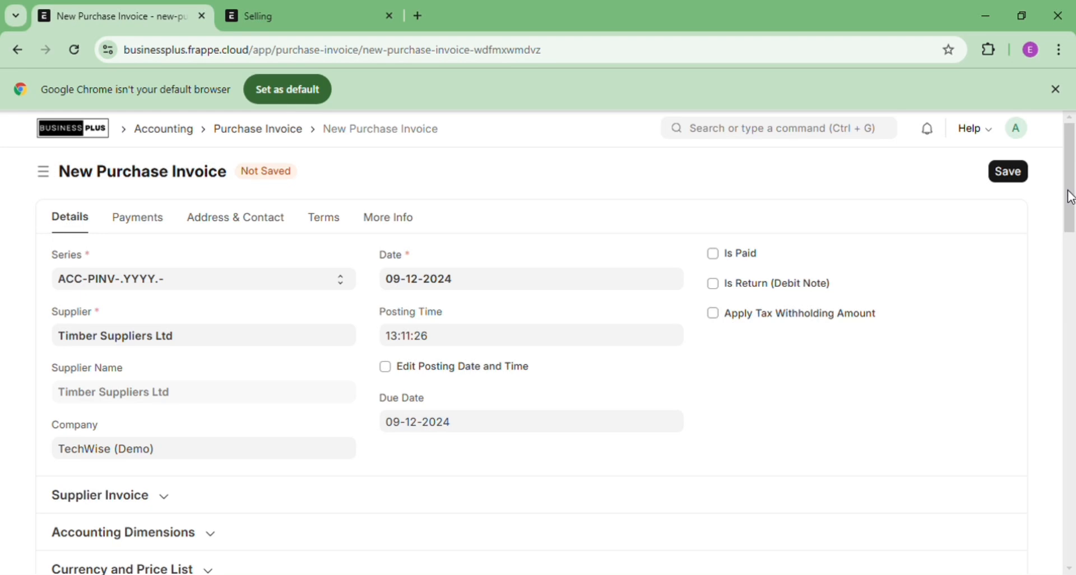
pyautogui.moveTo(1071, 198)
pyautogui.mouseDown()
pyautogui.moveTo(1075, 535)
pyautogui.moveTo(1074, 186)
pyautogui.mouseUp()
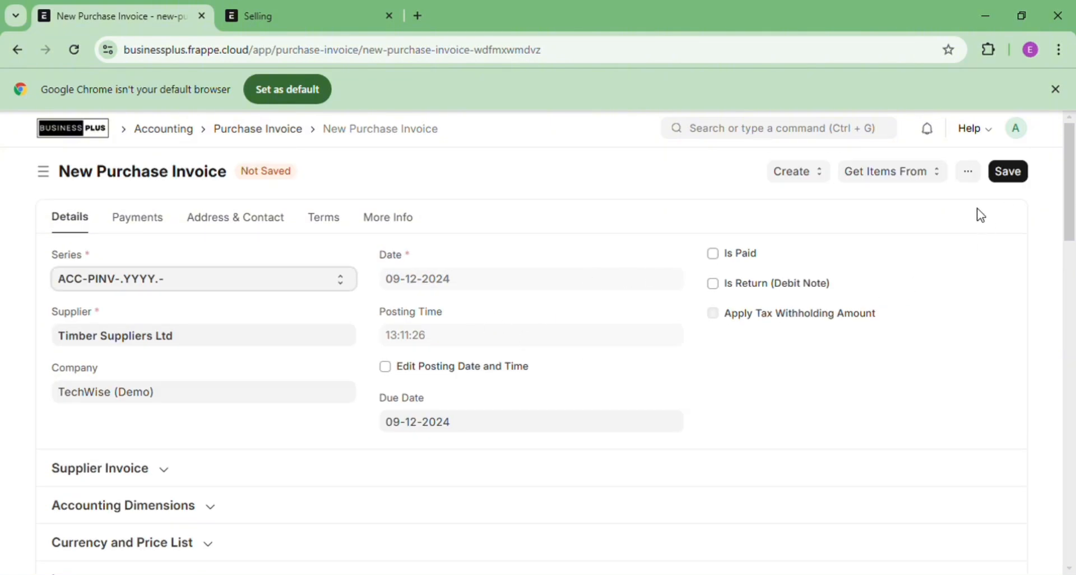
# Save and submit purchase invoice ACC-PINV-2024-00012, confirming the permanent submission
pyautogui.click(1015, 176)
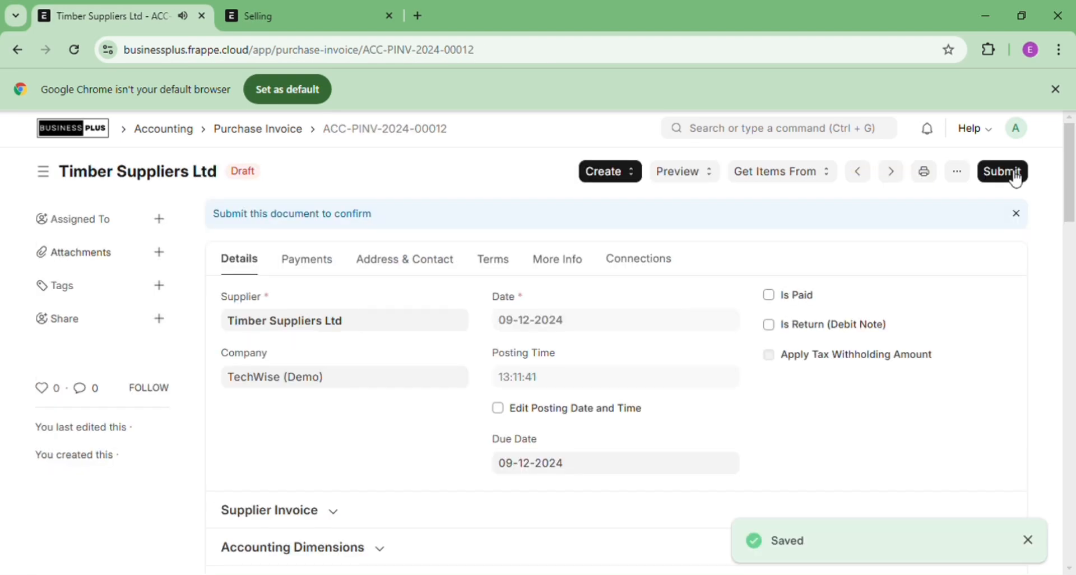
pyautogui.click(1016, 177)
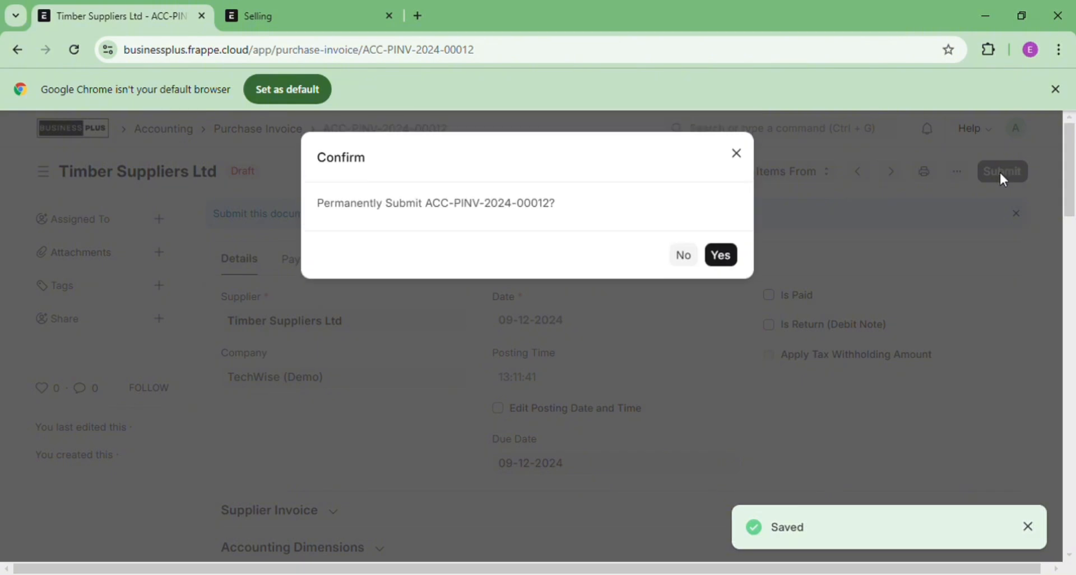
pyautogui.click(725, 259)
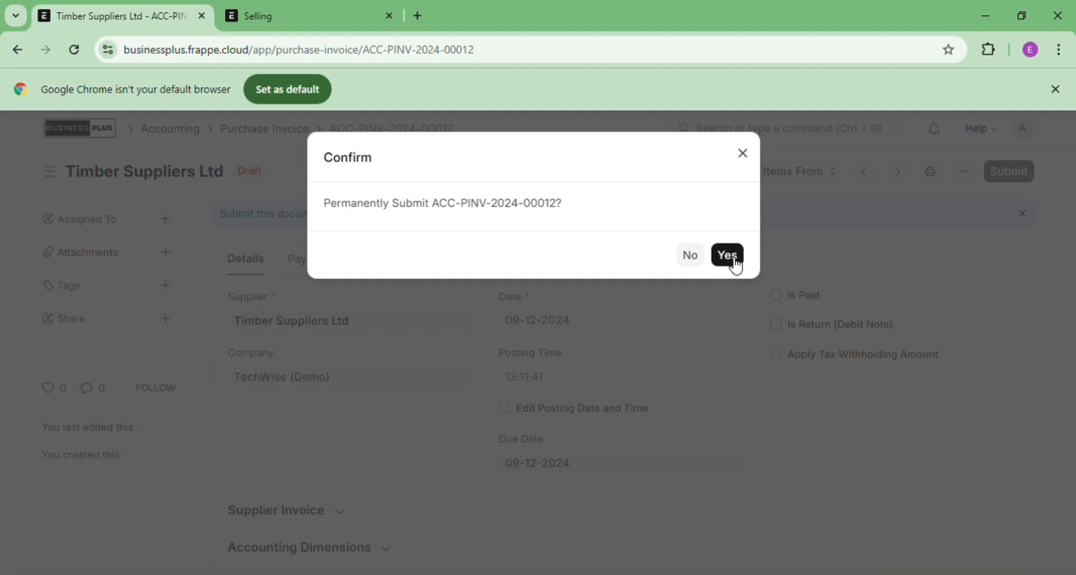
pyautogui.click(732, 259)
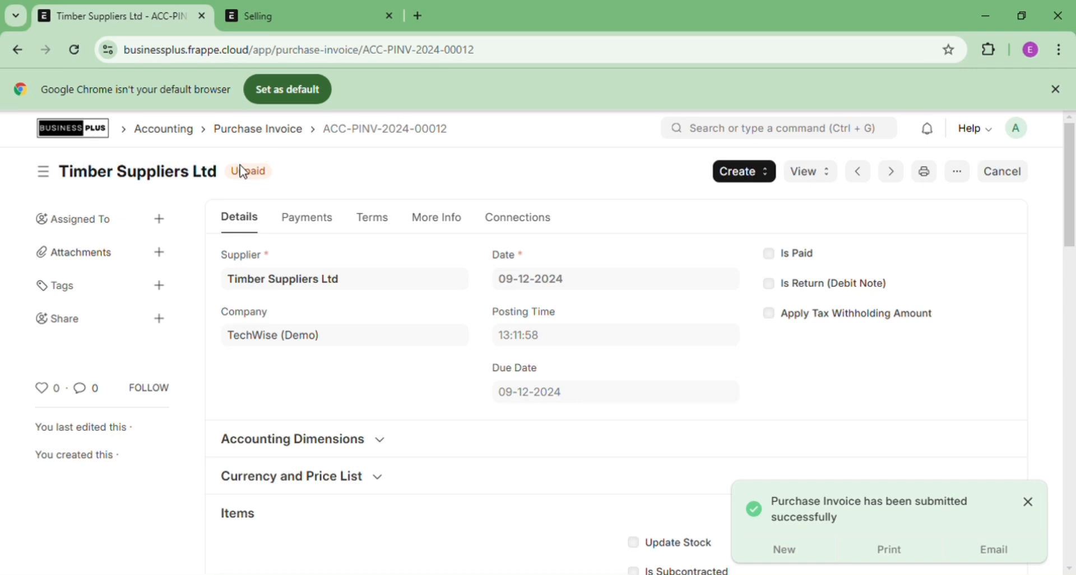
# Create a payment entry from the invoice and check that Payment Type is Pay
pyautogui.click(761, 178)
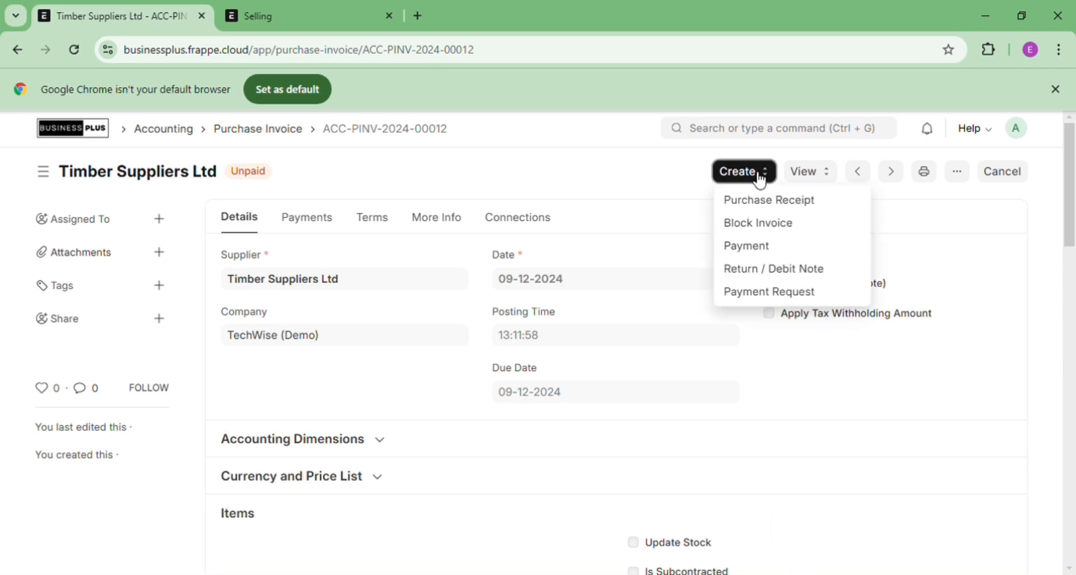
pyautogui.click(763, 253)
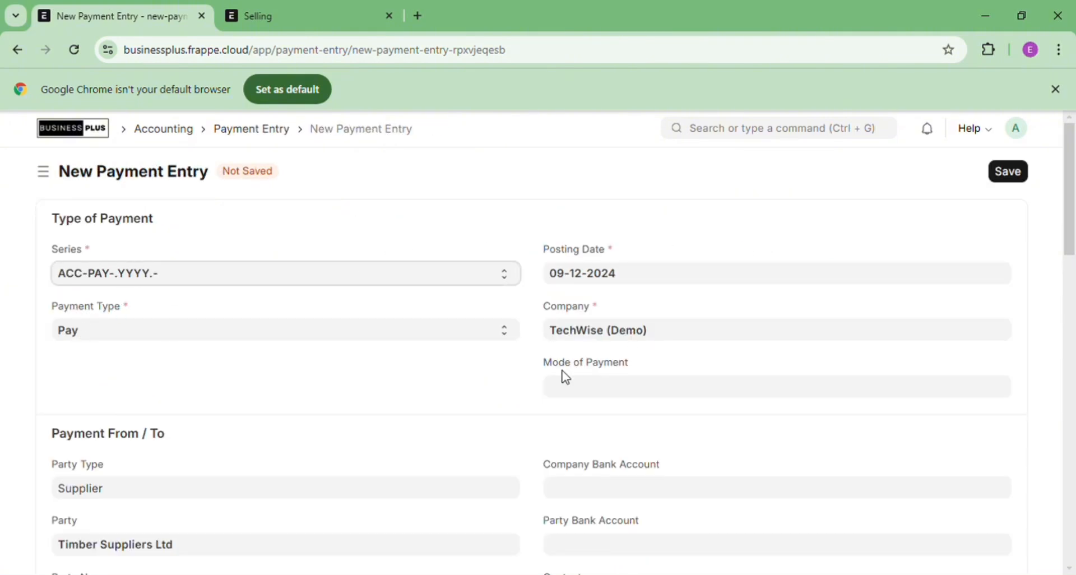
pyautogui.click(358, 336)
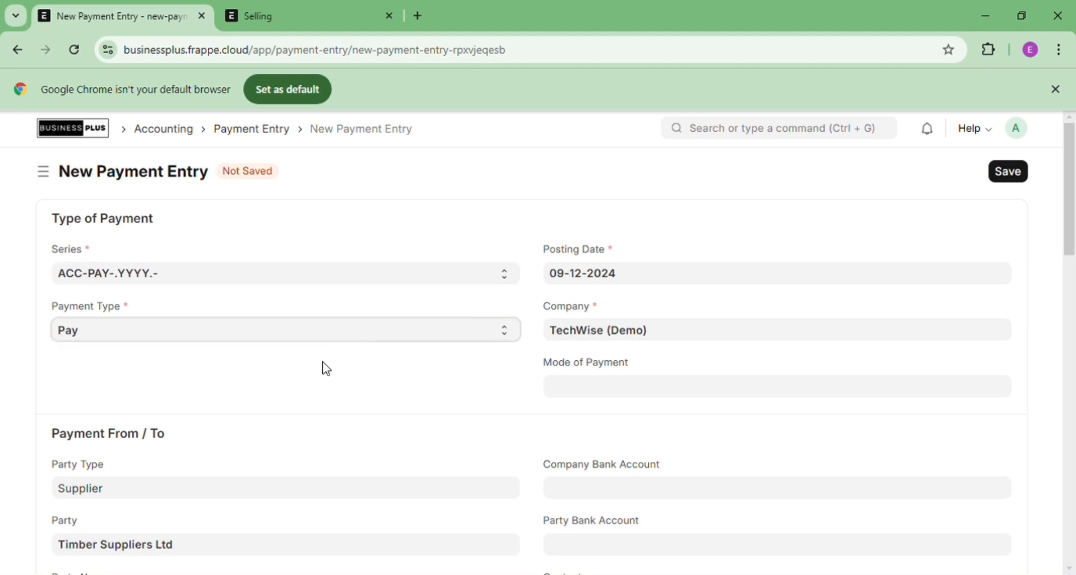
# Set the payment entry's Mode of Payment to Cash
pyautogui.click(569, 384)
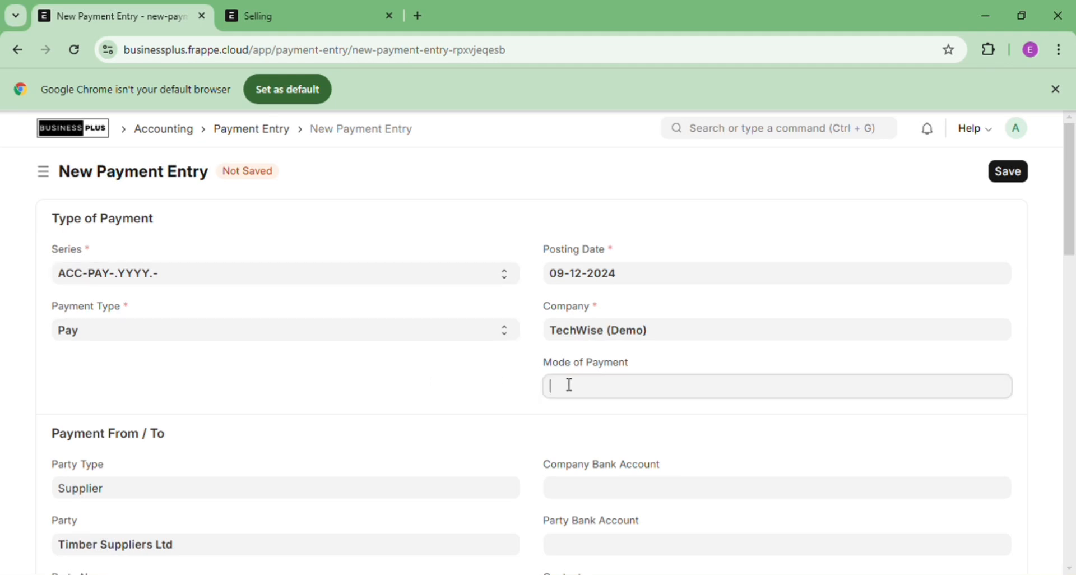
pyautogui.write('c')
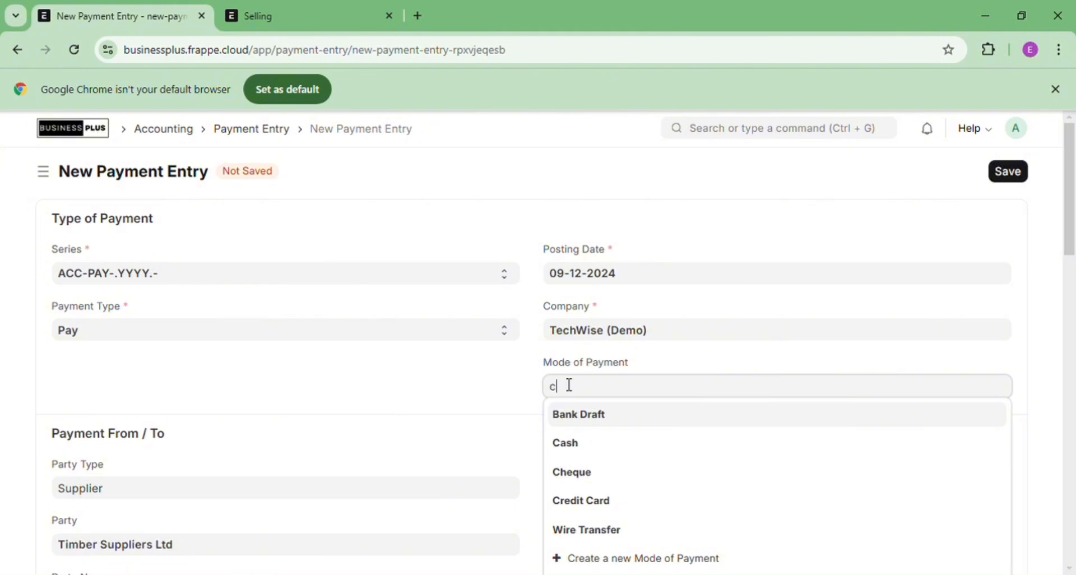
pyautogui.write('as')
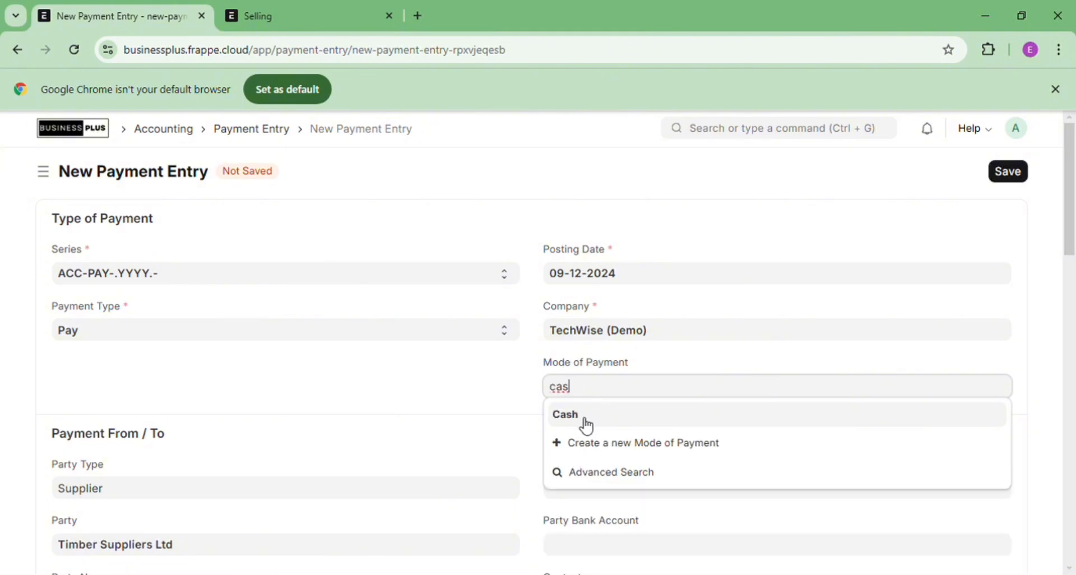
pyautogui.click(583, 420)
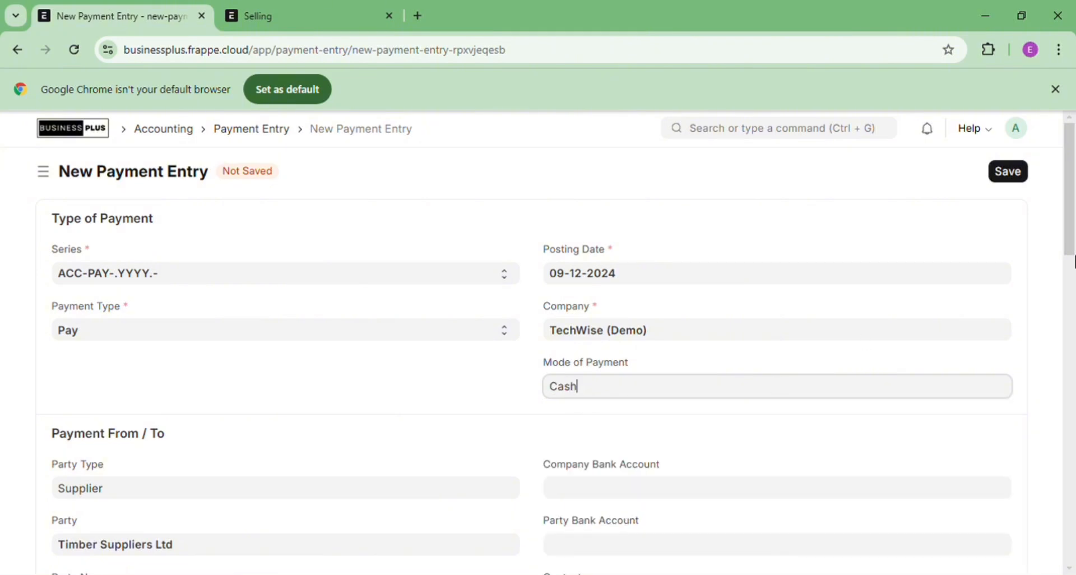
pyautogui.scroll(-3, 1073, 250)
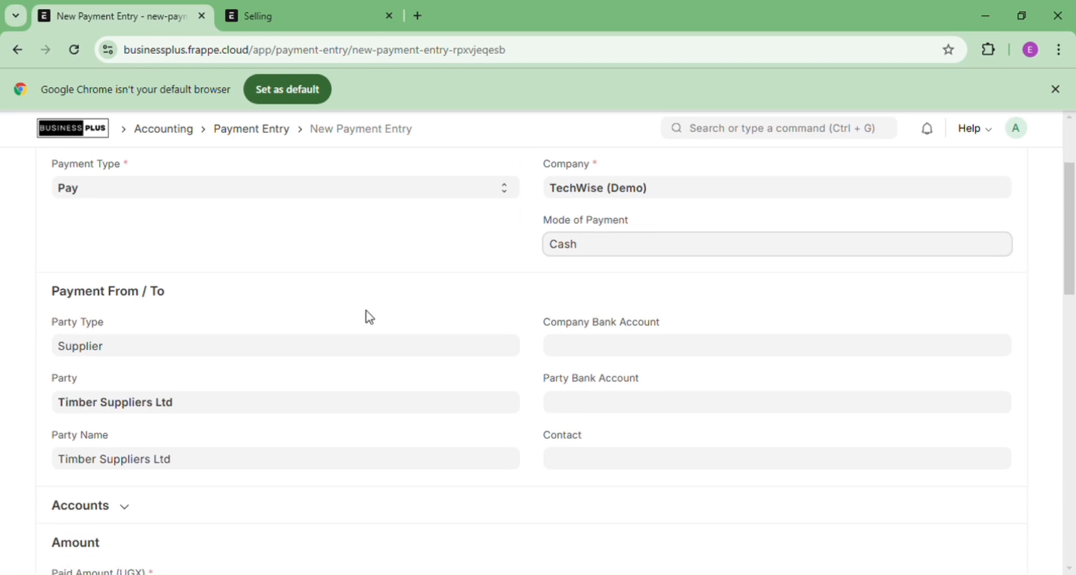
pyautogui.click(366, 312)
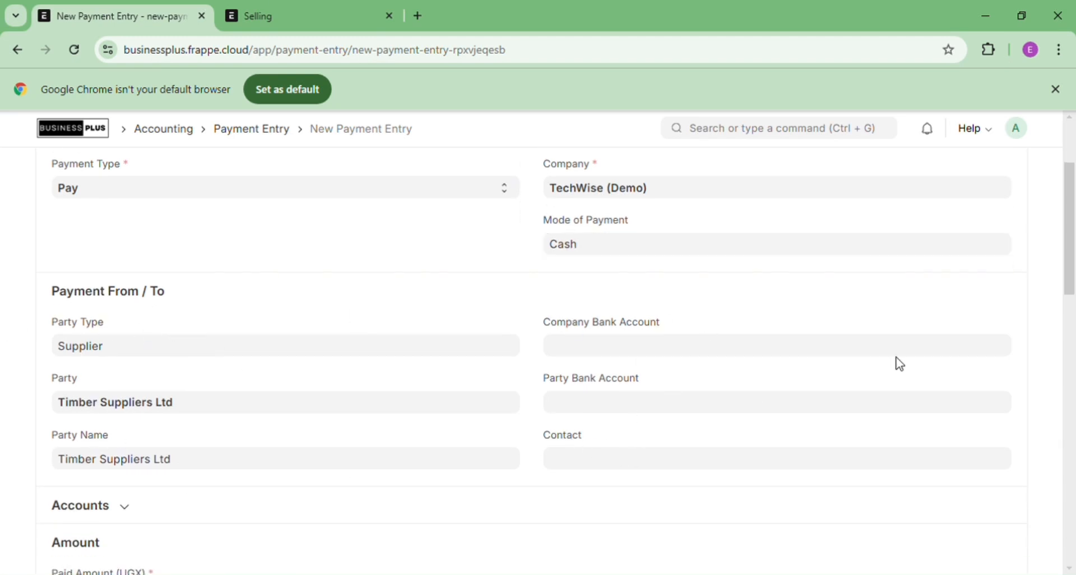
# Review the Accounting Dimensions and More Information sections of the payment entry
pyautogui.moveTo(1072, 268); pyautogui.dragTo(1073, 552)
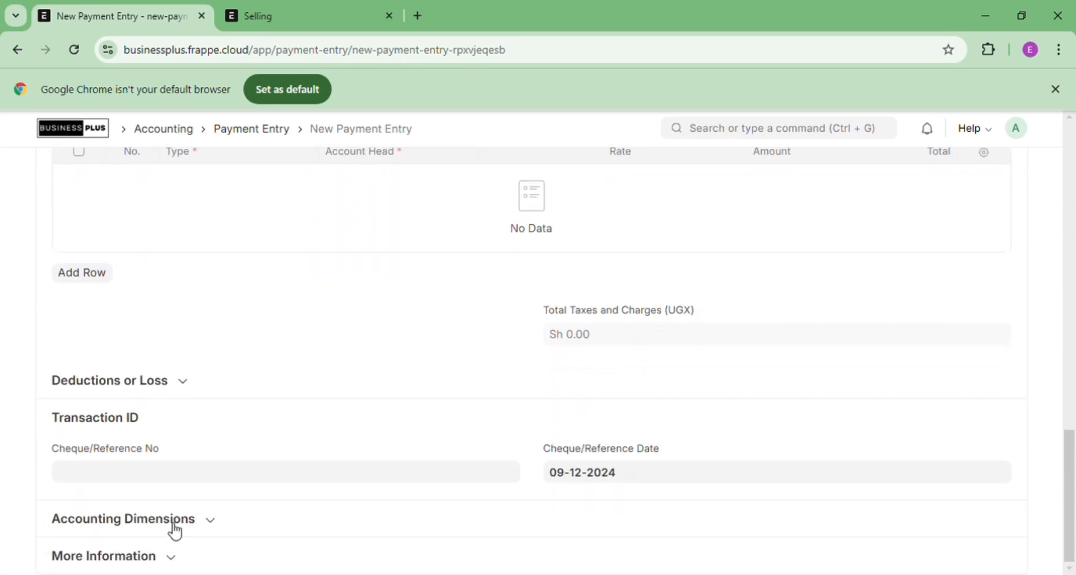
pyautogui.click(211, 530)
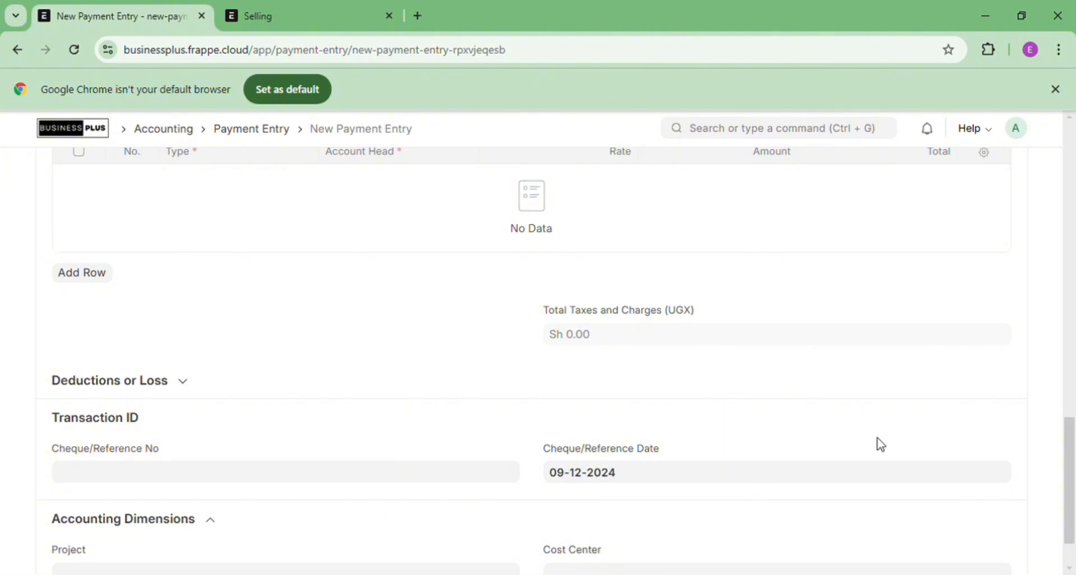
pyautogui.moveTo(1072, 431); pyautogui.dragTo(1072, 451)
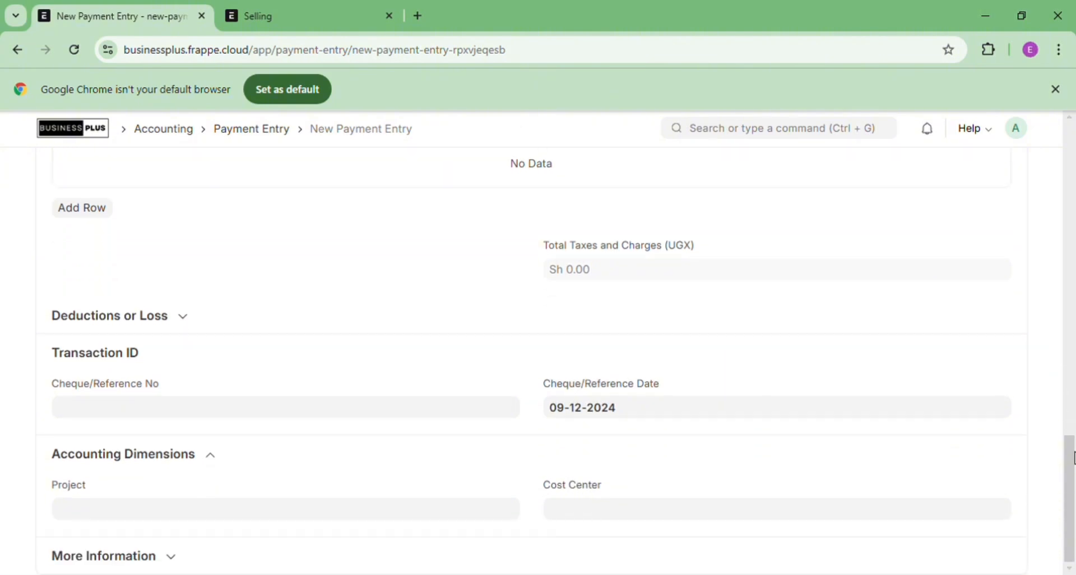
pyautogui.click(212, 458)
pyautogui.click(174, 560)
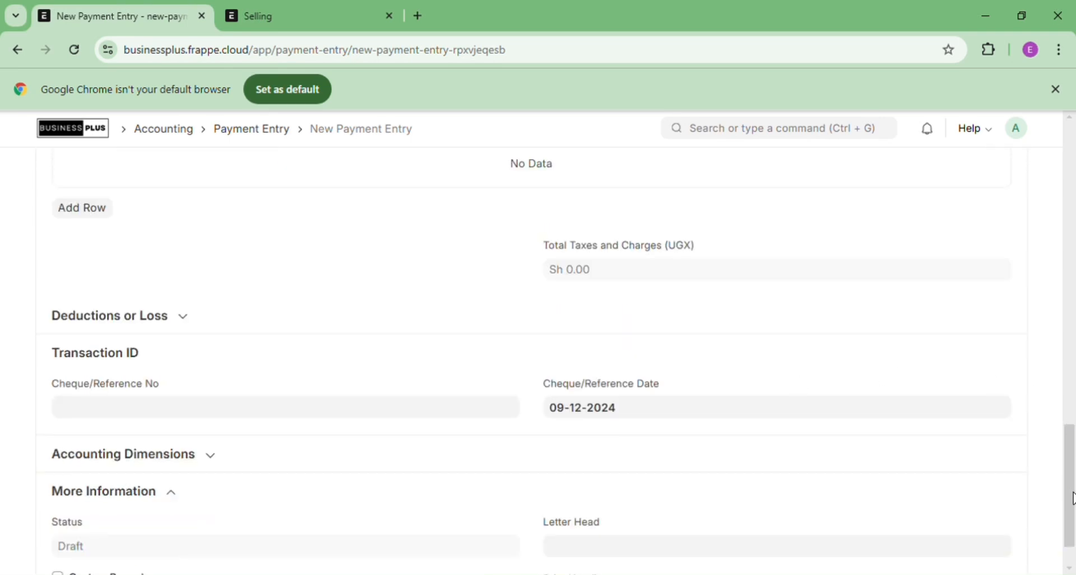
pyautogui.moveTo(1072, 498); pyautogui.dragTo(1073, 200)
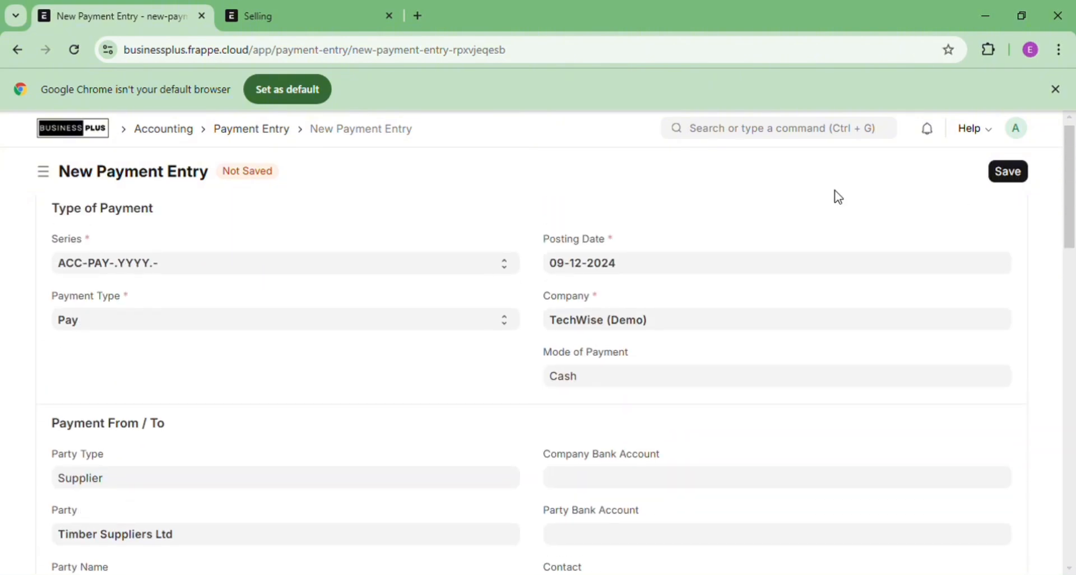
# Save and submit payment entry ACC-PAY-2024-00035, confirming with Yes
pyautogui.click(1009, 171)
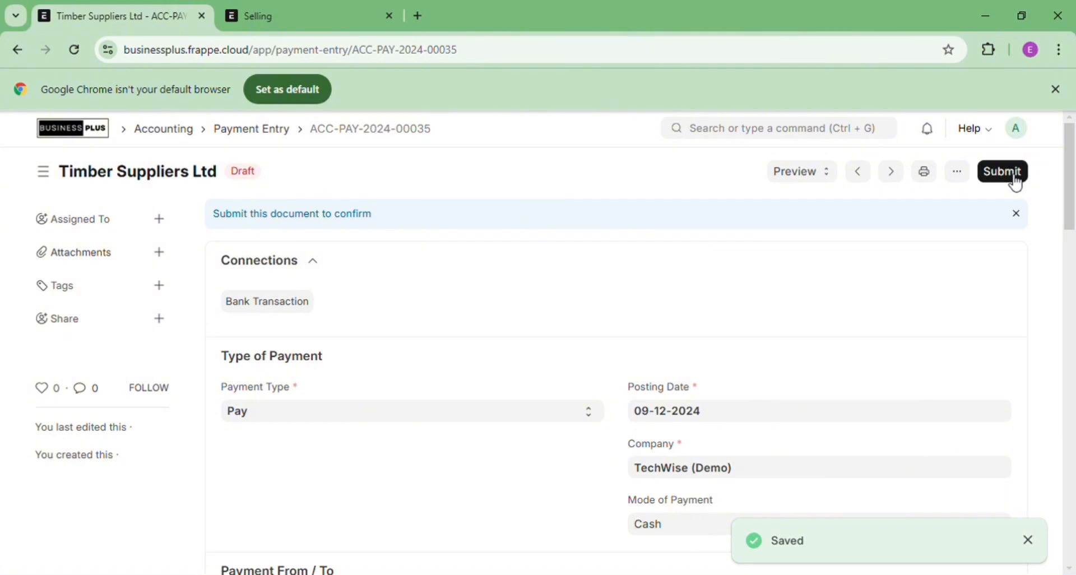
pyautogui.click(1015, 179)
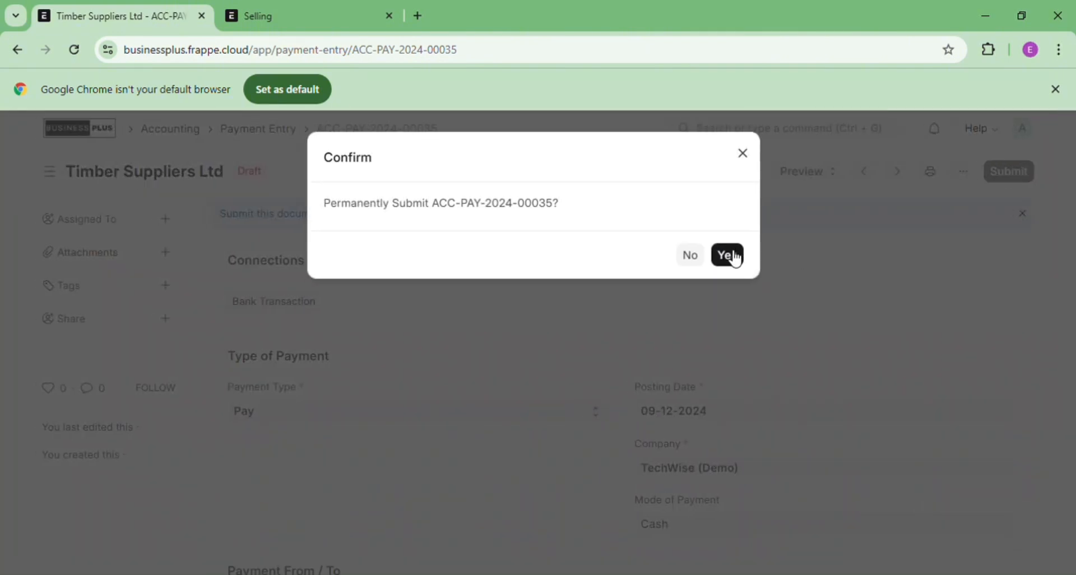
pyautogui.click(728, 256)
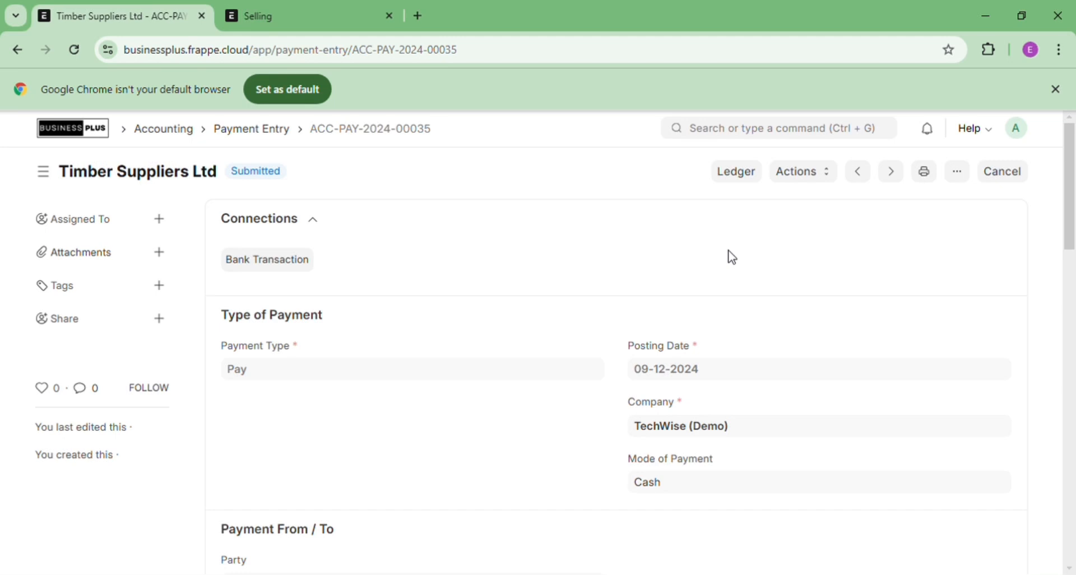
# Search the awesomebar for 'purc' and open the Purchase Invoice list
pyautogui.click(718, 144)
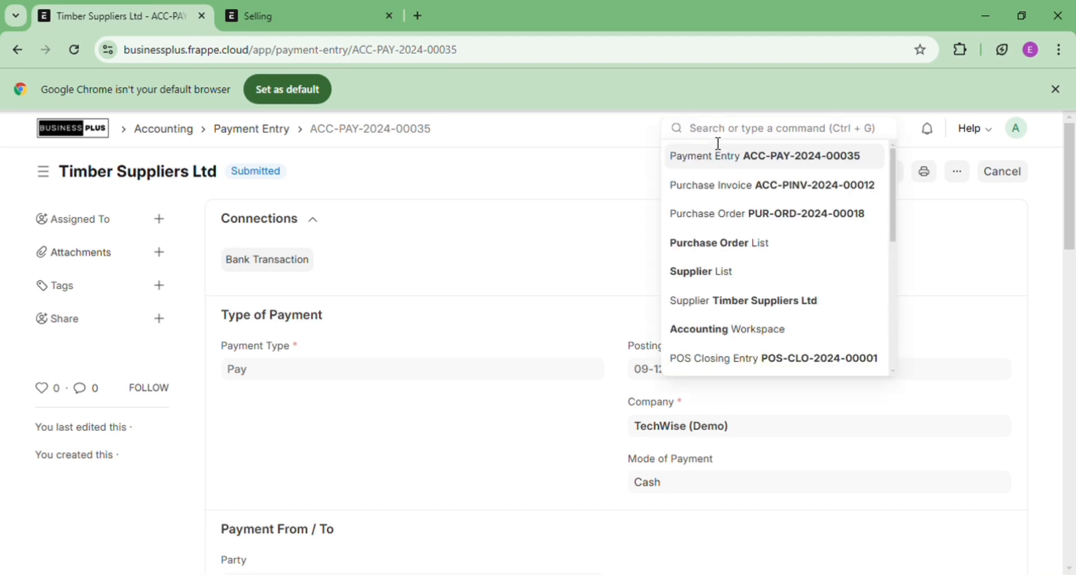
pyautogui.write('purc')
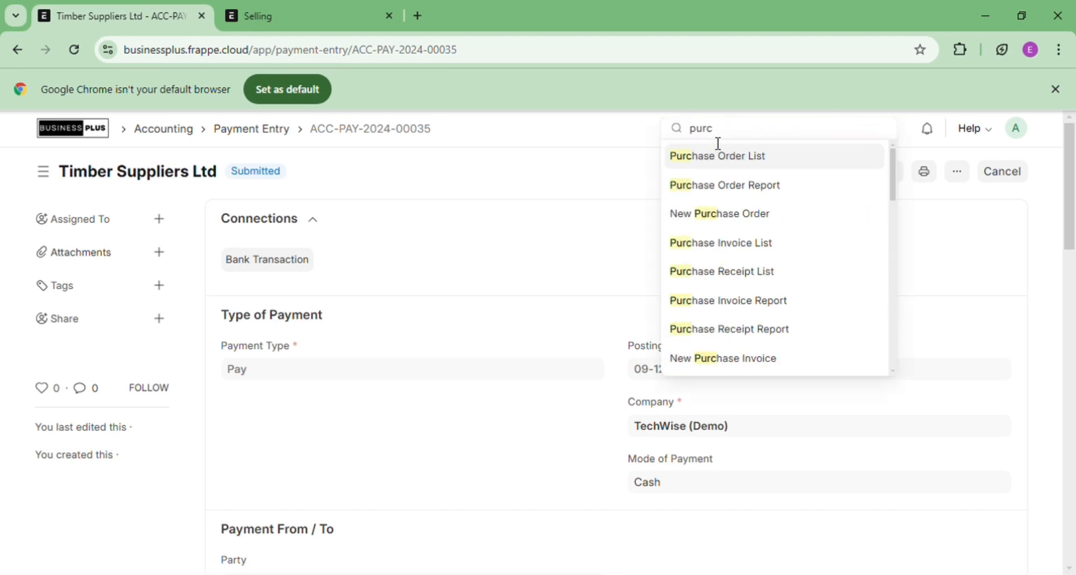
pyautogui.press('BackSpace')
pyautogui.write('d')
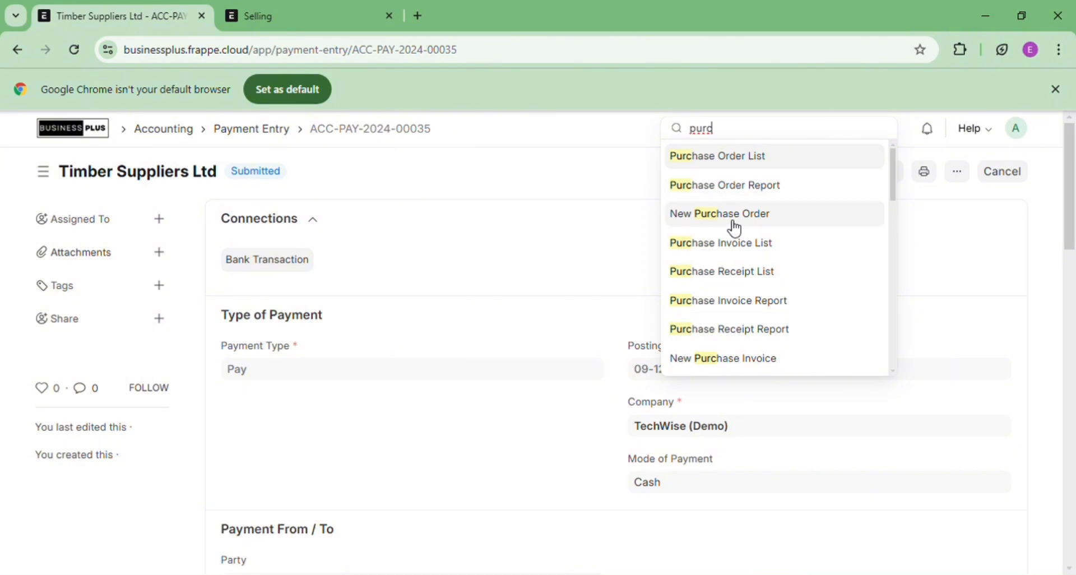
pyautogui.click(737, 243)
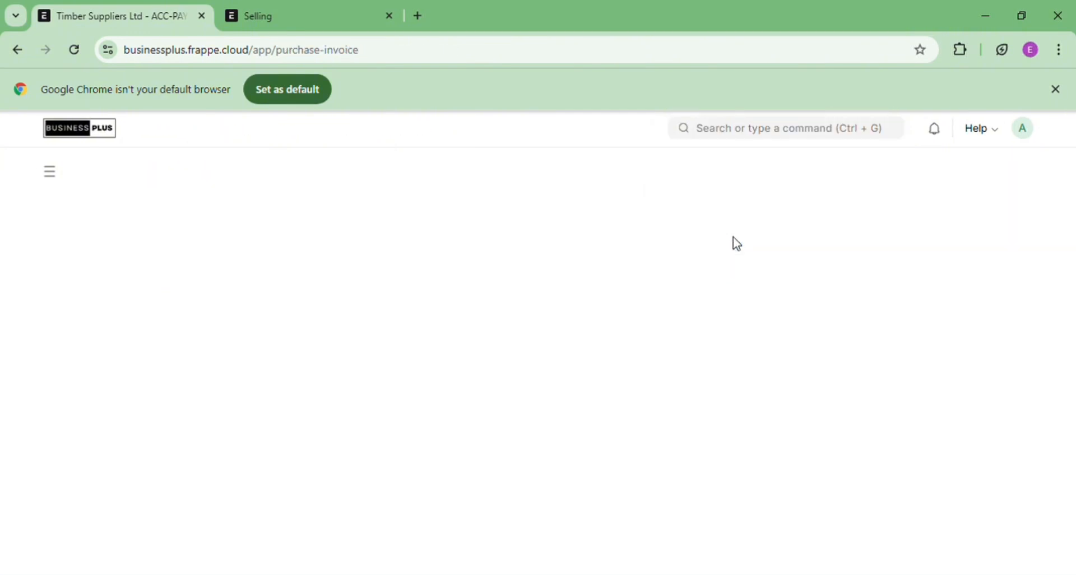